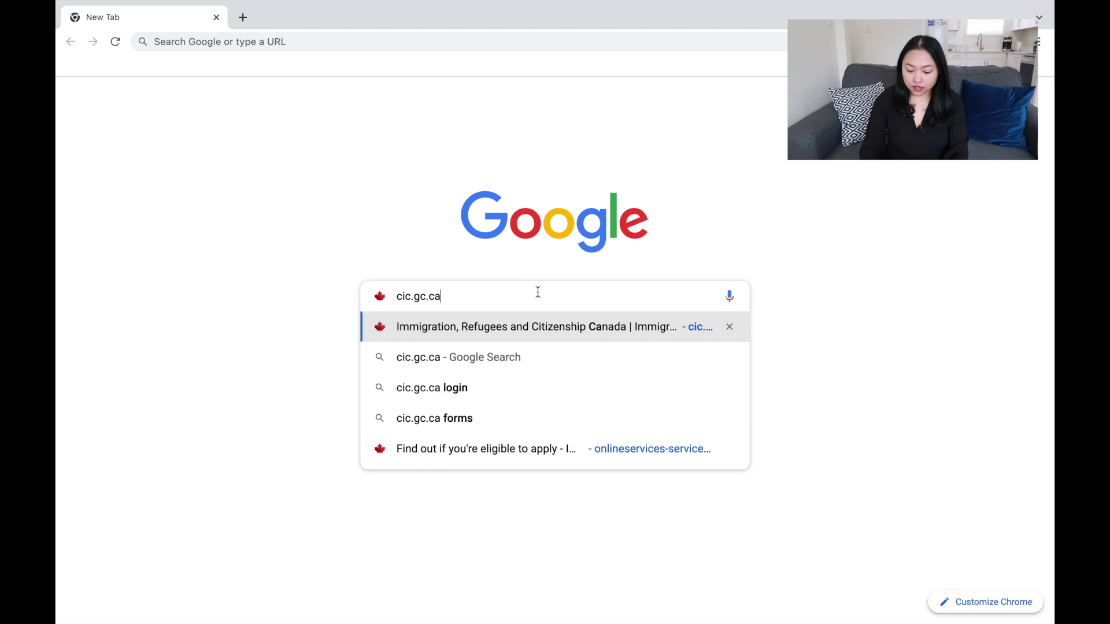
Open the English version of the immigration and citizenship site at cic.gc.ca.
key("Return")
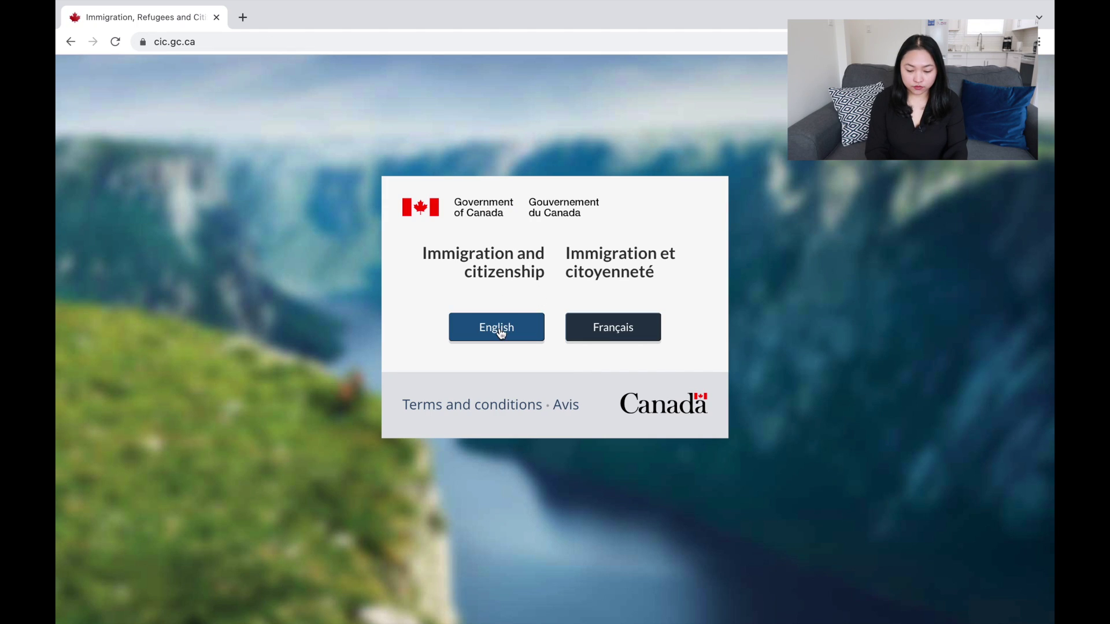
left_click(500, 330)
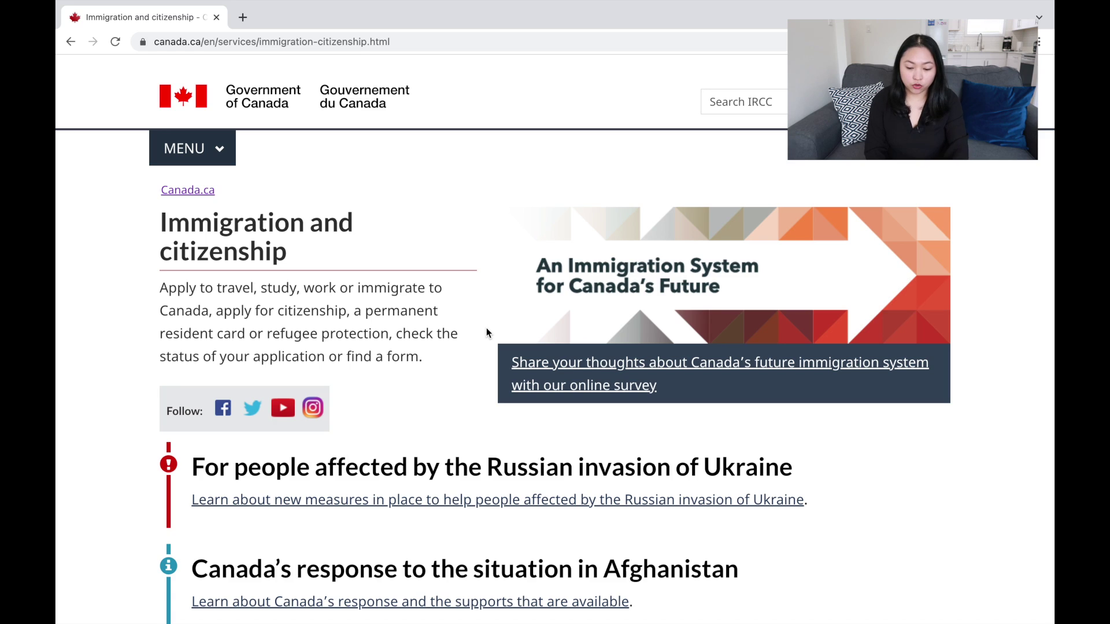
scroll(428, 217, "down", 2)
scroll(429, 217, "up", 2)
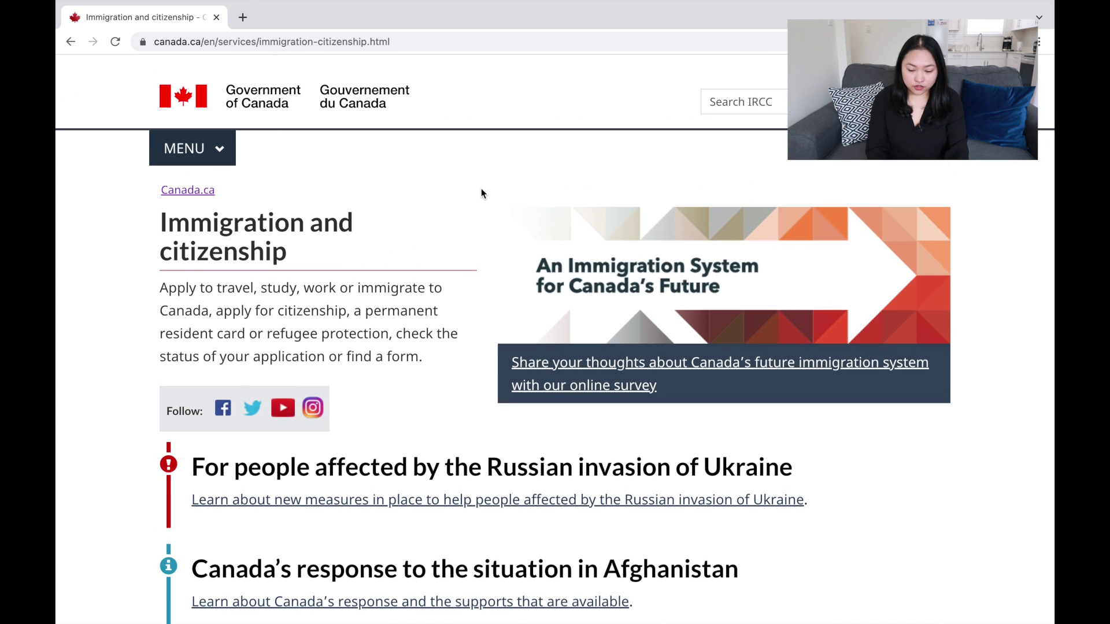
Go to the page for signing in or creating an account to apply online, and choose signing in with GCKey.
scroll(481, 193, "down", 9)
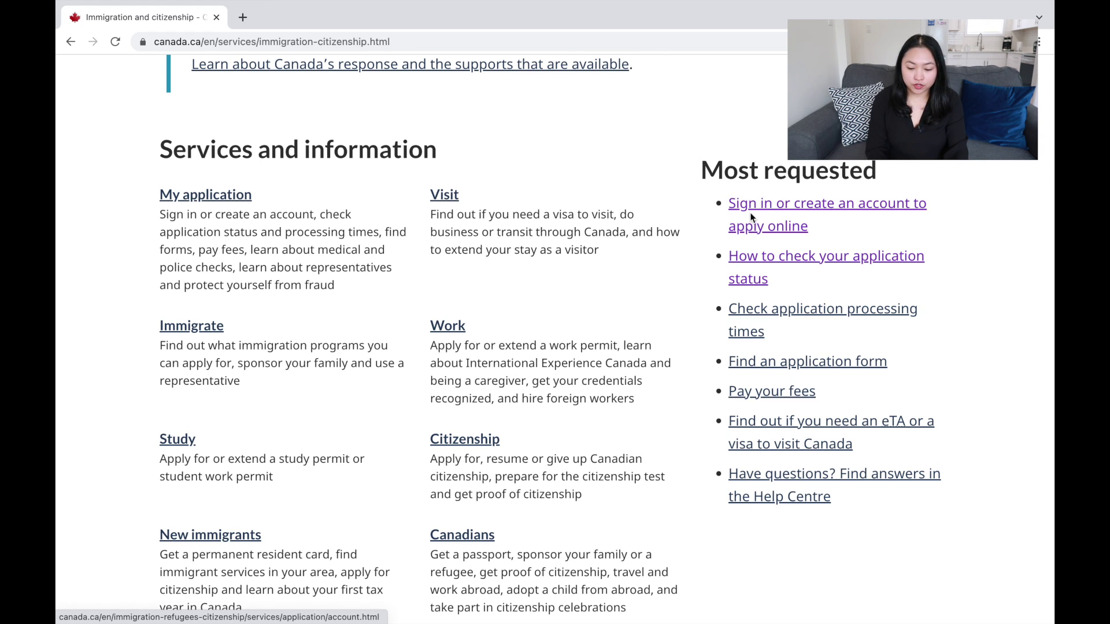
left_click(751, 210)
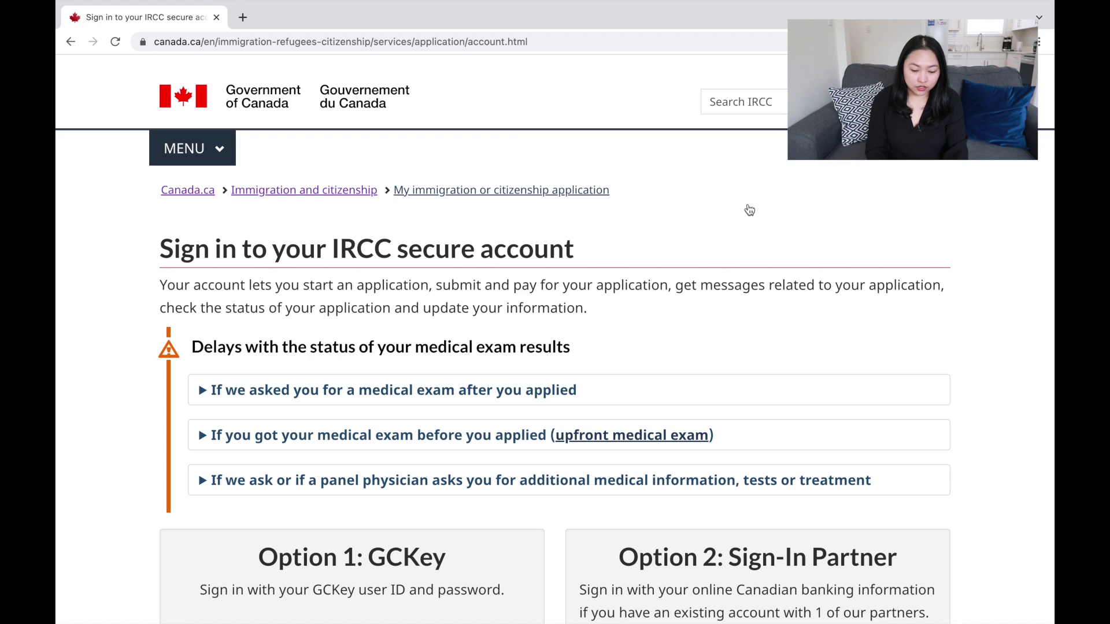
scroll(750, 210, "down", 6)
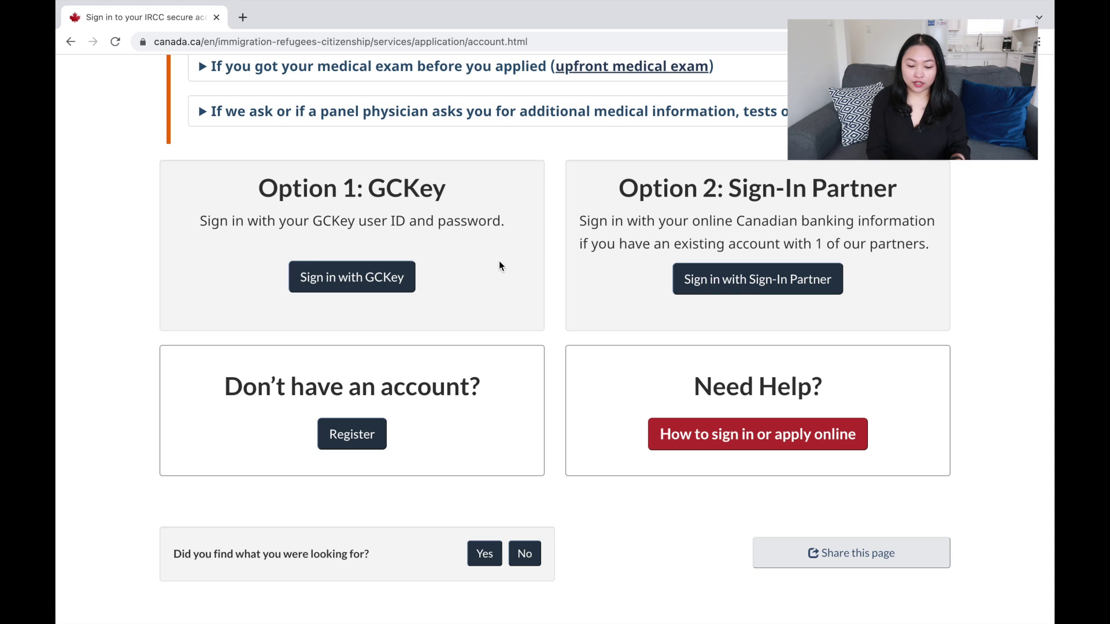
left_click(367, 280)
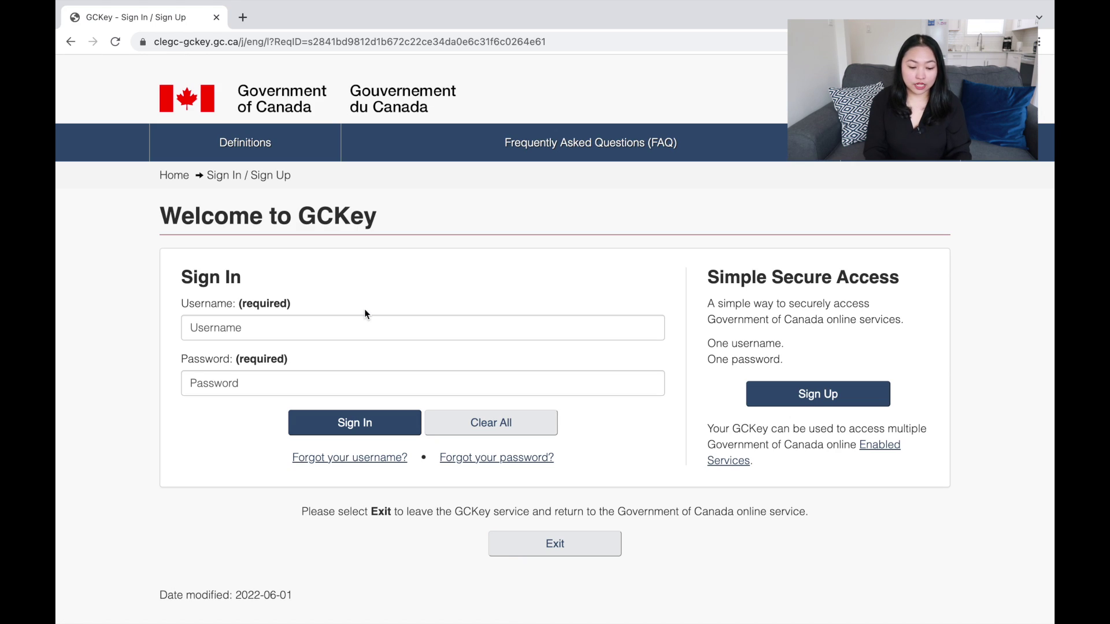
Enter the GCKey username and the account password, and sign in.
left_click(352, 326)
type("username")
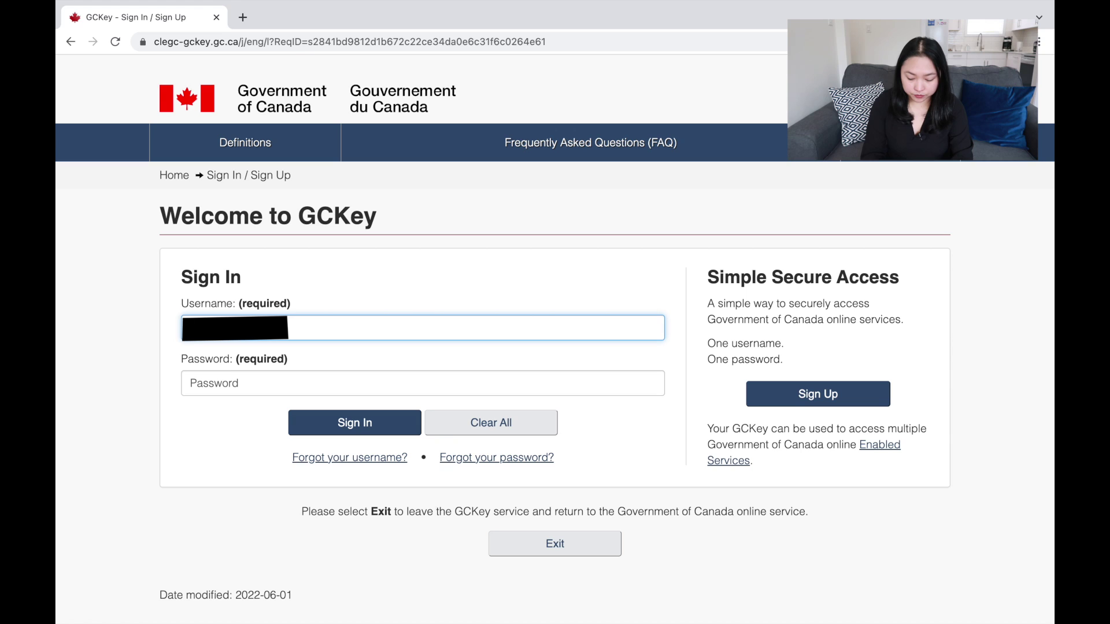
key("Tab")
type("•••")
key("BackSpace")
key("BackSpace")
key("BackSpace")
type("••••••••••••")
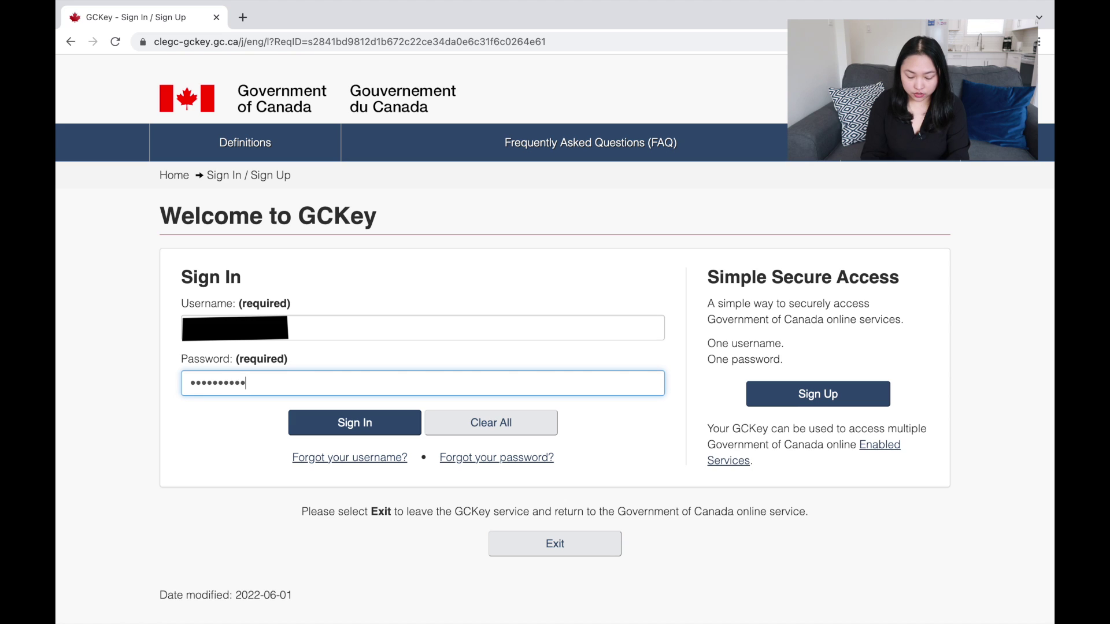
left_click(338, 423)
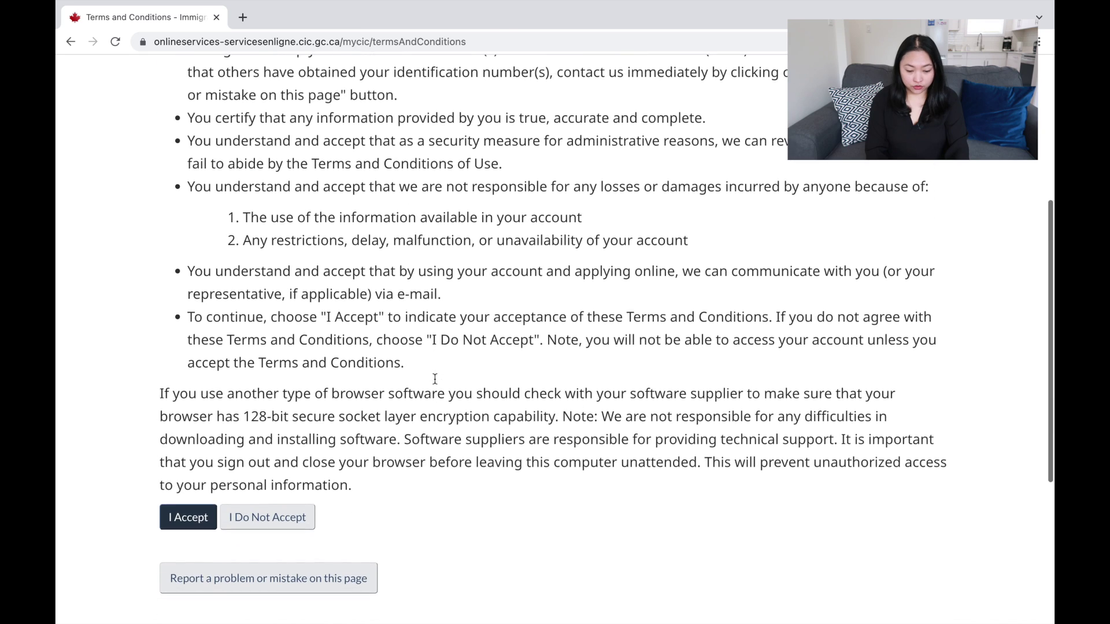
Accept the terms and conditions and answer the secret question for identity validation.
scroll(194, 458, "down", 1)
left_click(192, 458)
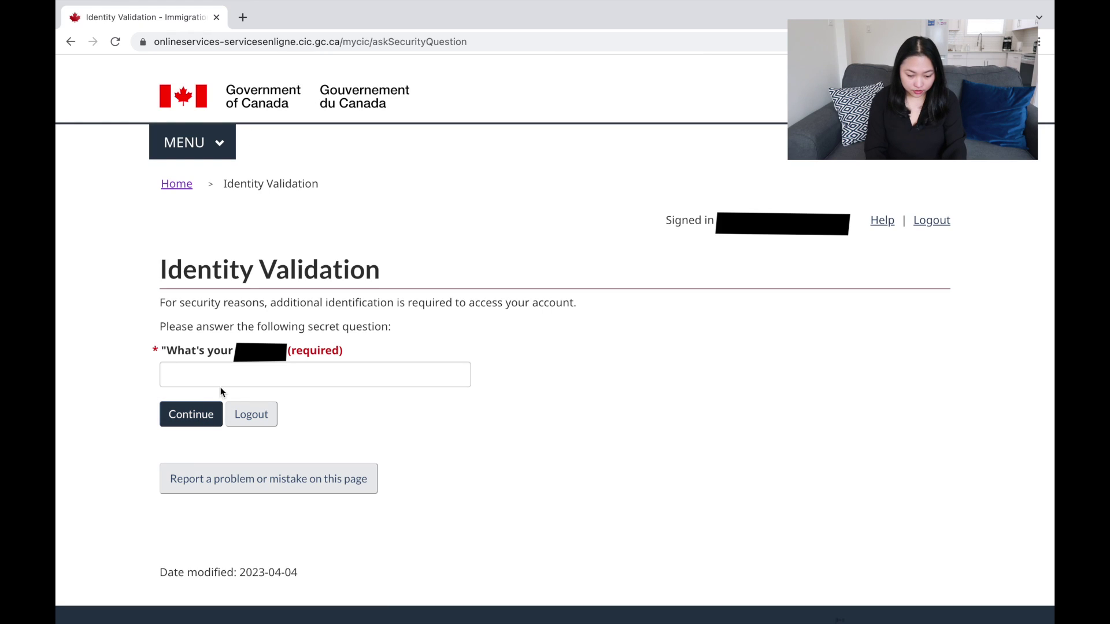
left_click(211, 380)
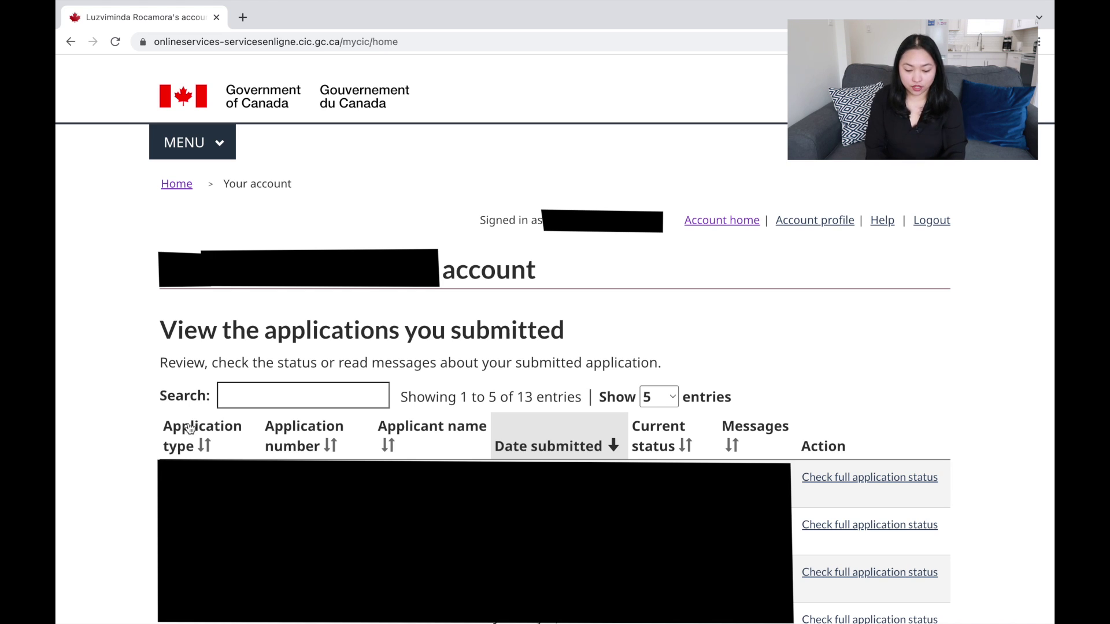
Start an application to come to Canada without a personal reference code, choosing Visitor visa, study and/or work permit.
scroll(516, 319, "down", 10)
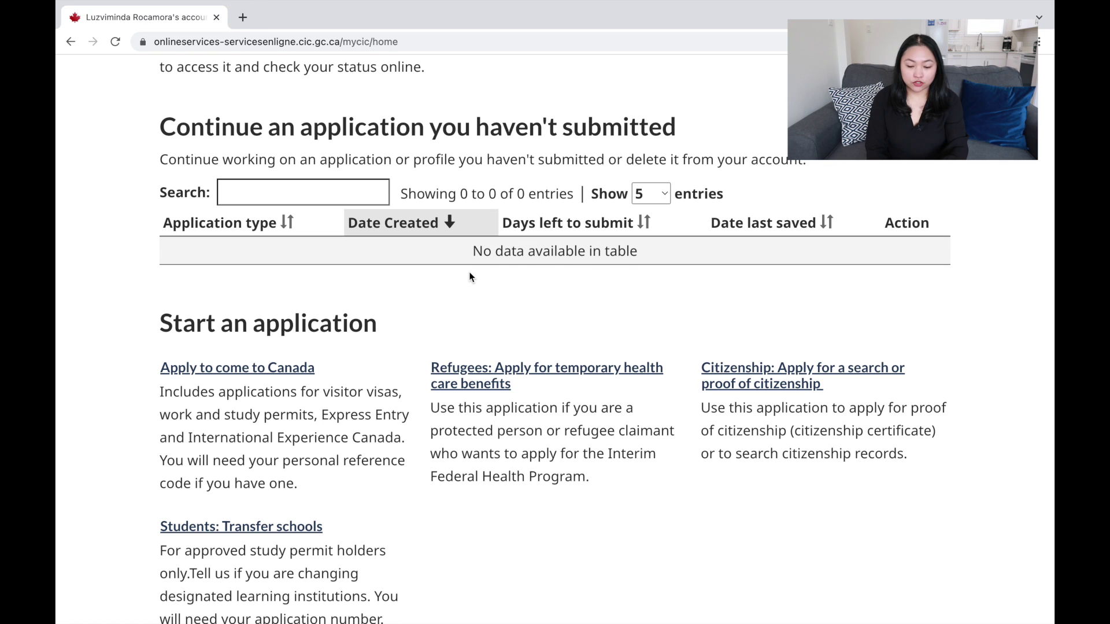
scroll(470, 276, "down", 3)
scroll(470, 271, "down", 2)
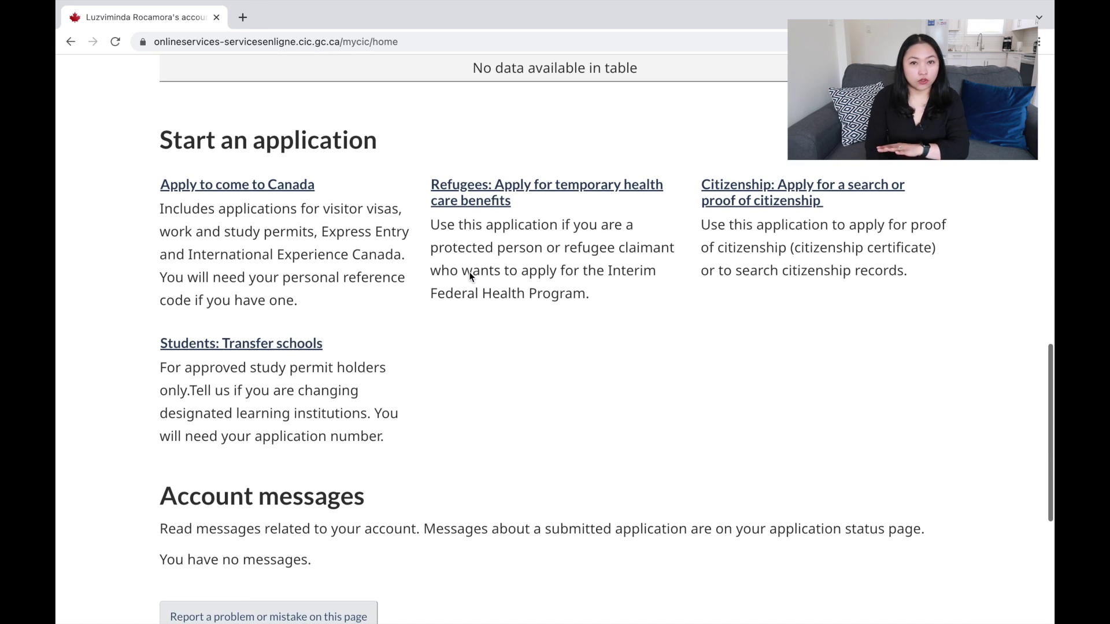
left_click_drag(168, 144, 376, 145)
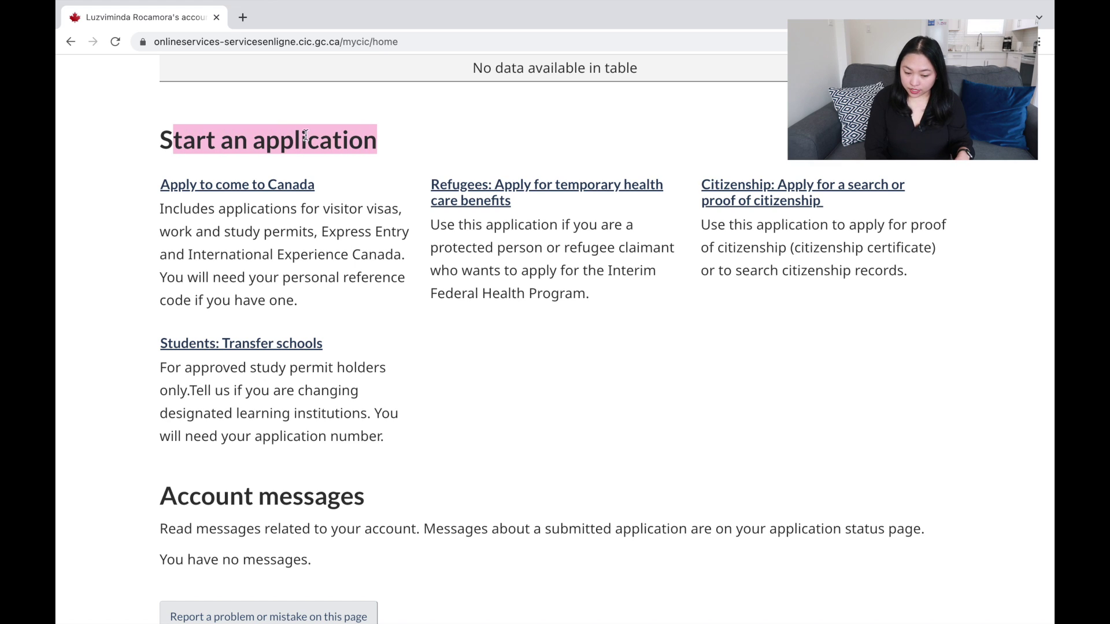
left_click(245, 185)
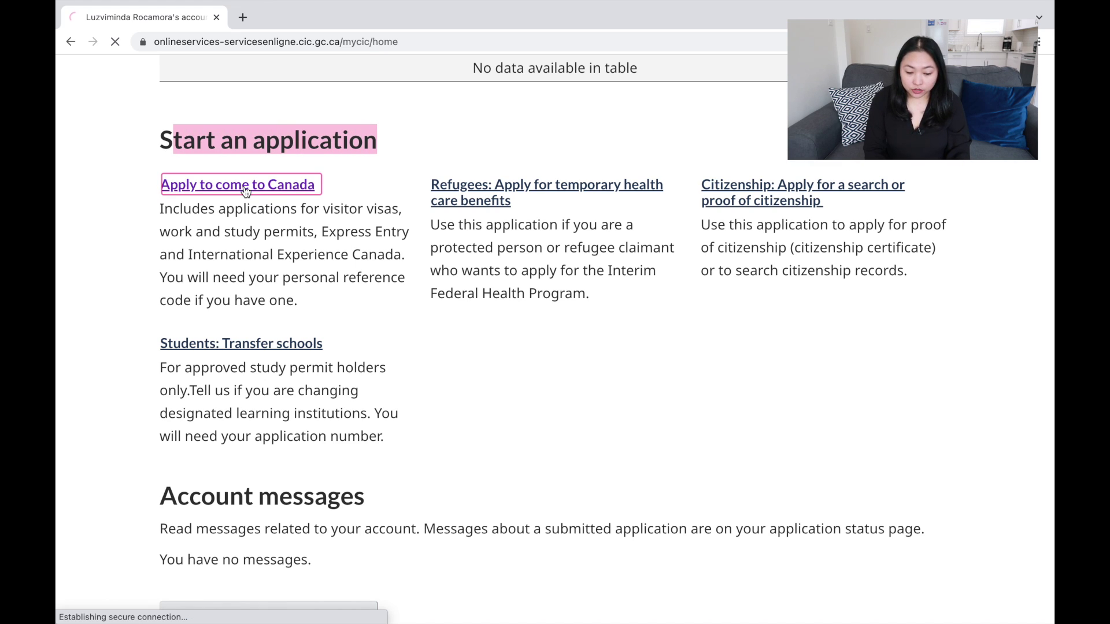
scroll(244, 186, "down", 3)
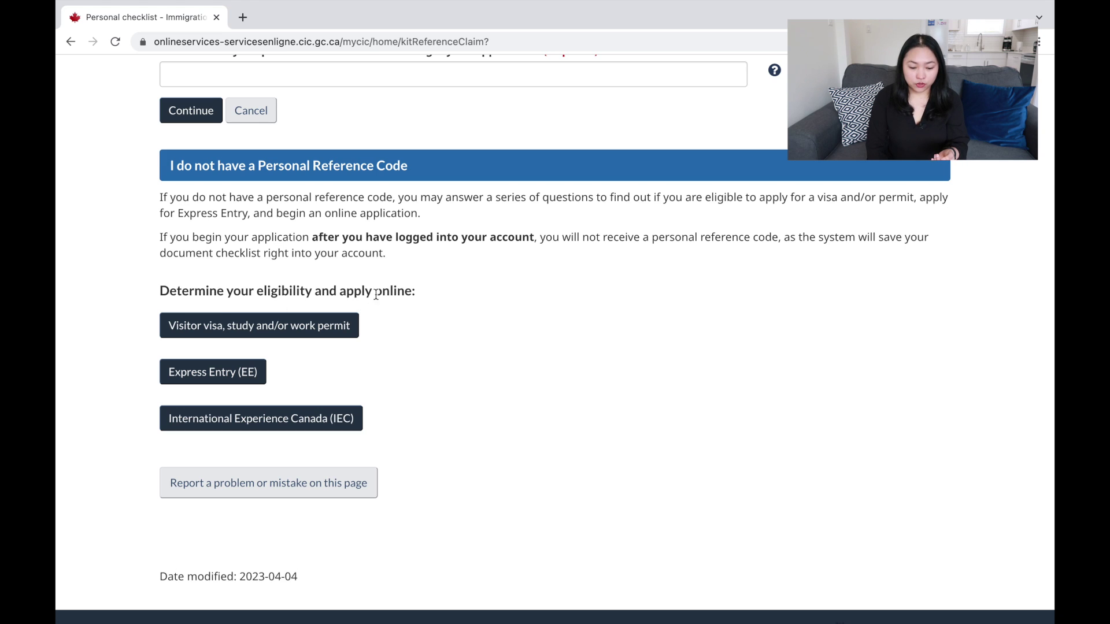
left_click(233, 334)
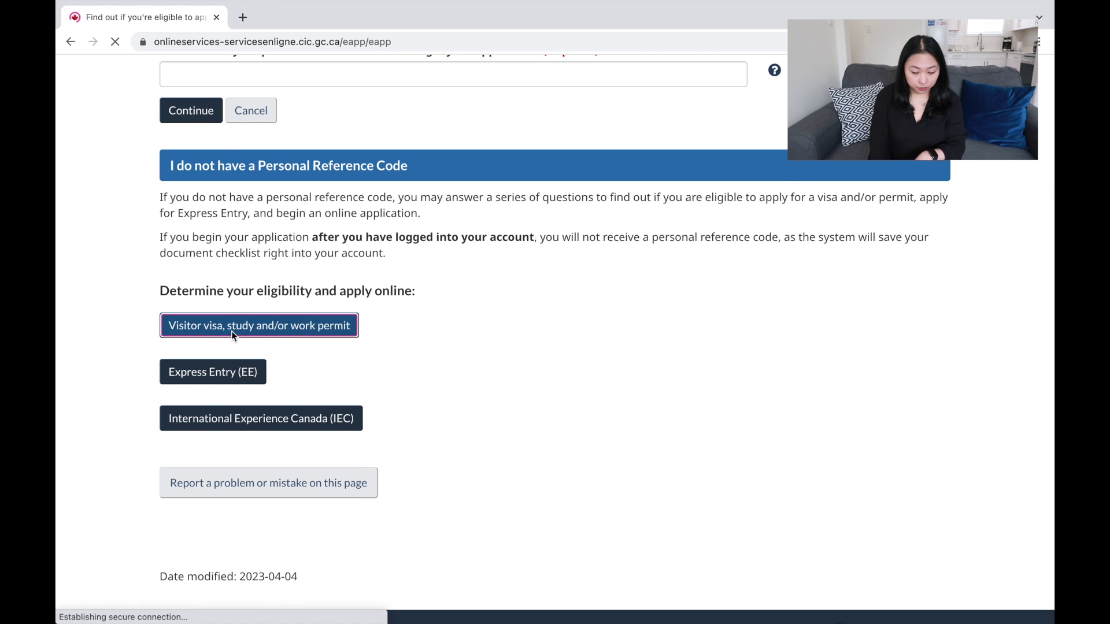
In the eligibility questionnaire, set the purpose in Canada to Study and the planned stay to Temporarily - more than 6 months.
scroll(289, 347, "down", 2)
left_click(540, 237)
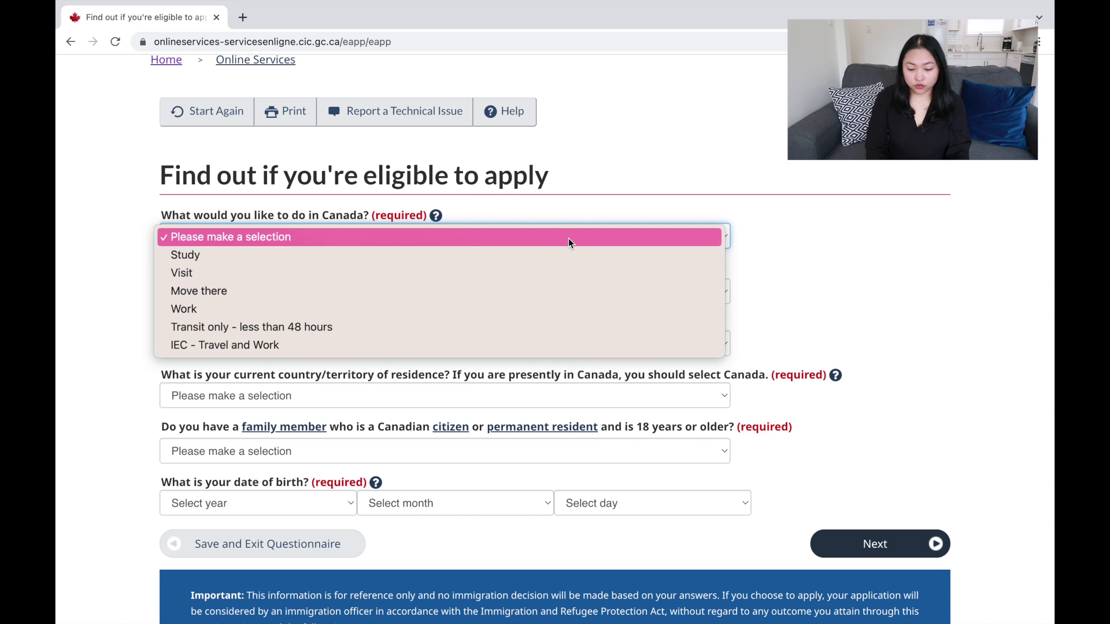
left_click(538, 254)
scroll(399, 227, "down", 1)
left_click(398, 230)
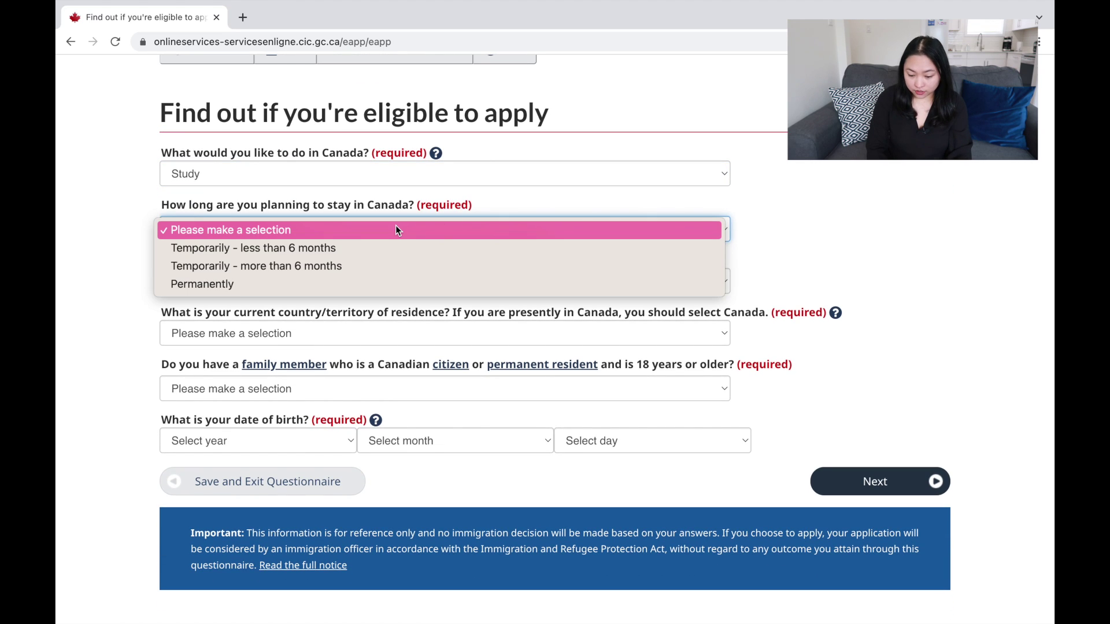
left_click(371, 267)
scroll(369, 268, "down", 2)
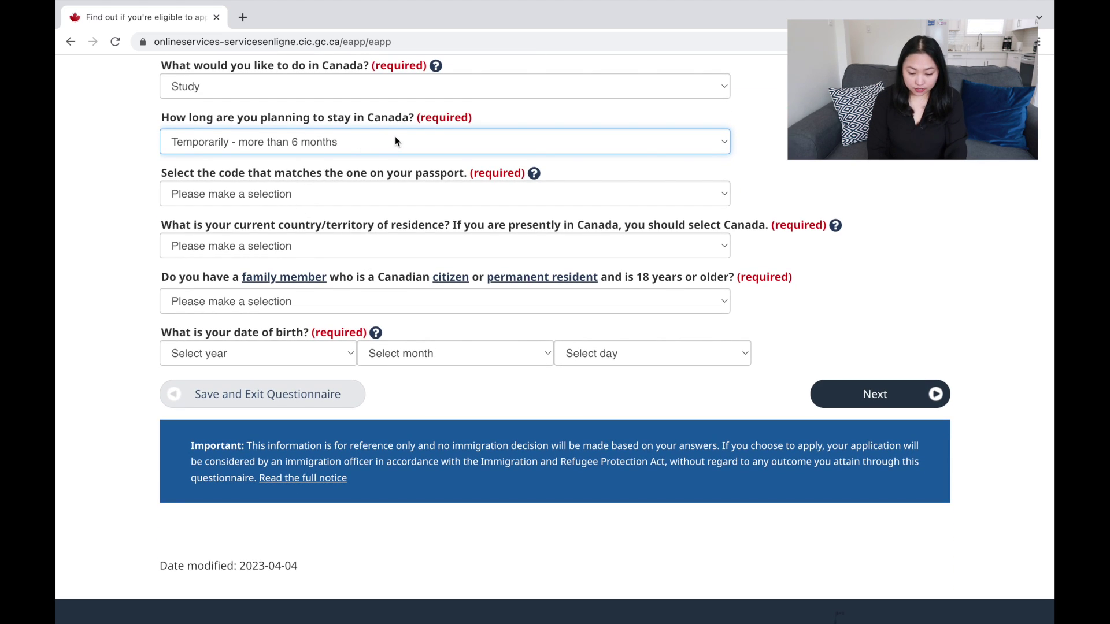
Set the passport code to PHL (Philippines).
left_click(307, 194)
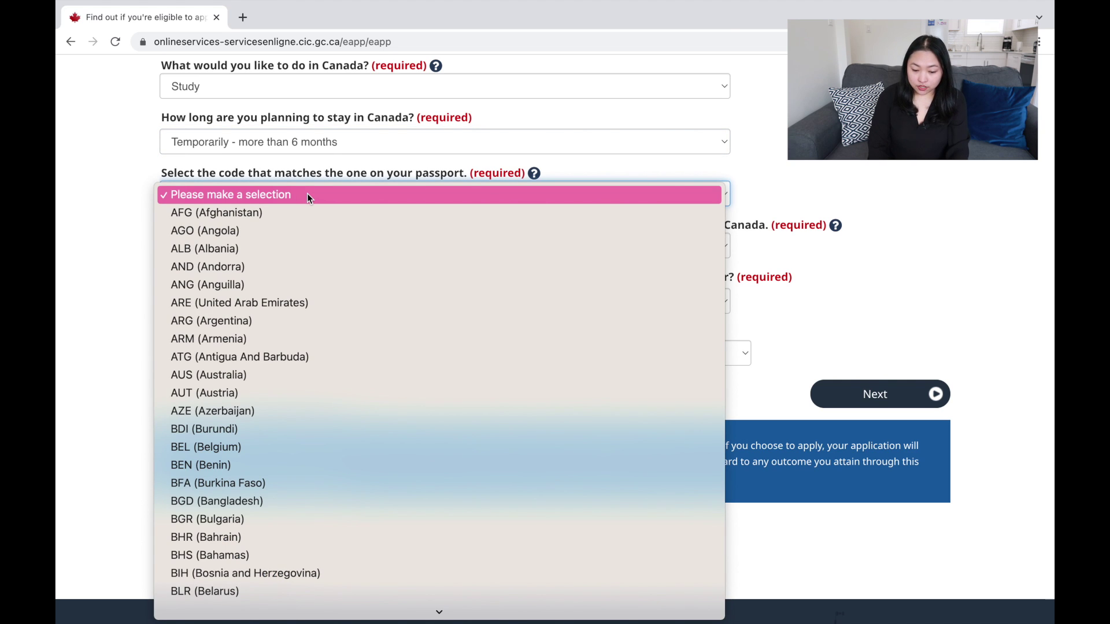
type("phl")
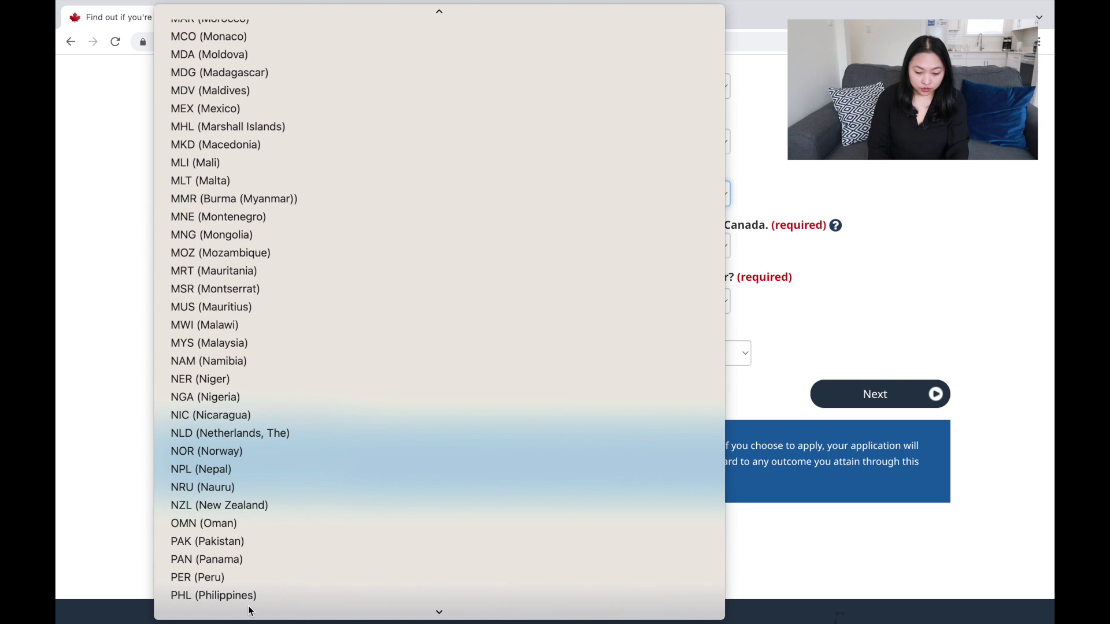
left_click(251, 569)
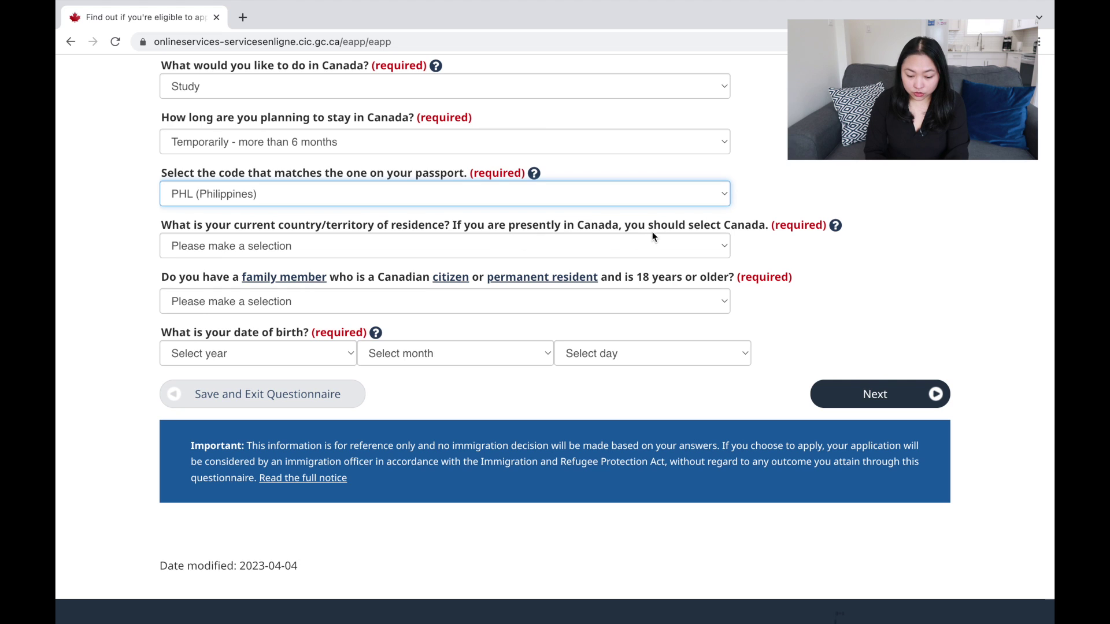
Set the current country of residence to Canada and answer No to having a Canadian citizen or permanent resident family member.
left_click(607, 247)
type("can")
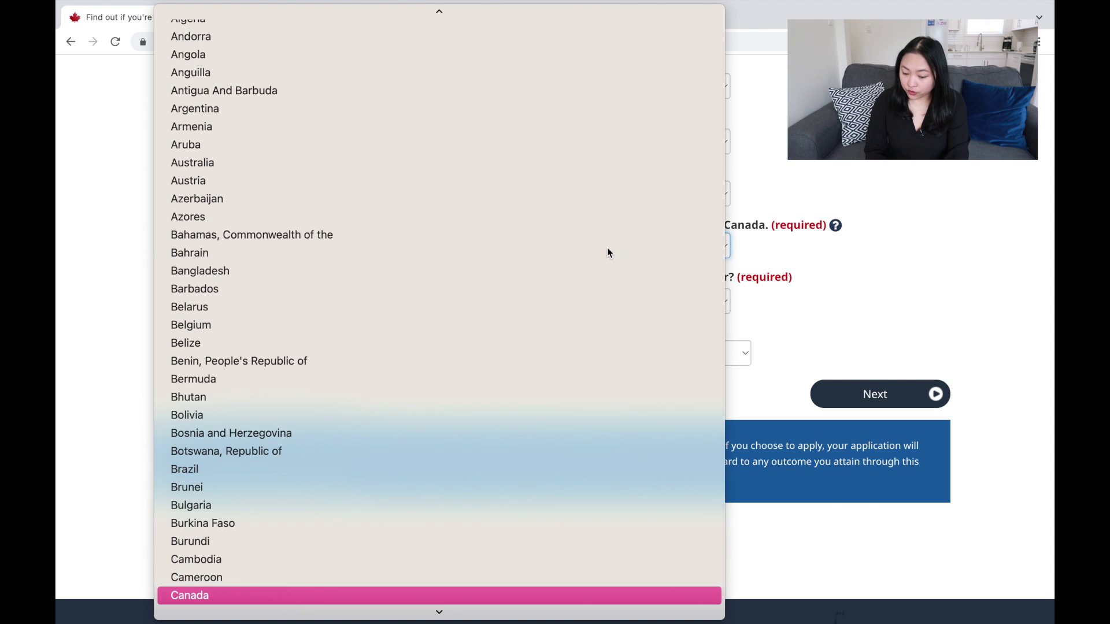
left_click(422, 595)
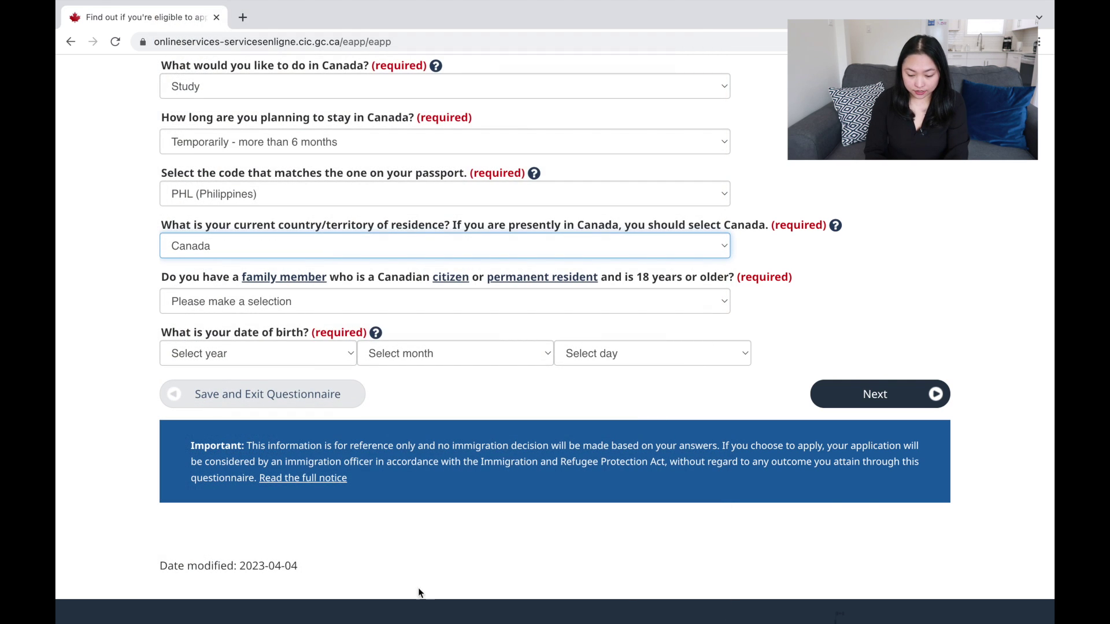
left_click(377, 302)
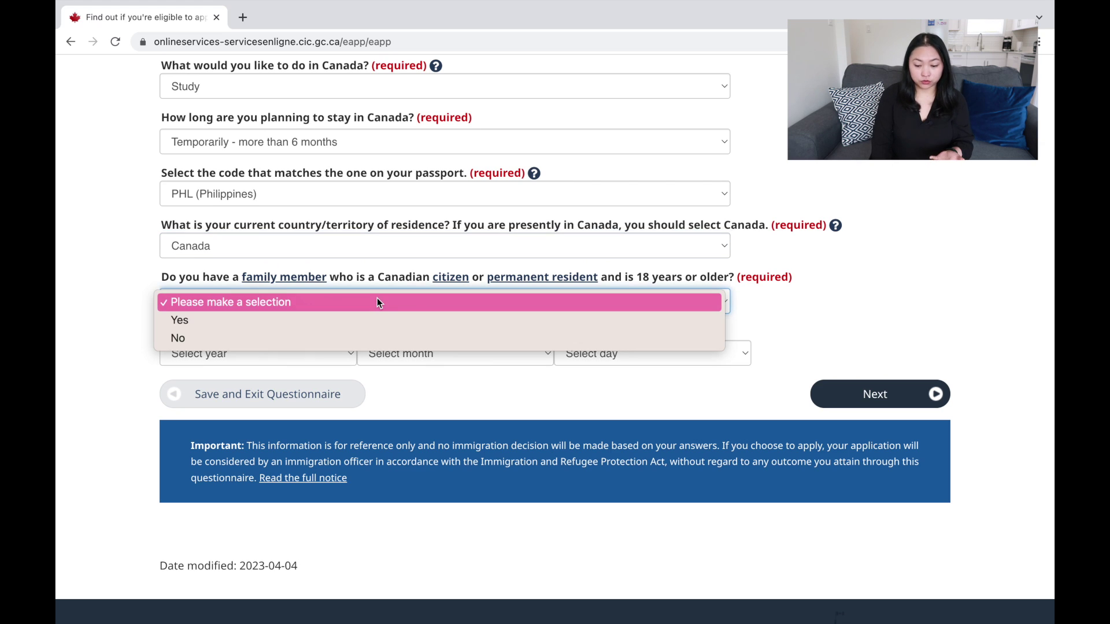
left_click(350, 335)
Select the year, month and day of the applicant's date of birth and proceed to the next question.
left_click(241, 352)
scroll(256, 309, "up", 8)
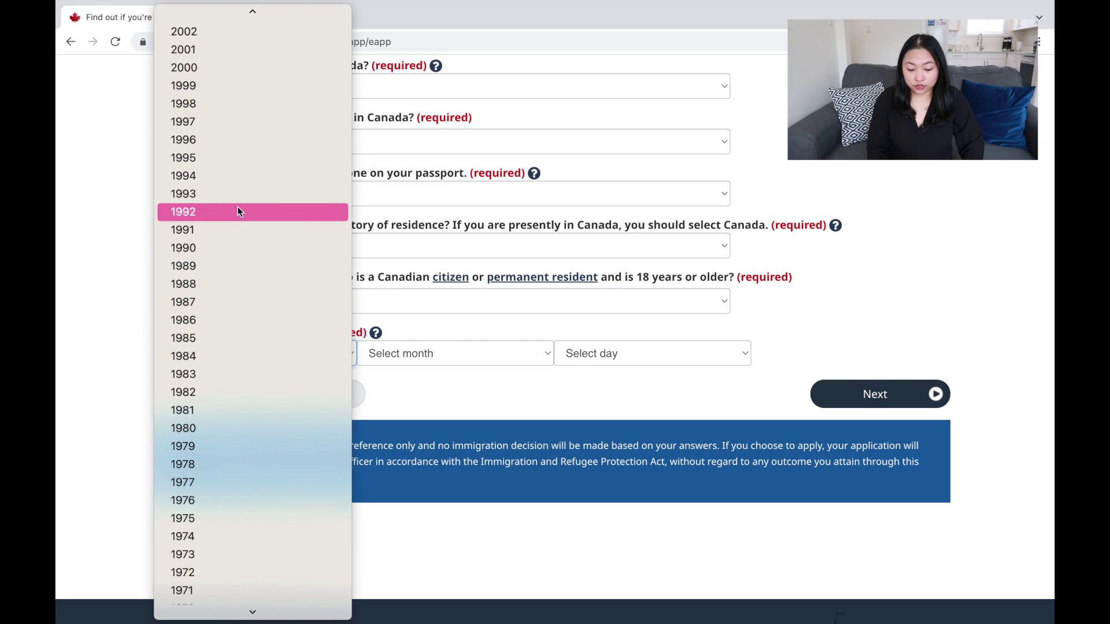
left_click(250, 158)
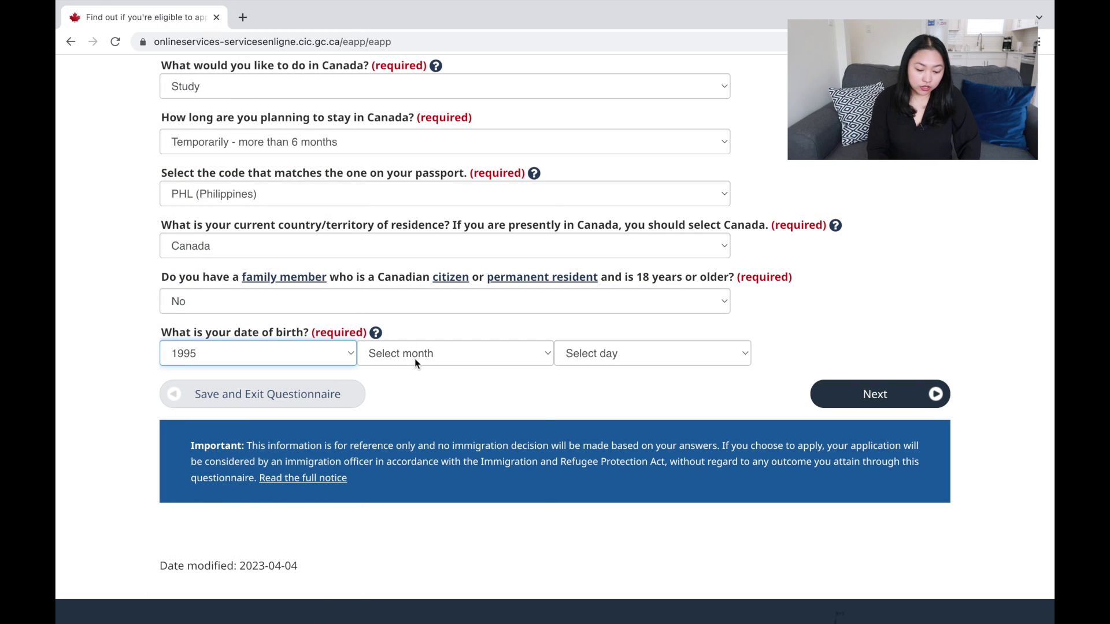
left_click(415, 359)
left_click(411, 371)
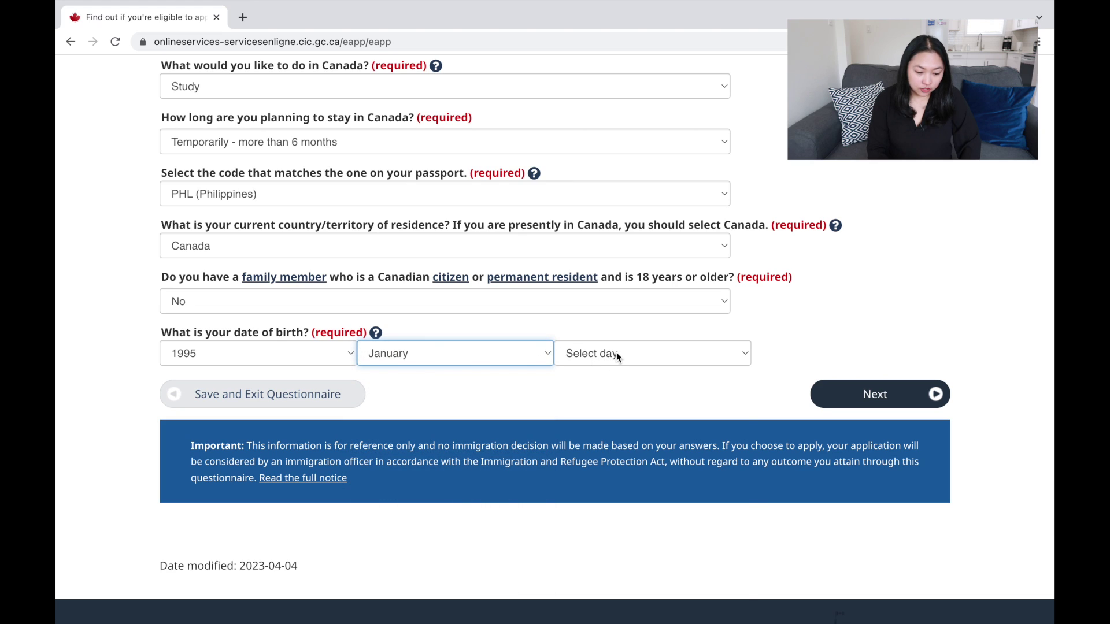
left_click(617, 352)
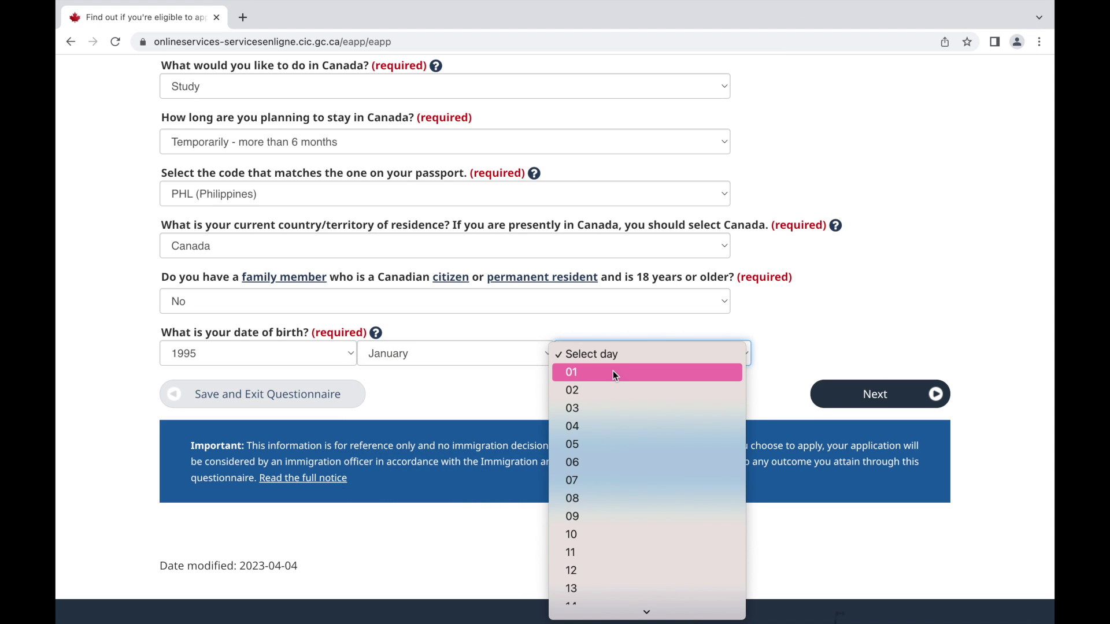
left_click(613, 372)
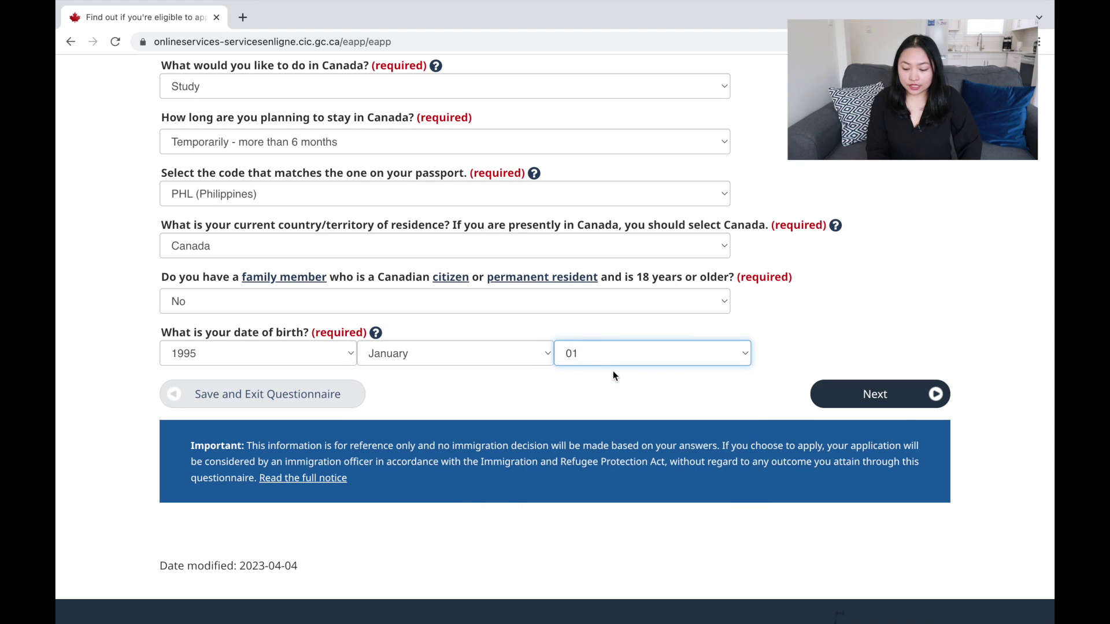
left_click(860, 396)
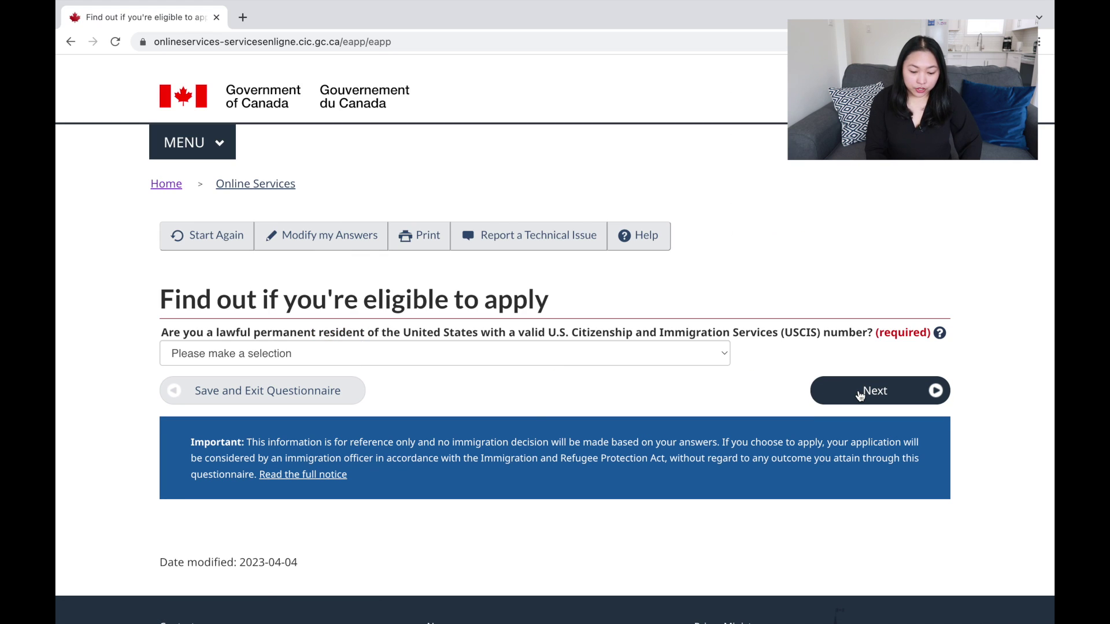
Answer No to being a lawful permanent resident of the United States and proceed to the next question.
left_click(355, 352)
left_click(339, 391)
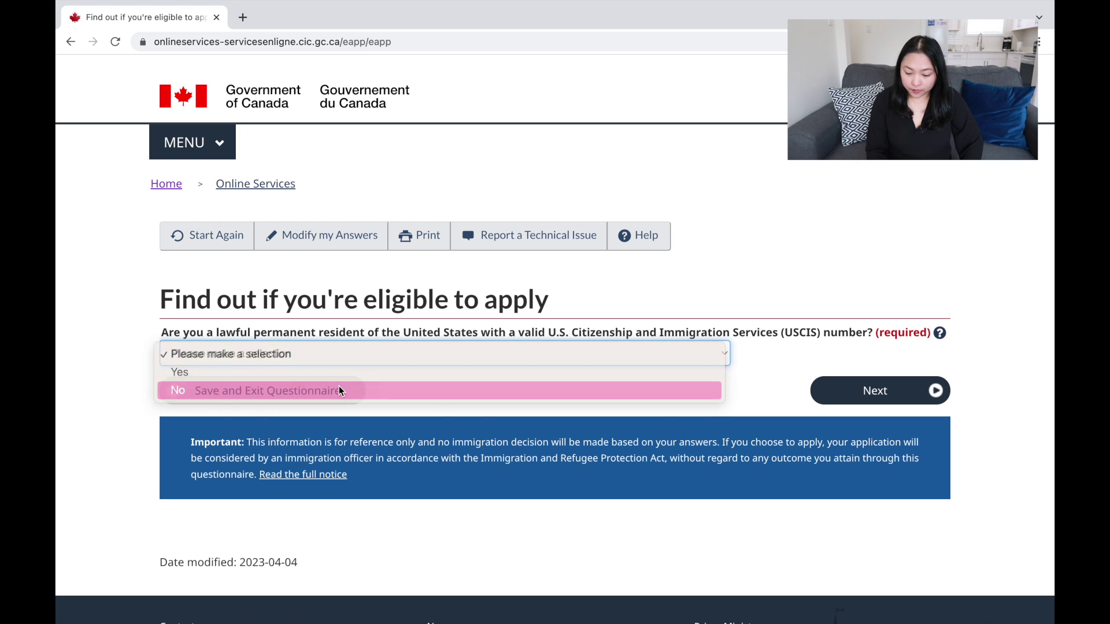
left_click(871, 393)
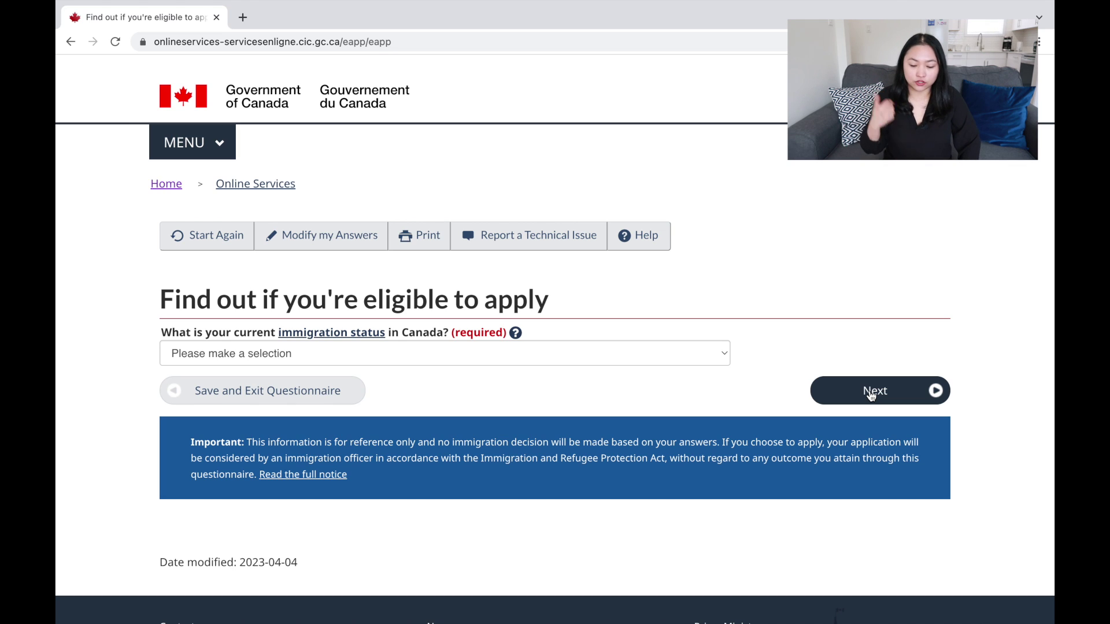
Set the current immigration status in Canada to Student and proceed to the next question.
scroll(871, 395, "down", 1)
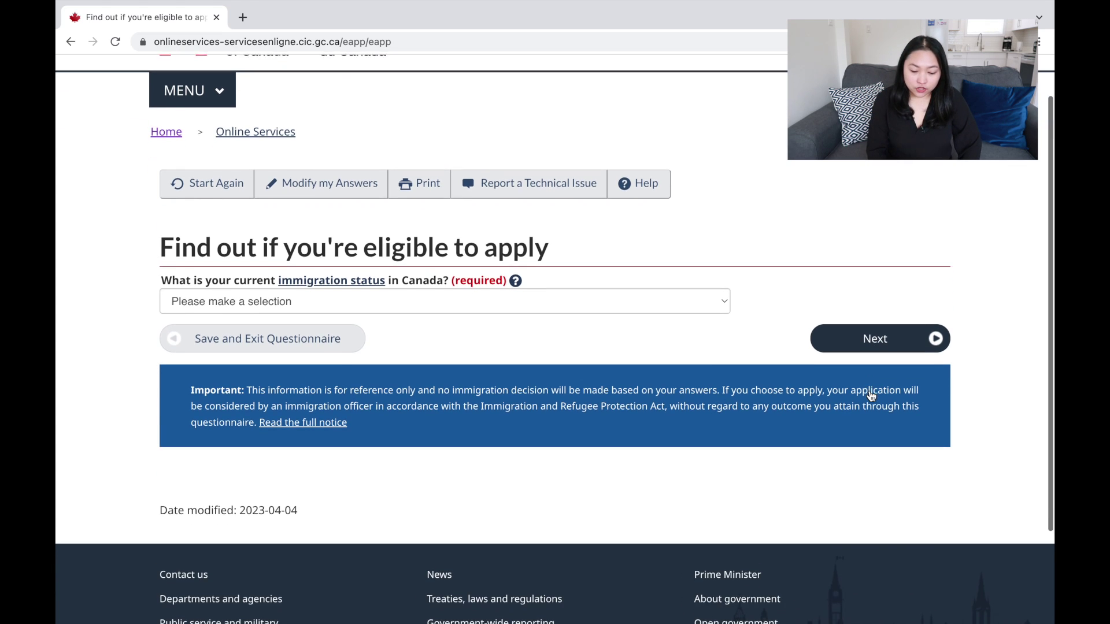
left_click(414, 301)
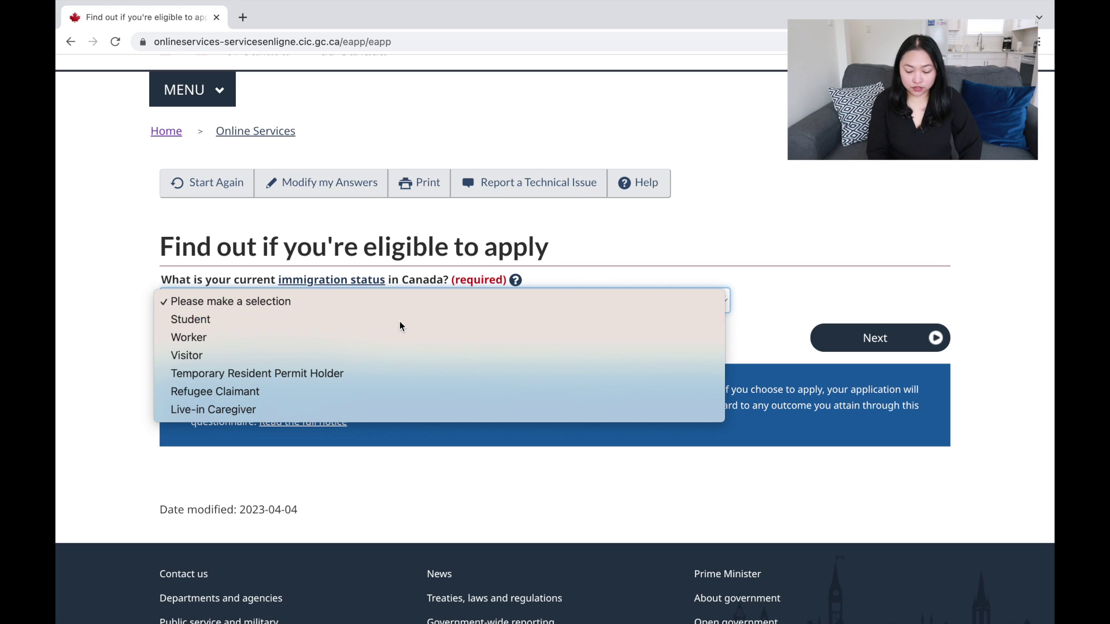
left_click(400, 321)
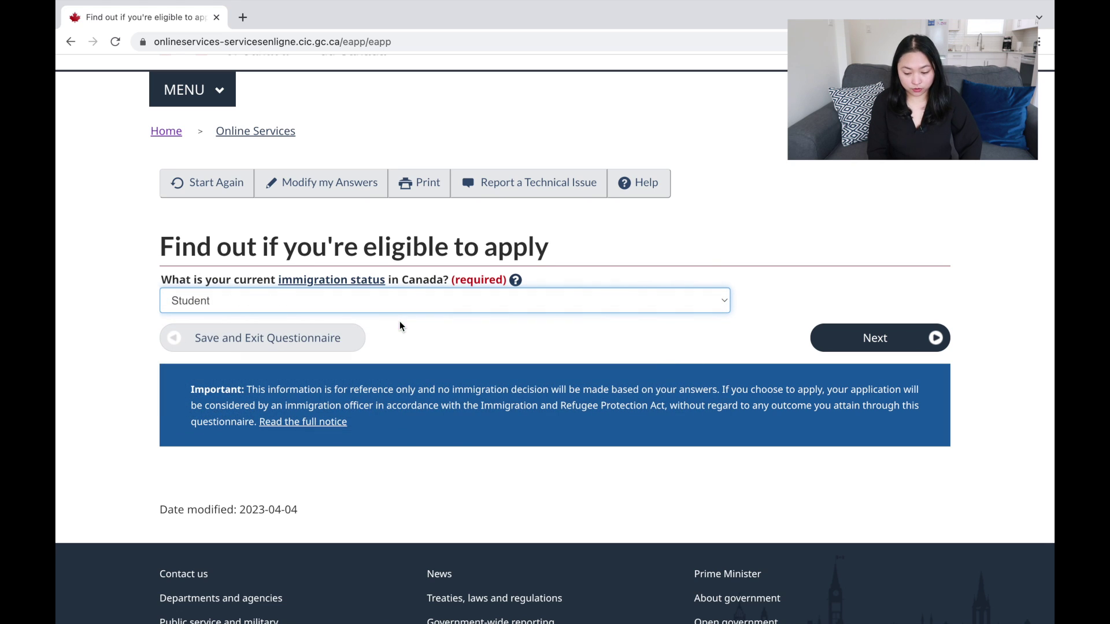
left_click(879, 344)
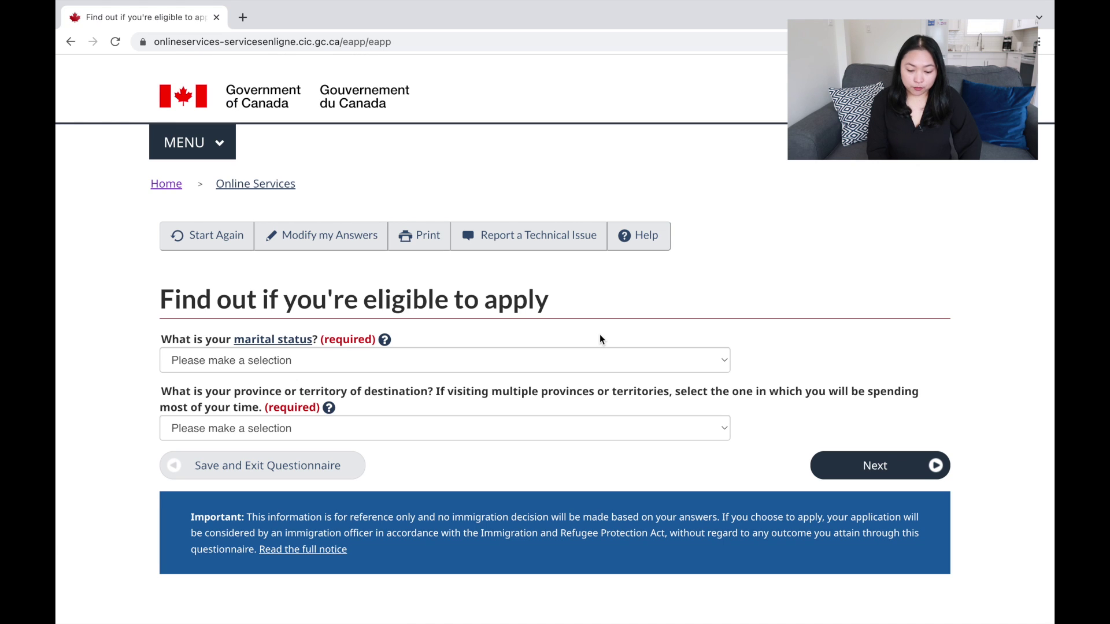
Set the marital status to Married and the province of destination to British Columbia, and submit the answers.
scroll(599, 334, "down", 3)
left_click(459, 272)
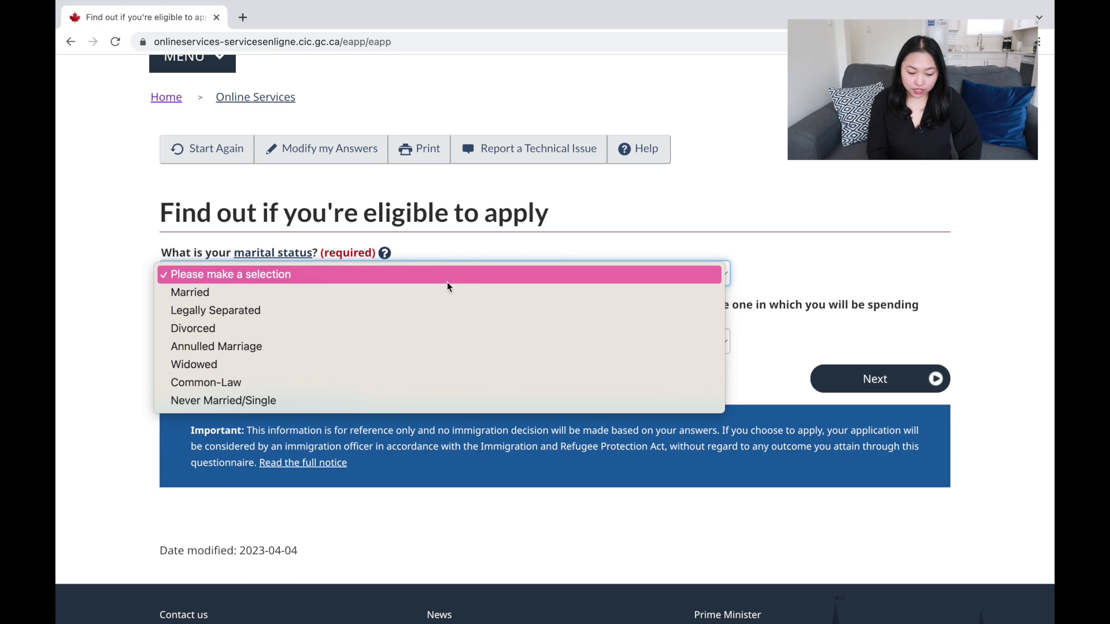
left_click(437, 290)
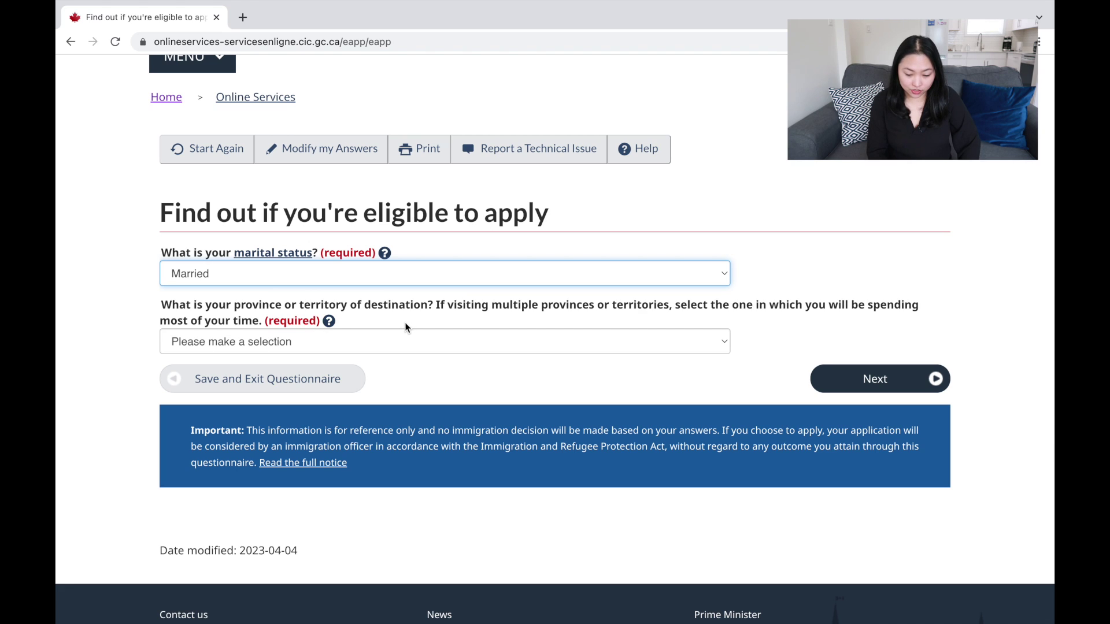
left_click(396, 350)
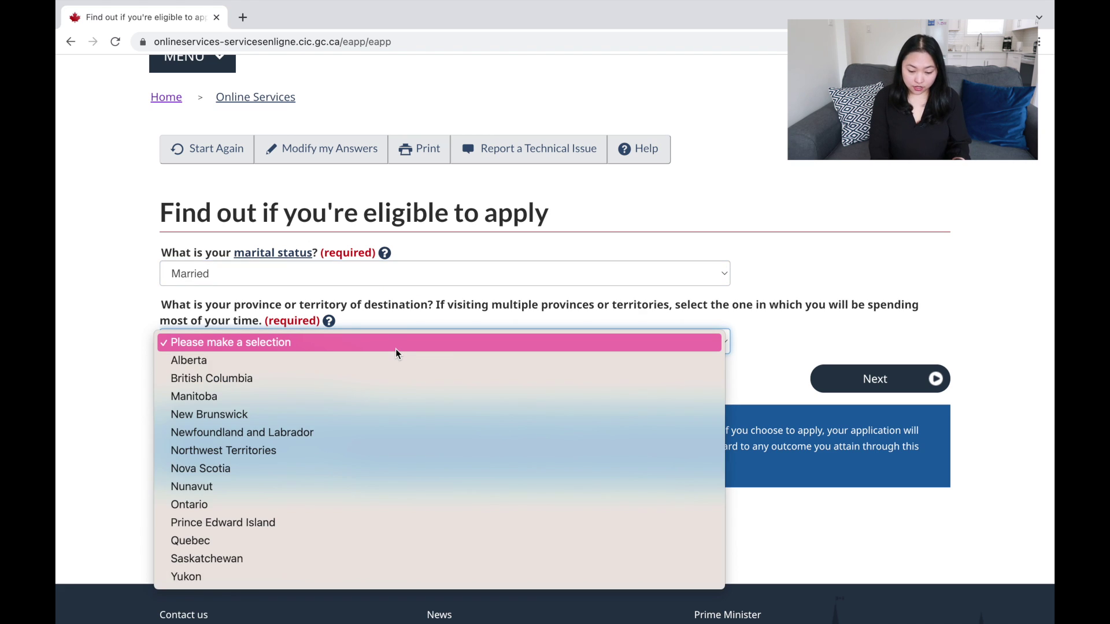
left_click(385, 378)
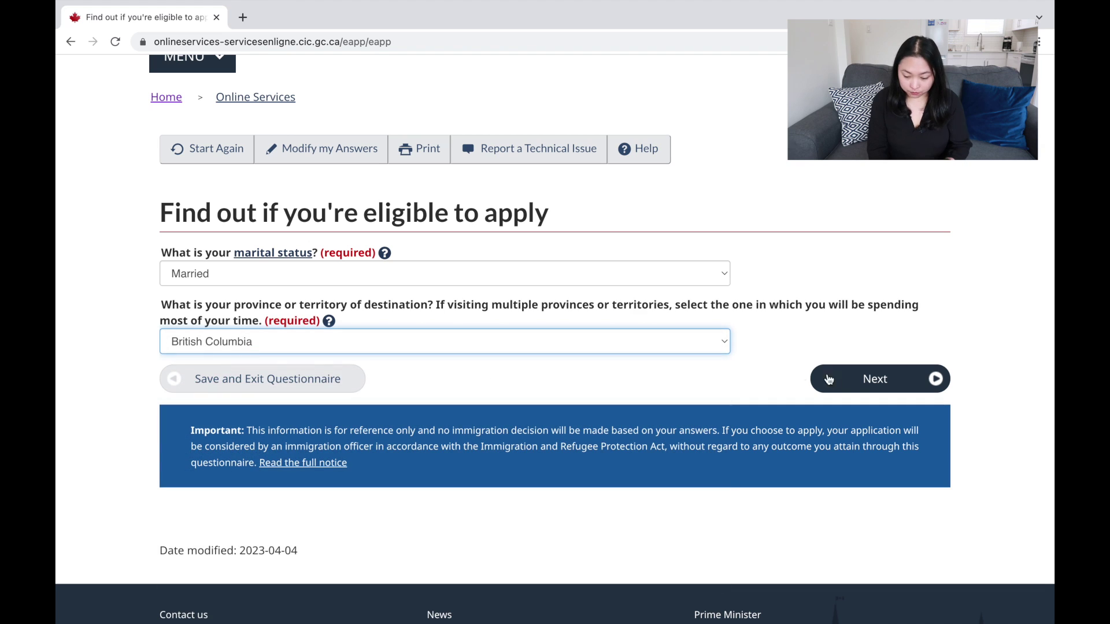
left_click(858, 385)
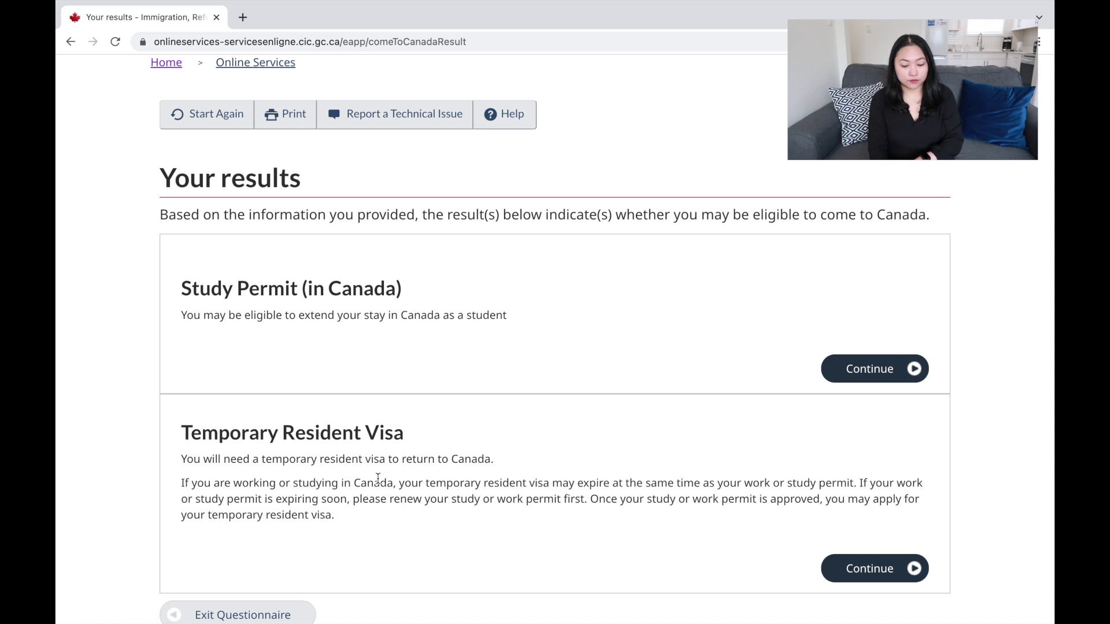
Continue with the Study Permit (in Canada) result and start the personal checklist questions.
left_click(871, 370)
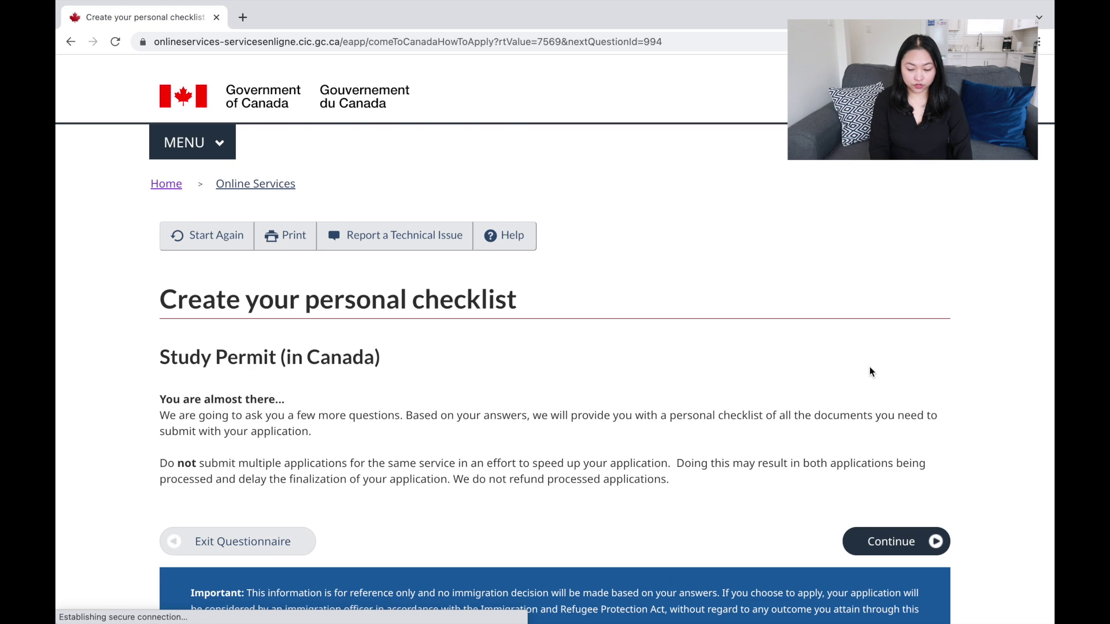
scroll(243, 328, "down", 2)
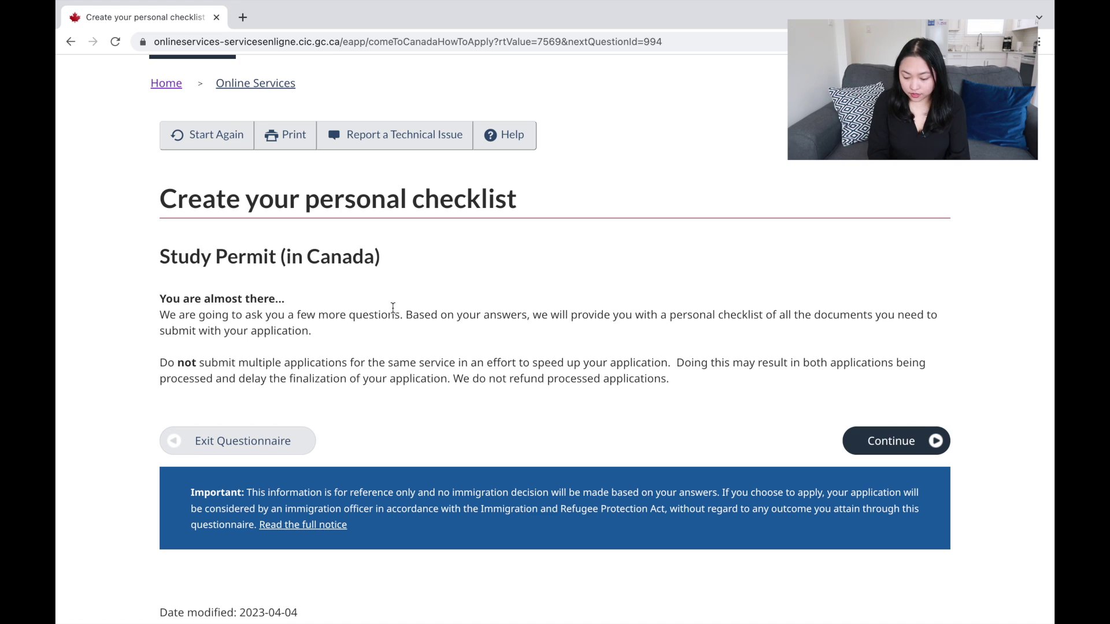
left_click(896, 443)
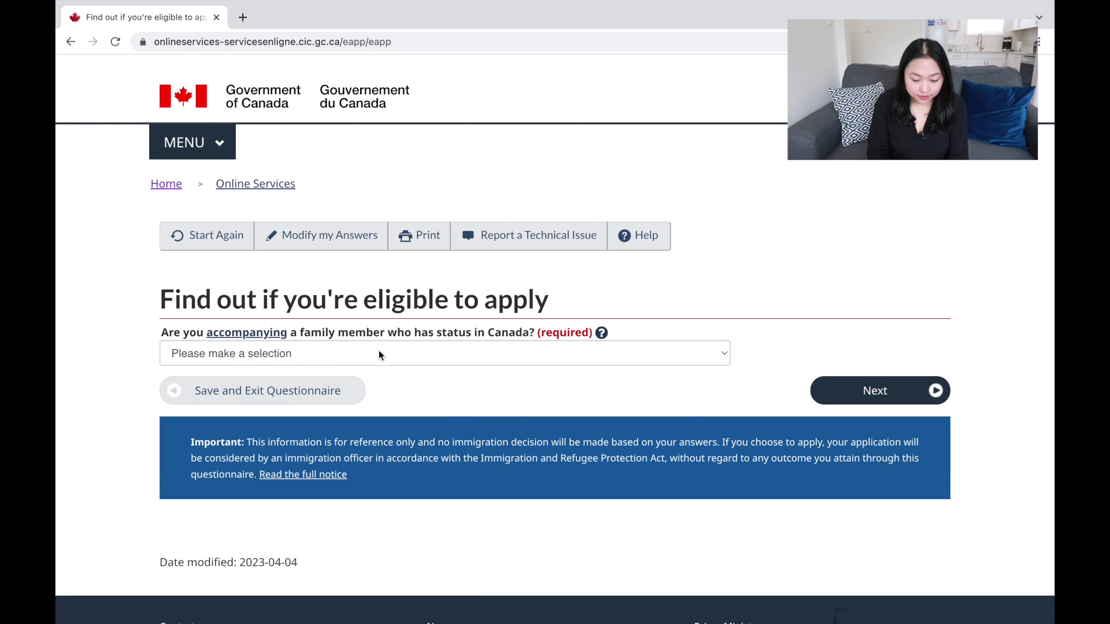
Answer whether the applicant is accompanying a family member who has status in Canada, and proceed to the next question.
left_click(417, 357)
left_click(403, 372)
left_click(841, 391)
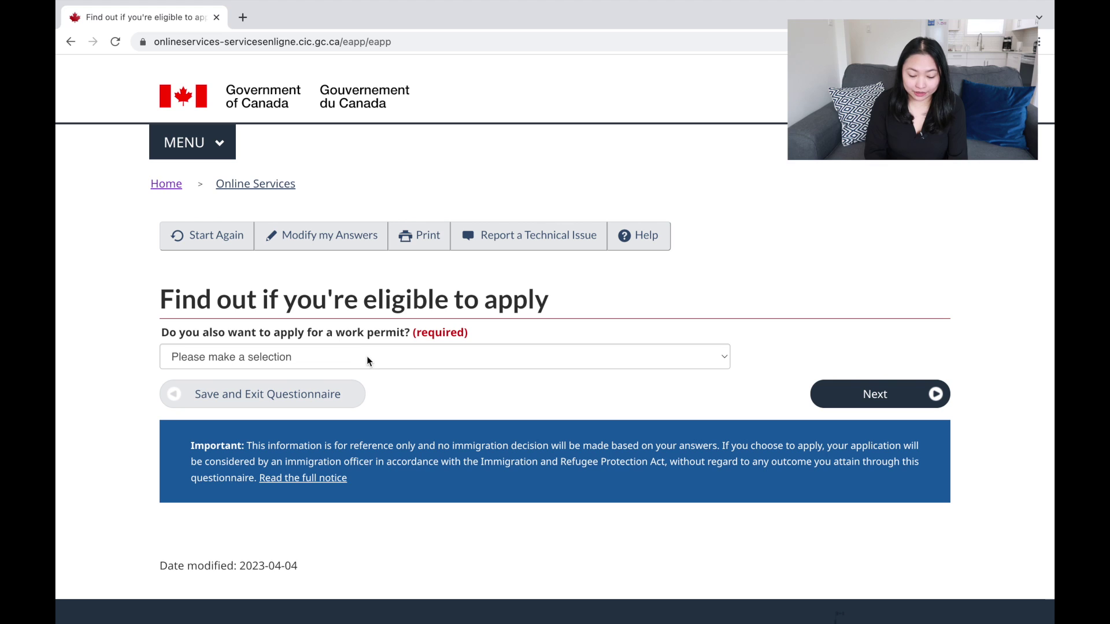
Answer No to also applying for a work permit and proceed to the next question.
left_click(352, 343)
left_click(451, 393)
left_click(463, 352)
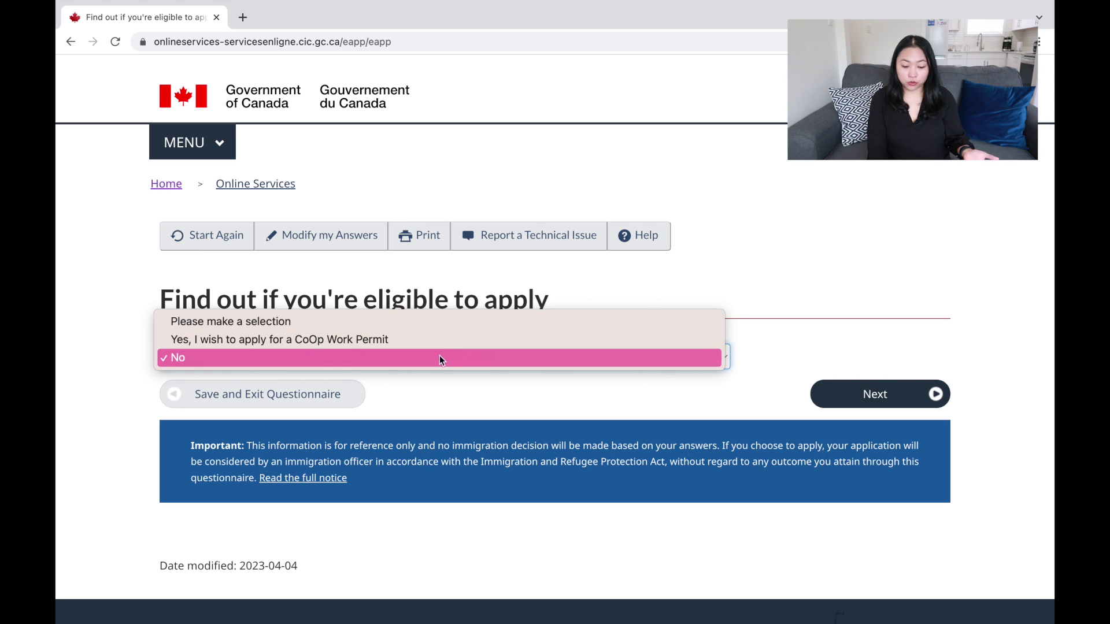
left_click(438, 359)
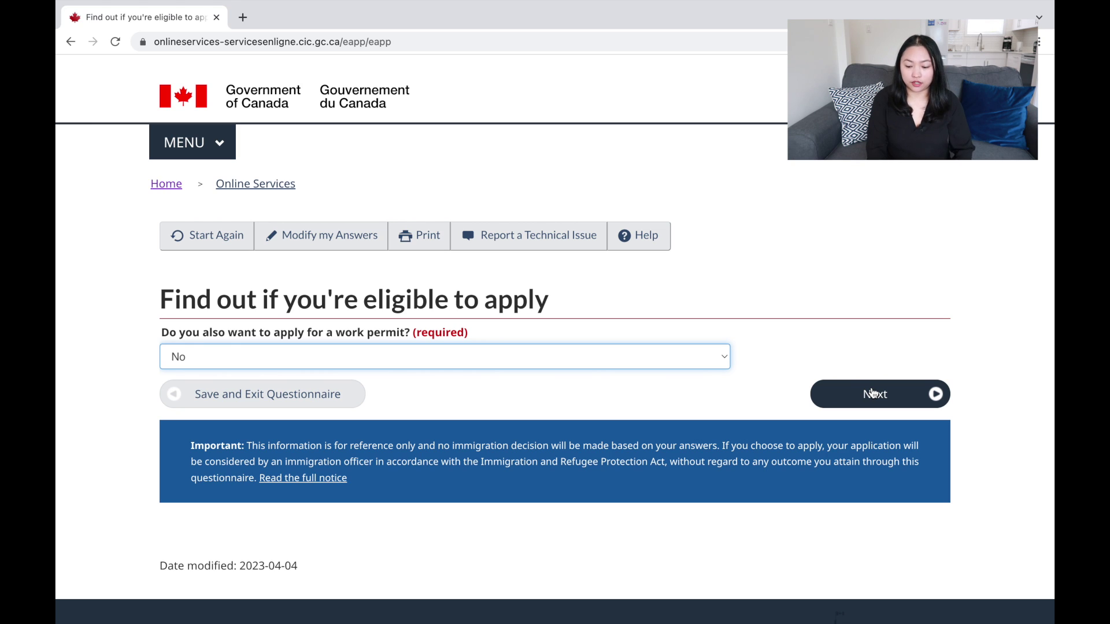
left_click(873, 393)
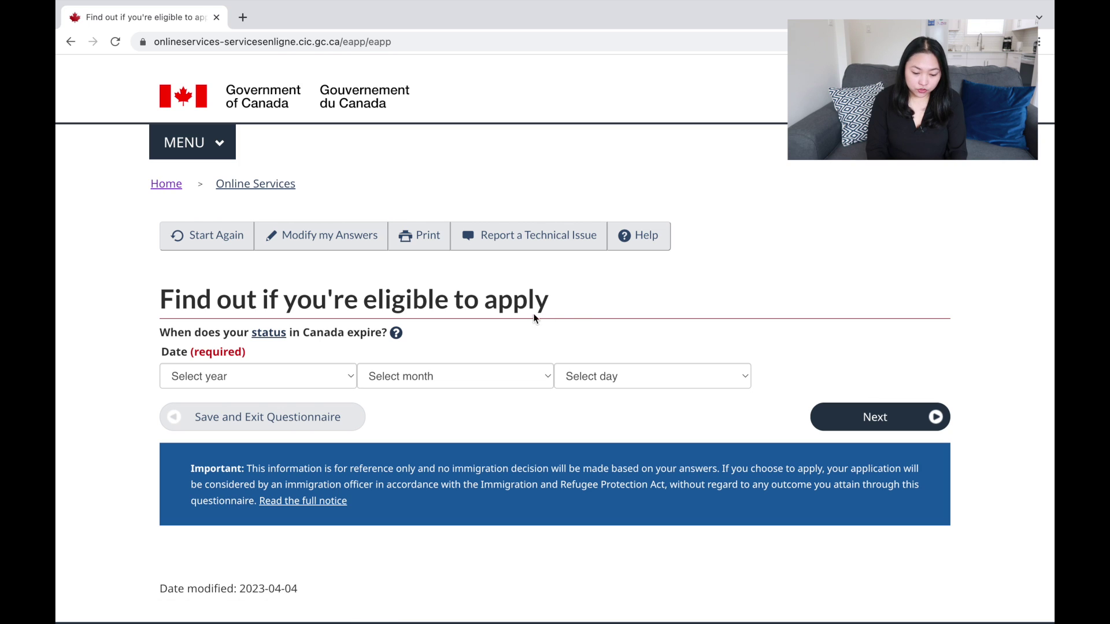
Set the expiry date of the status in Canada to the first day of July 2023 and proceed to the next question.
left_click(341, 380)
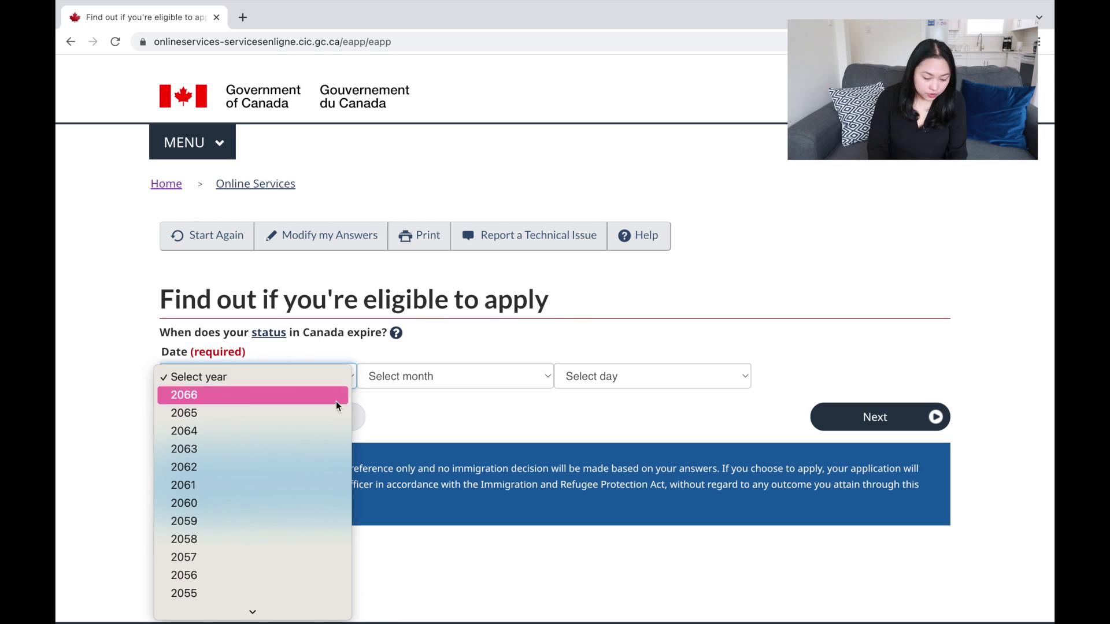
scroll(332, 428, "down", 10)
scroll(332, 431, "up", 5)
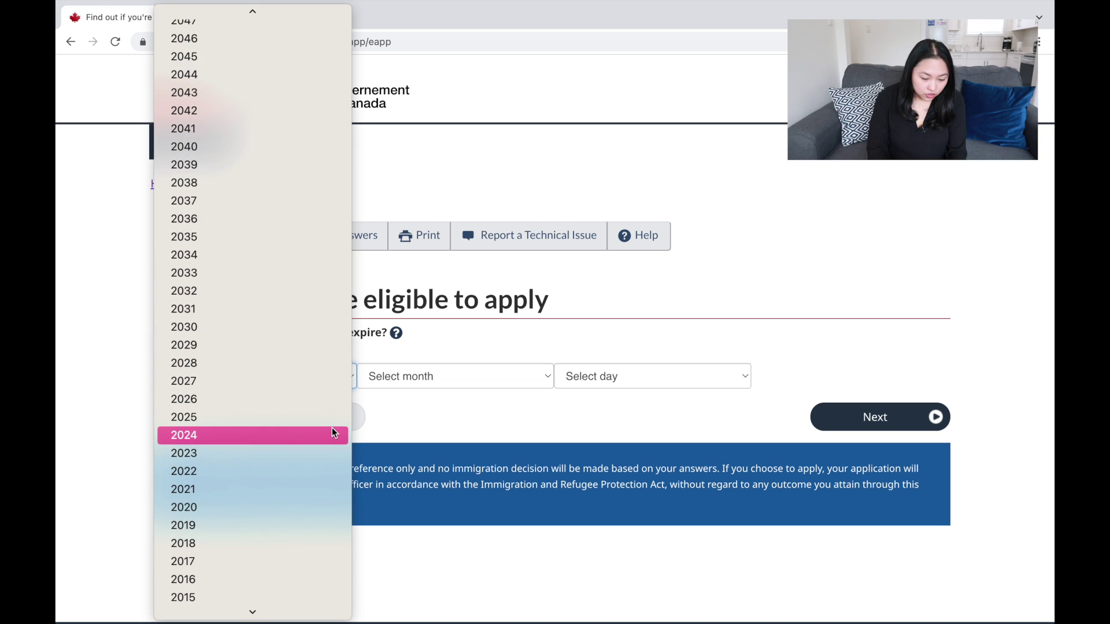
scroll(281, 470, "down", 4)
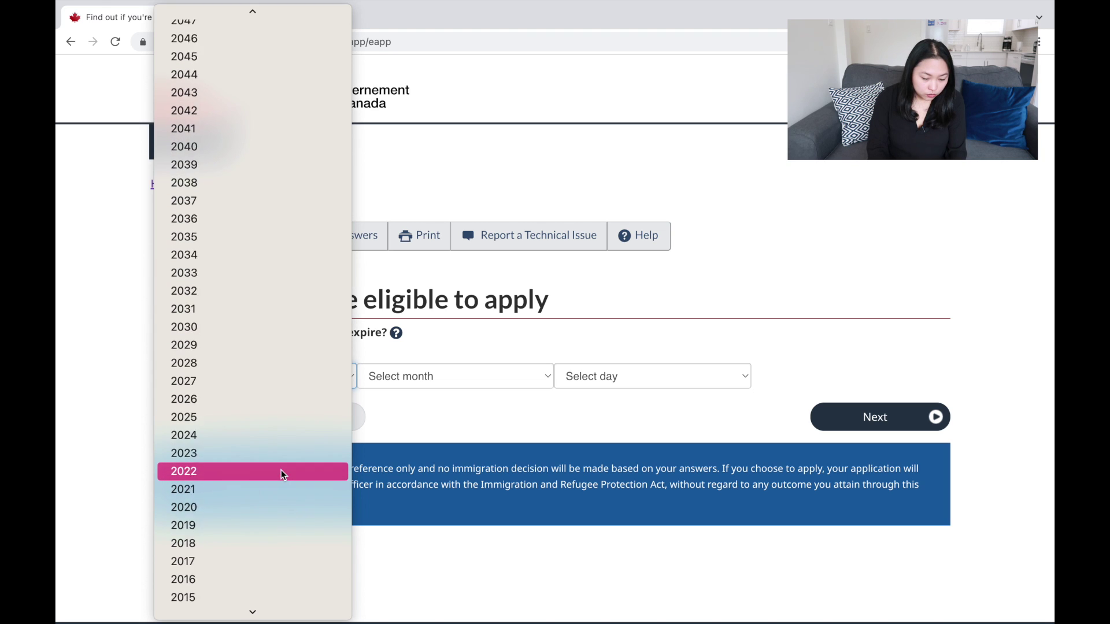
left_click(243, 407)
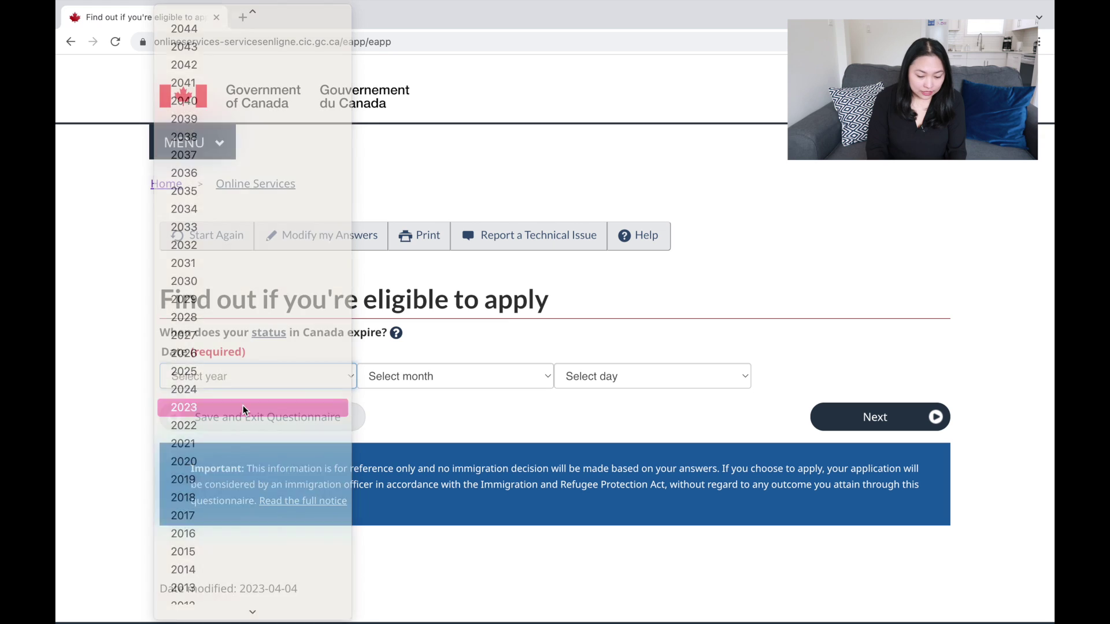
left_click(435, 376)
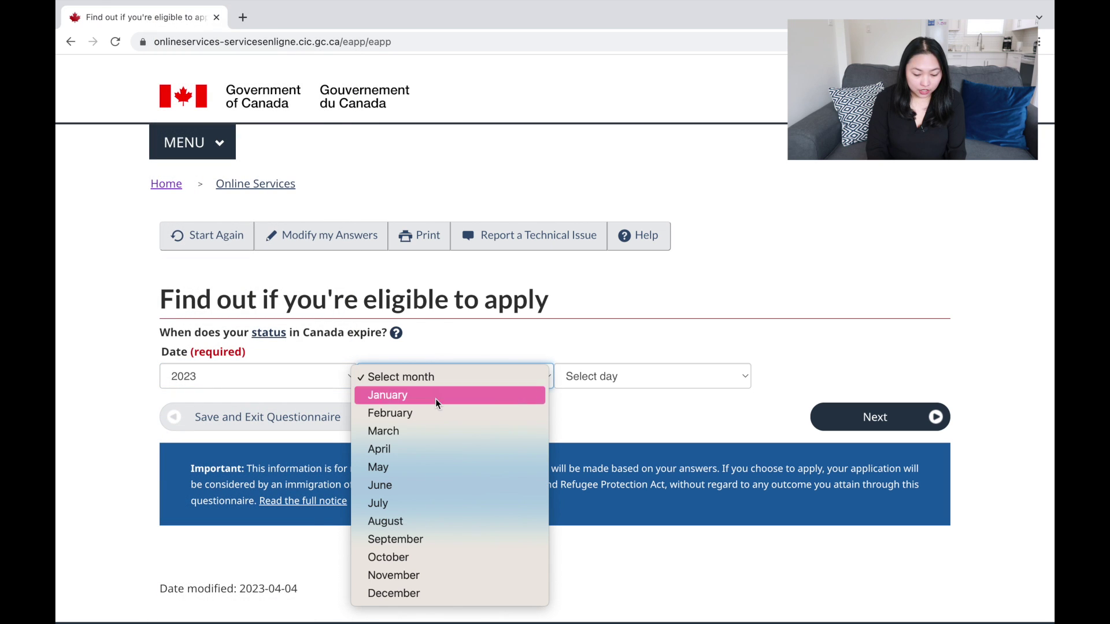
left_click(432, 504)
left_click(604, 377)
left_click(588, 395)
left_click(860, 418)
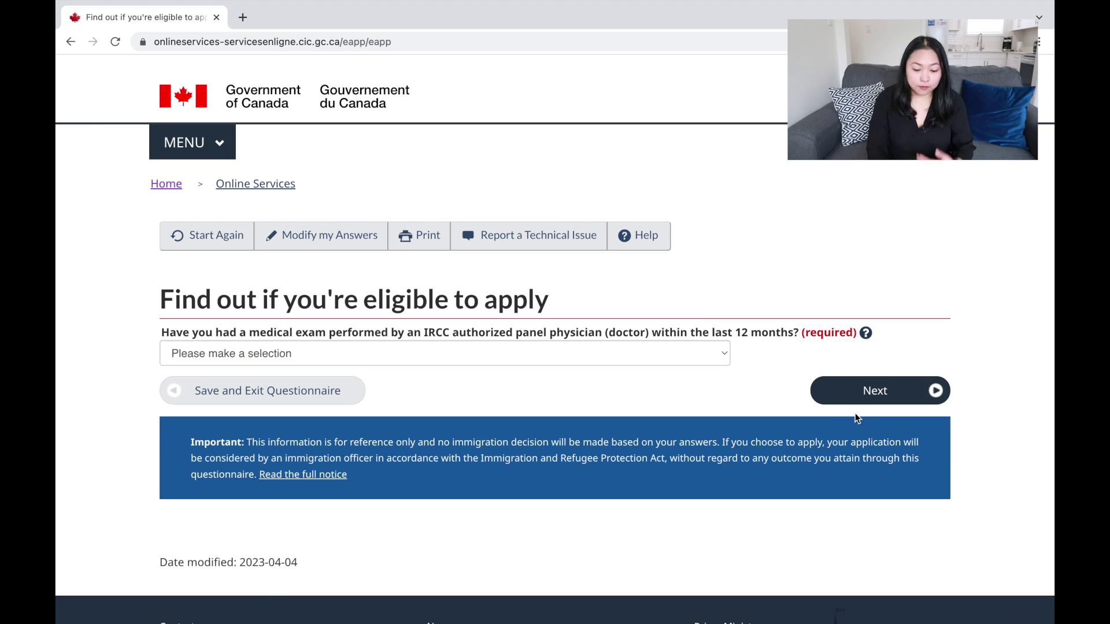
Answer No to a medical exam within the last 12 months and No to fitting one of the categories that need one.
left_click(501, 349)
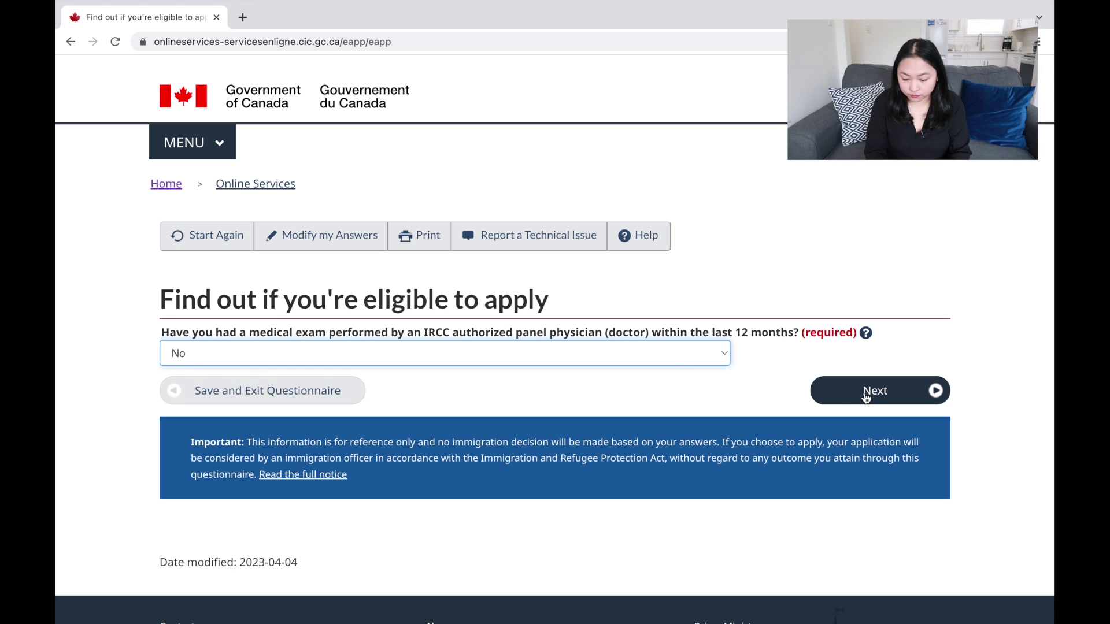
left_click(866, 397)
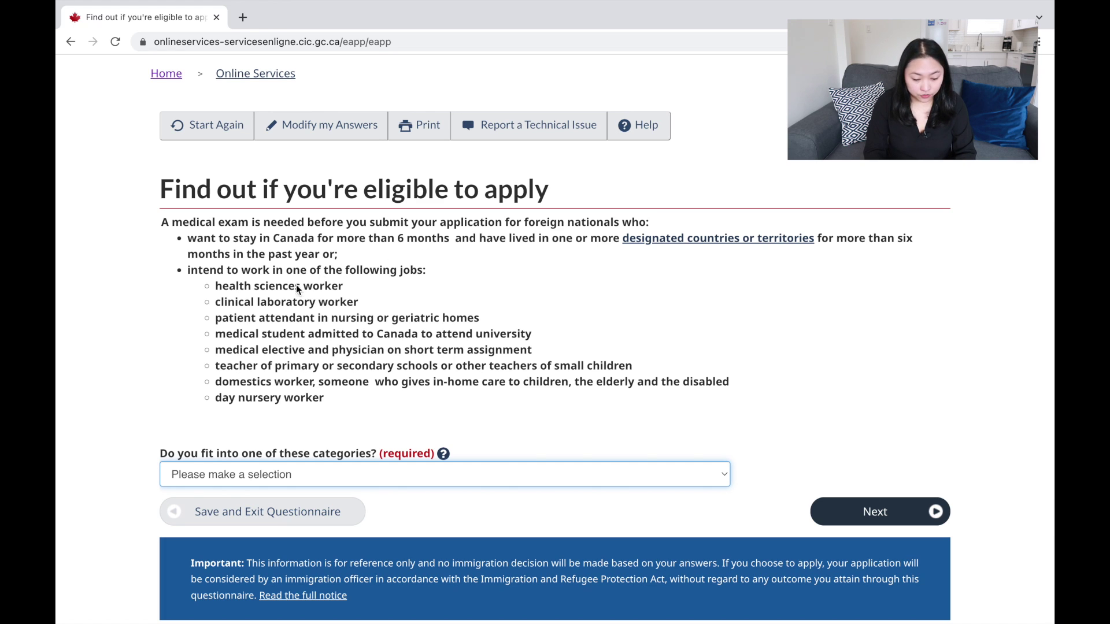
mouse_move(210, 286)
left_mouse_down()
mouse_move(359, 336)
mouse_move(389, 405)
left_mouse_up()
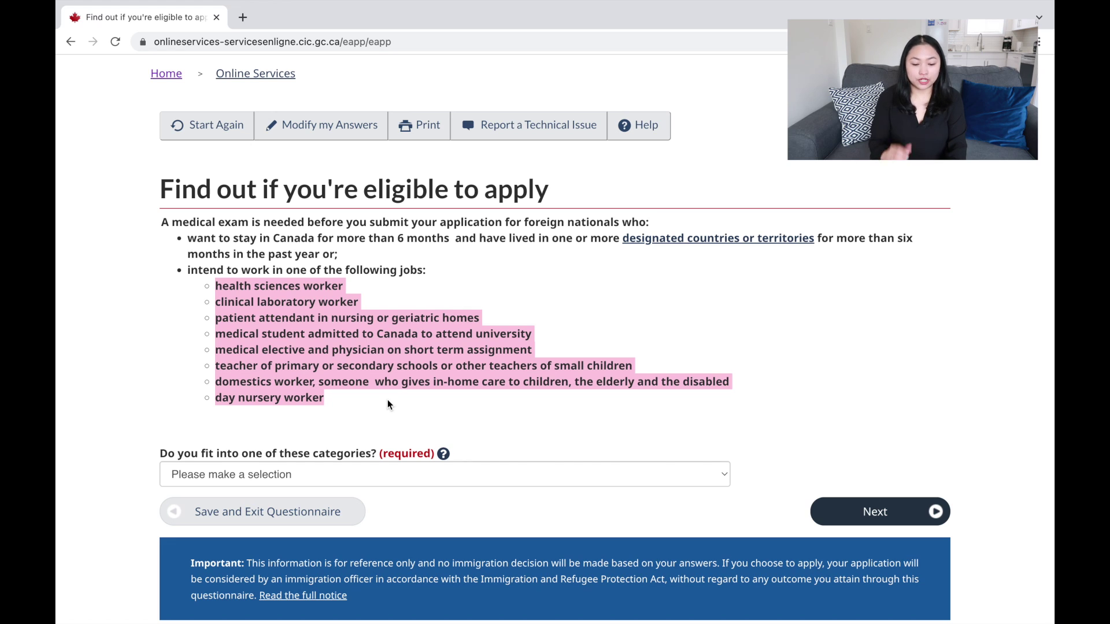
scroll(376, 406, "down", 1)
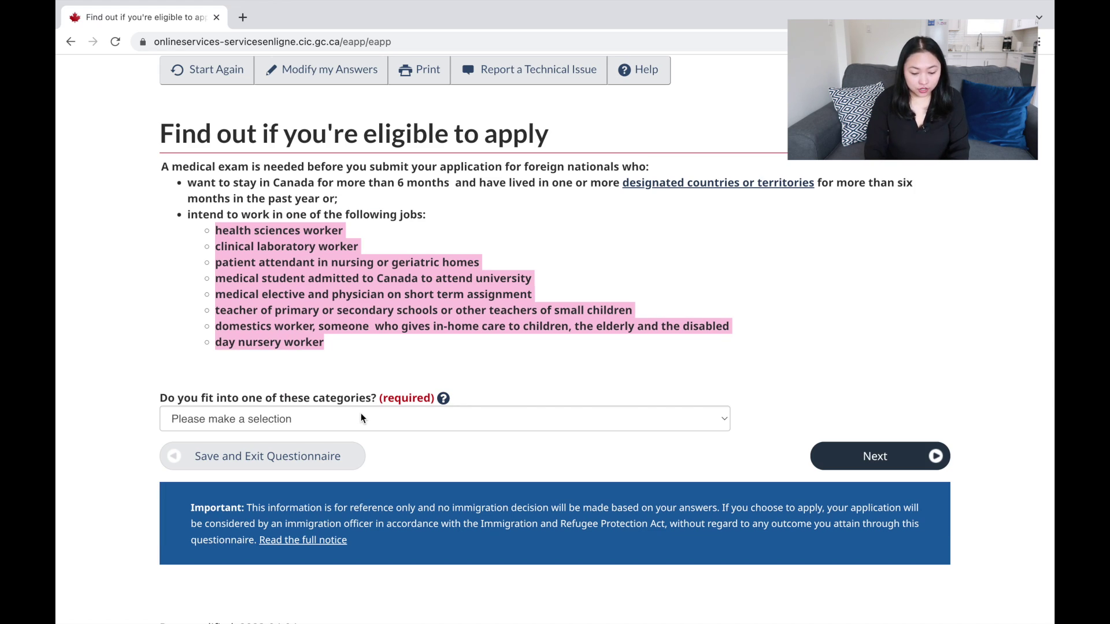
left_click(293, 417)
left_click(270, 457)
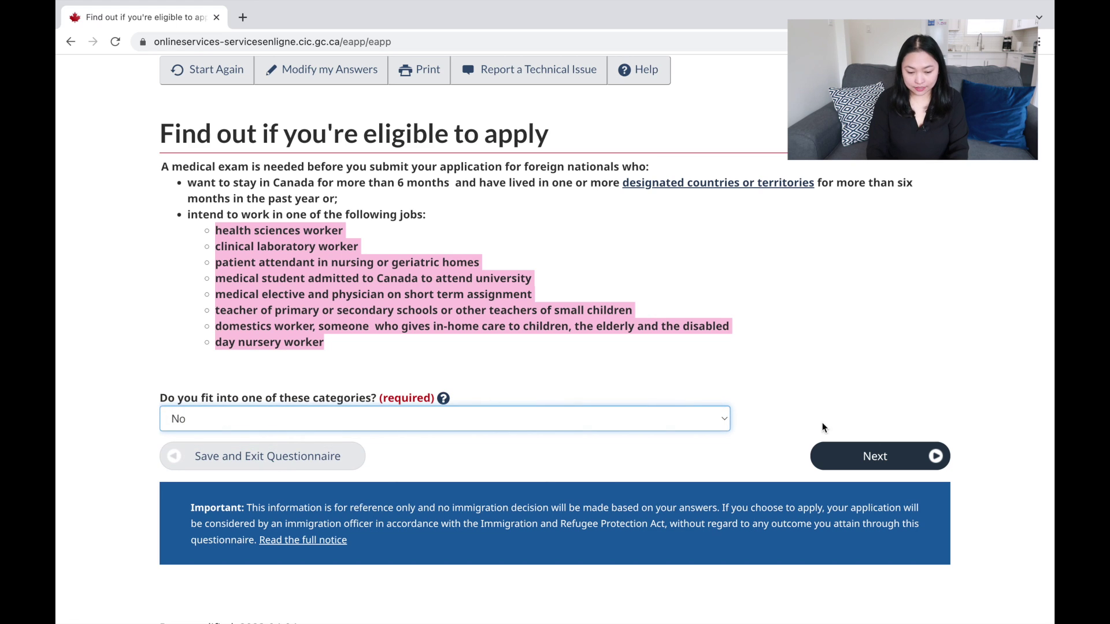
left_click(849, 463)
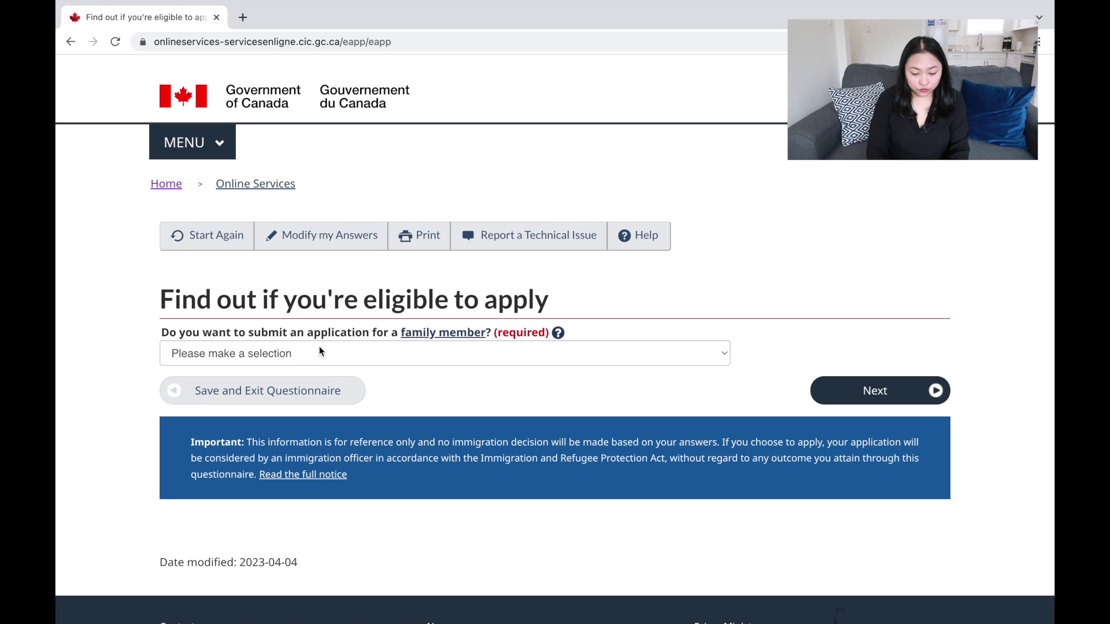
Answer Yes to submitting an application for a family member and proceed to the next question.
left_click(378, 352)
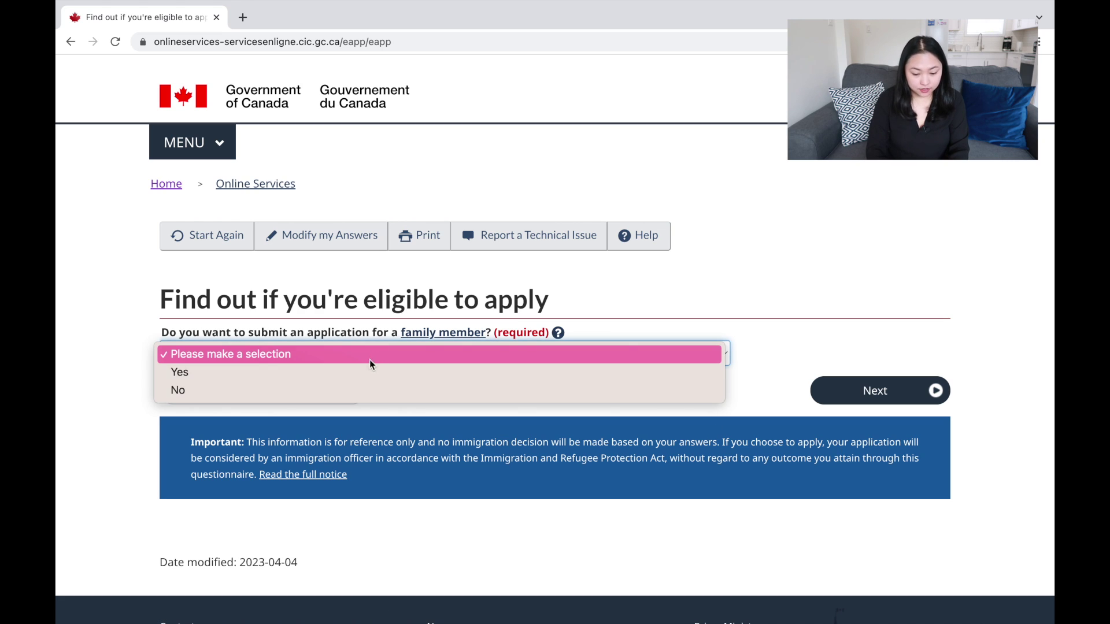
left_click(363, 375)
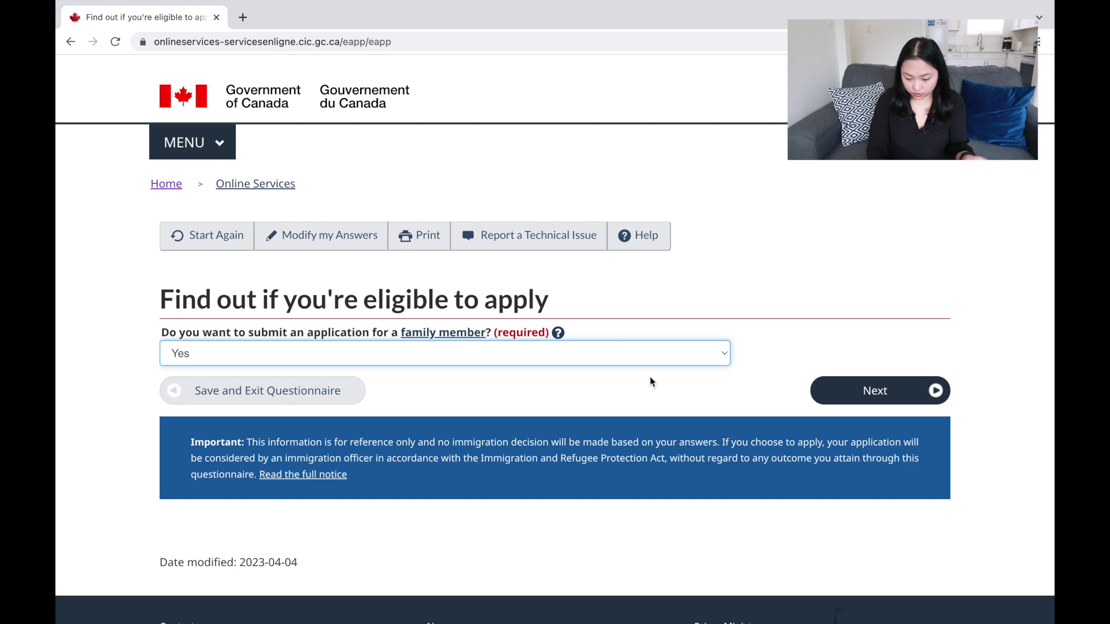
left_click(867, 402)
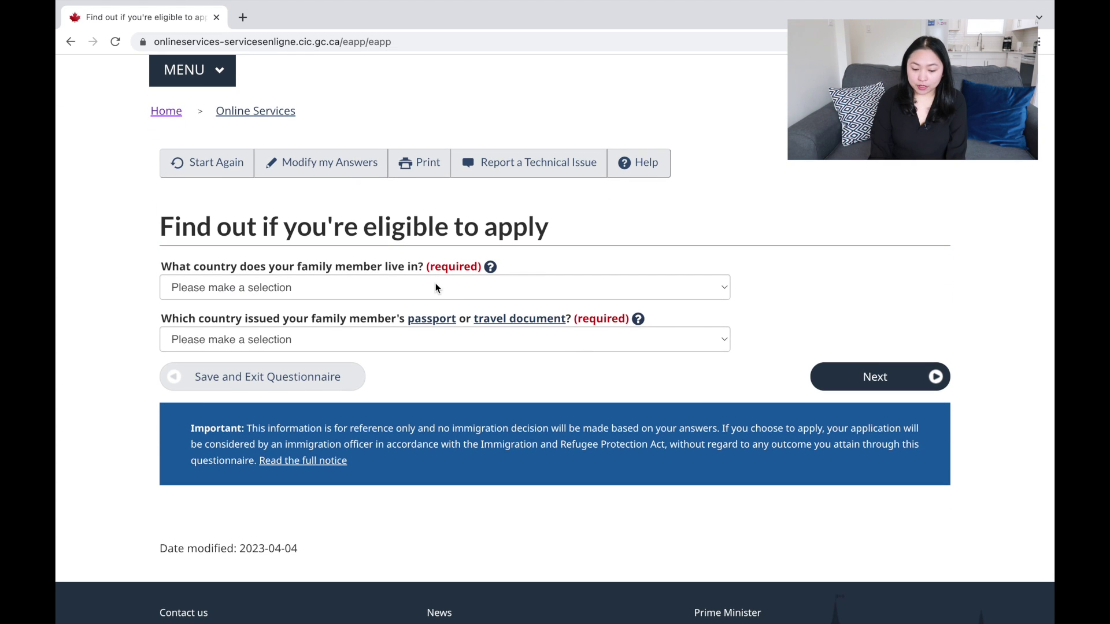
Set the country the family member lives in to Canada and open the help explanation for that question.
left_click(420, 287)
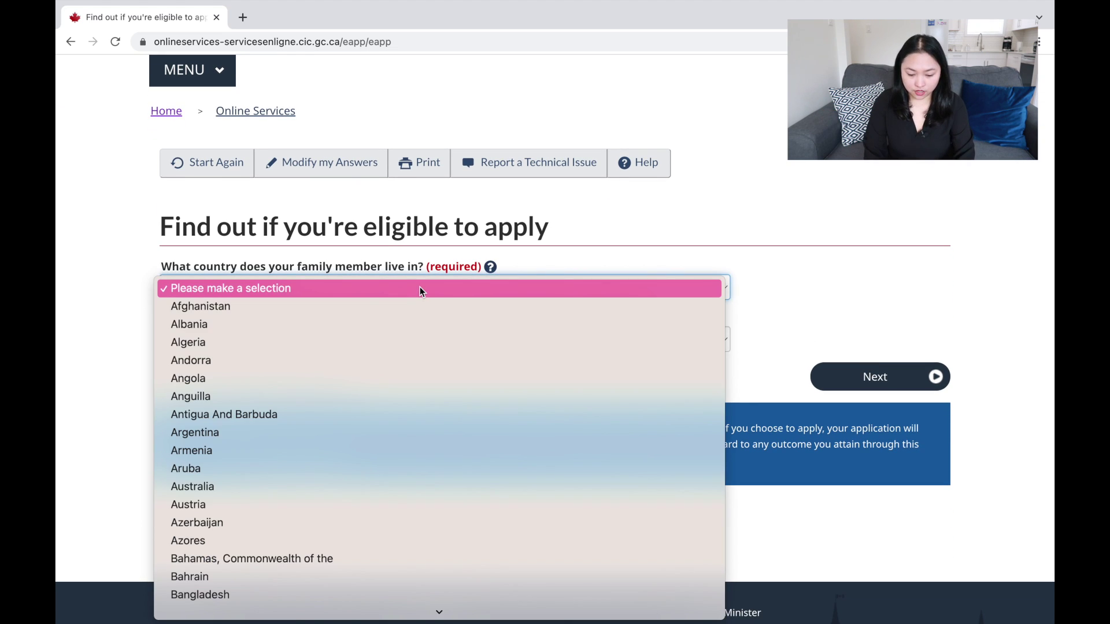
type("can")
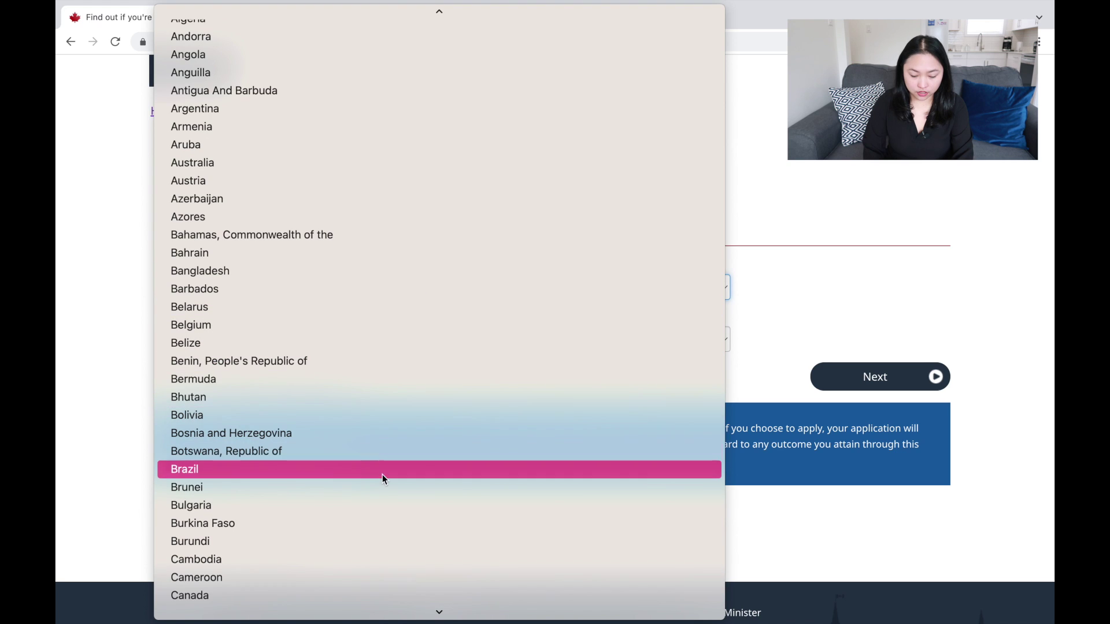
left_click(354, 596)
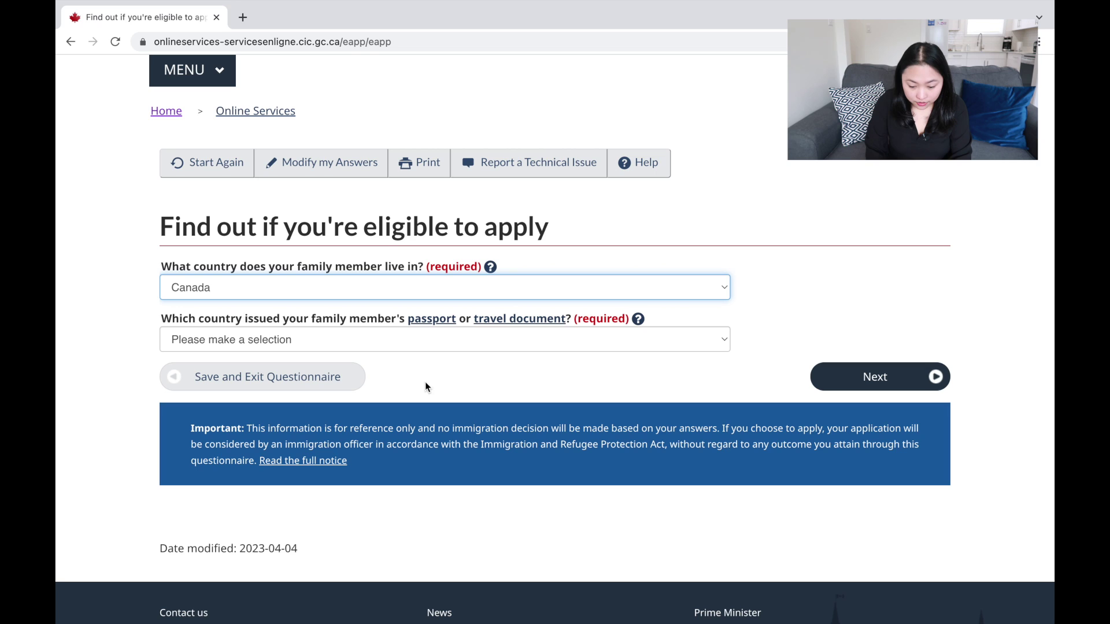
left_click(491, 267)
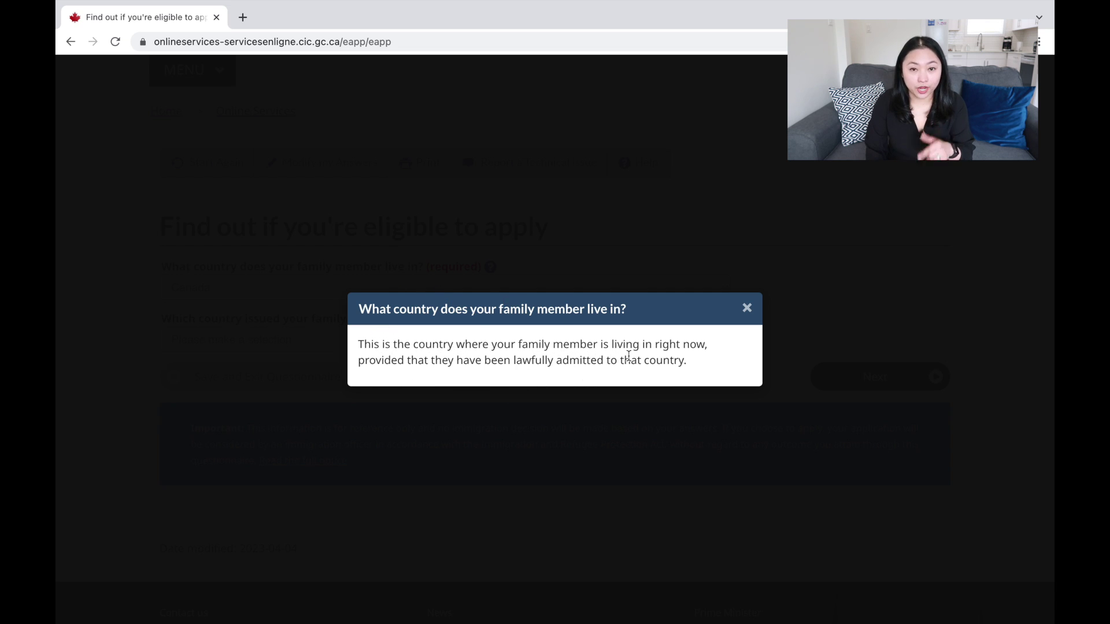
Close the help explanation, set the country that issued the family member's passport to PHL (Philippines), and proceed to the next question.
left_click(693, 435)
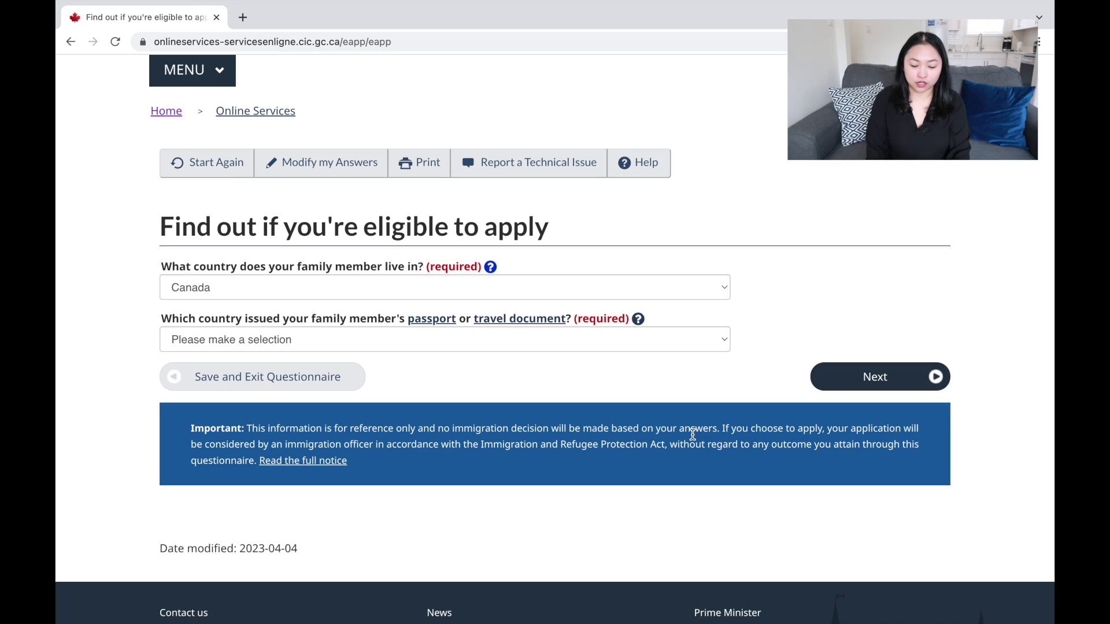
scroll(592, 287, "down", 1)
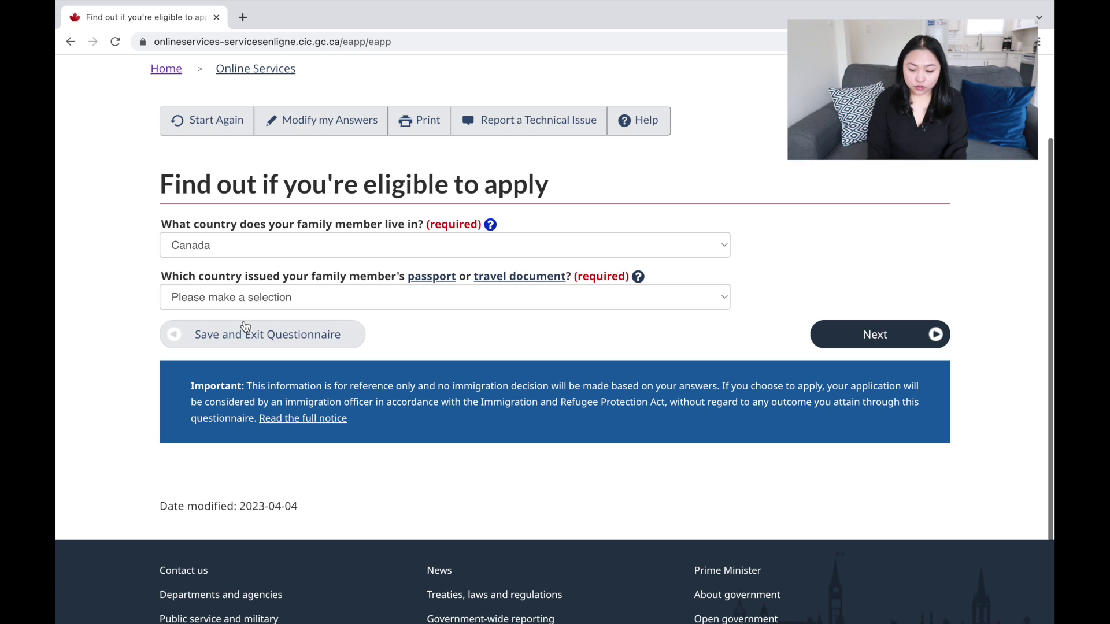
left_click(390, 301)
type("ph")
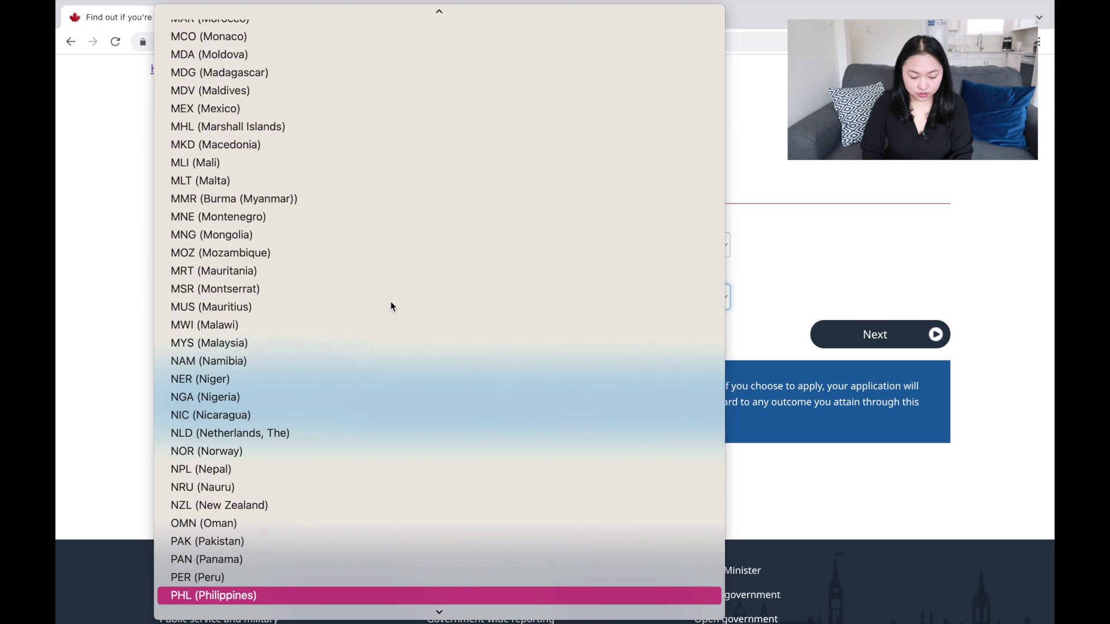
left_click(291, 593)
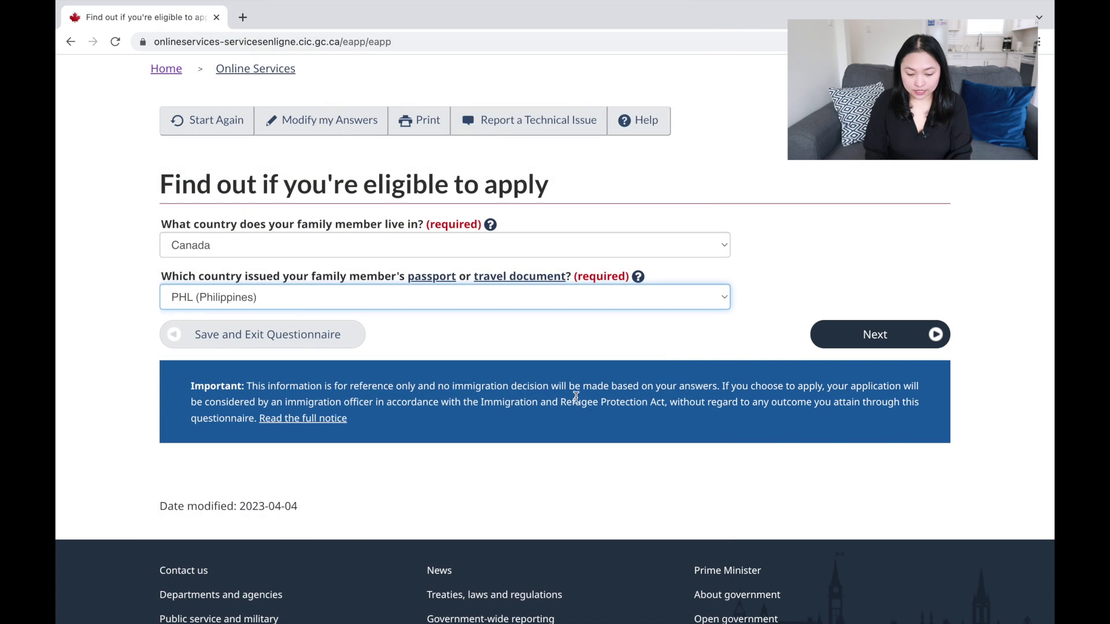
left_click(879, 339)
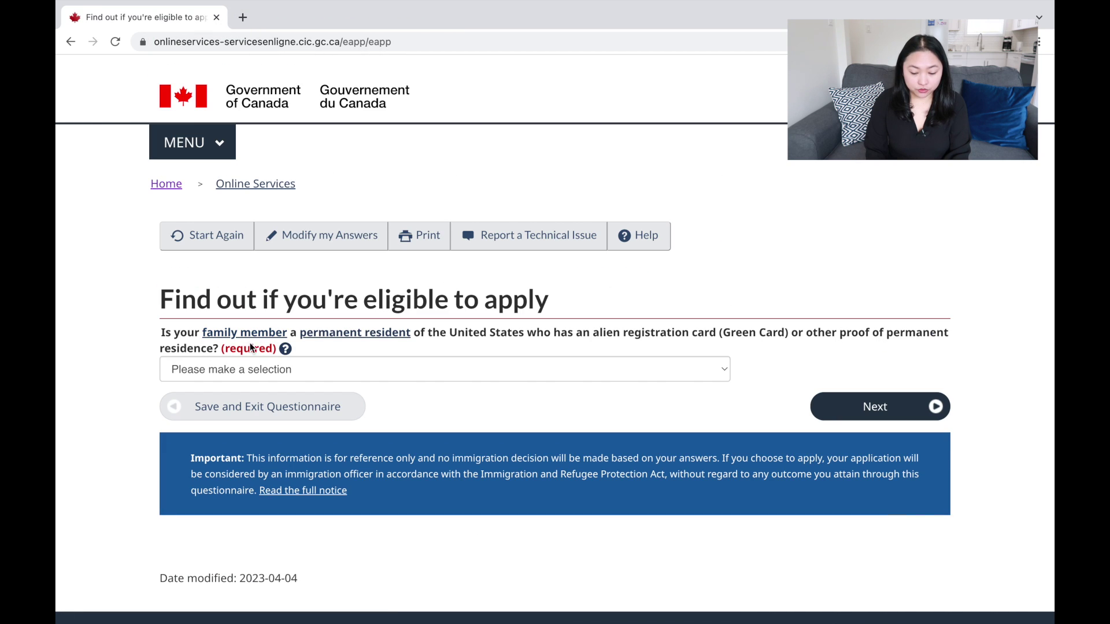
Answer No to the family member being a permanent resident of the United States and proceed to the next question.
left_click(412, 366)
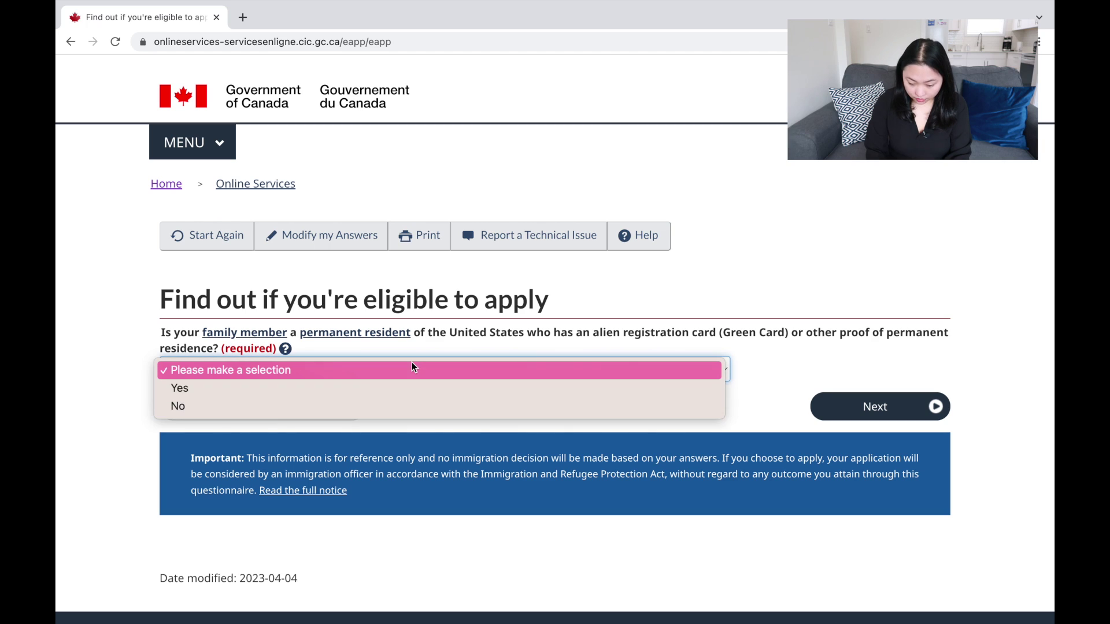
left_click(389, 406)
left_click(831, 416)
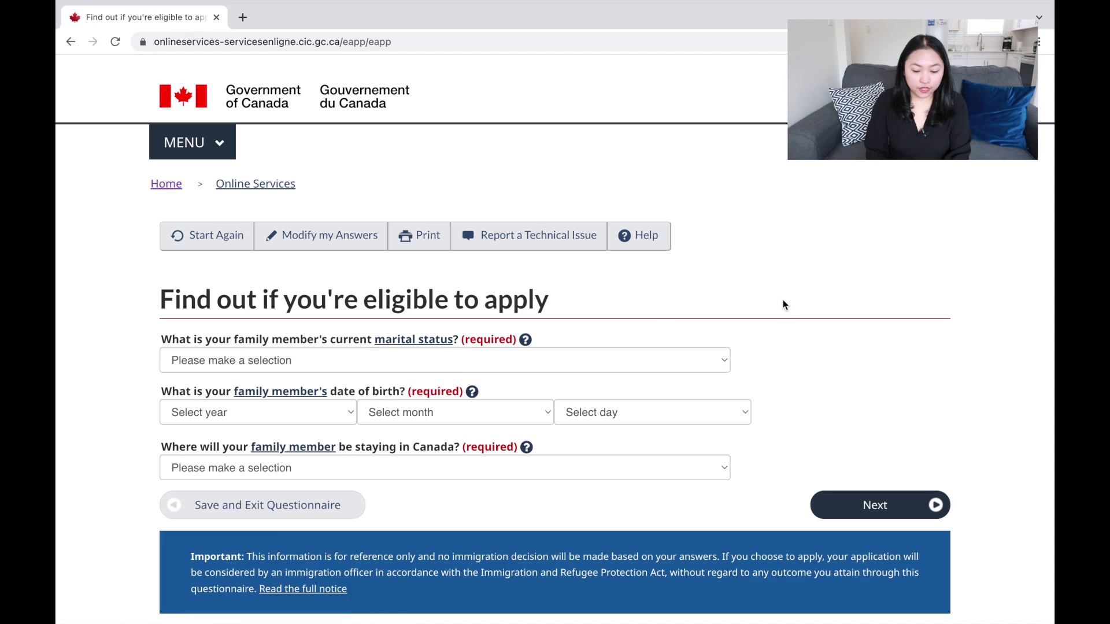
Set the family member's current marital status to Married.
scroll(783, 300, "down", 2)
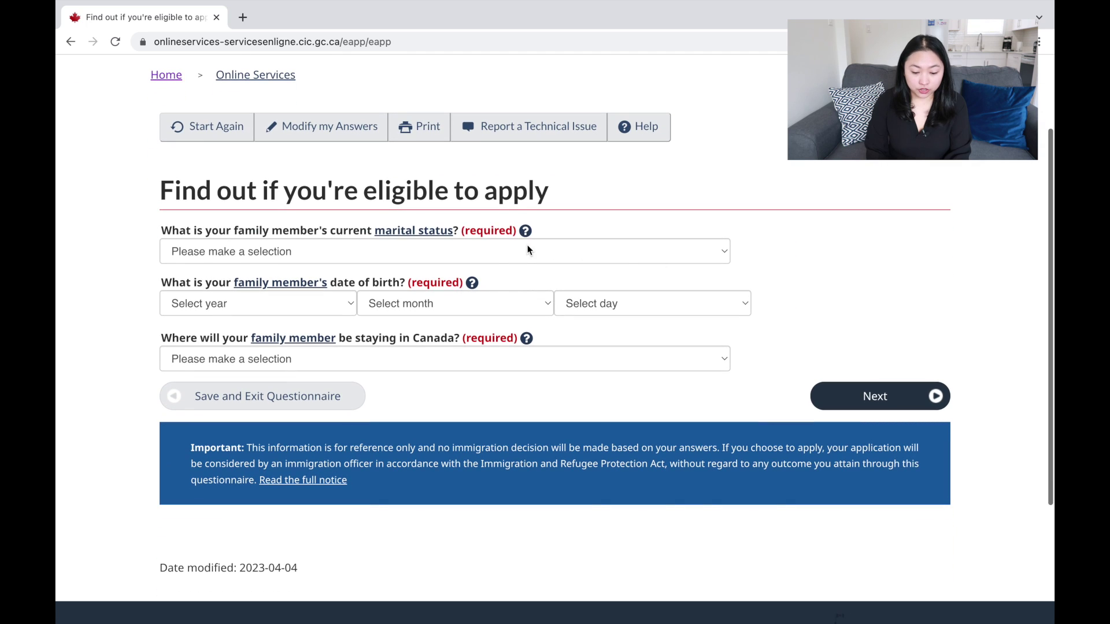
left_click(497, 256)
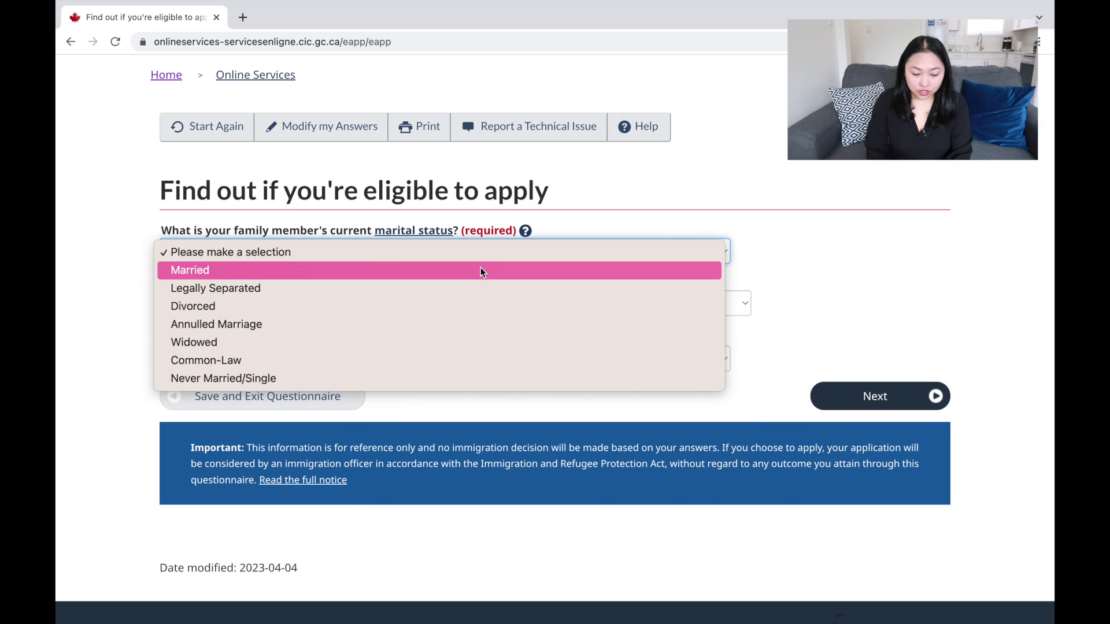
left_click(481, 270)
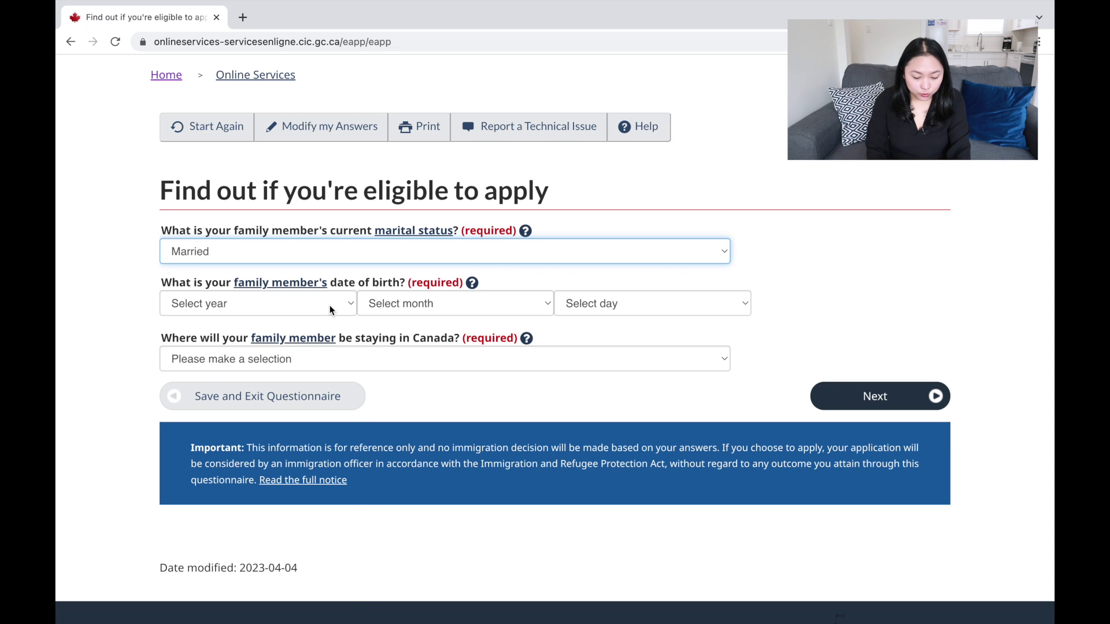
Fill in the year, month and day of the family member's date of birth.
left_click(330, 306)
scroll(324, 362, "down", 5)
scroll(323, 367, "down", 10)
scroll(324, 367, "up", 7)
scroll(324, 365, "down", 3)
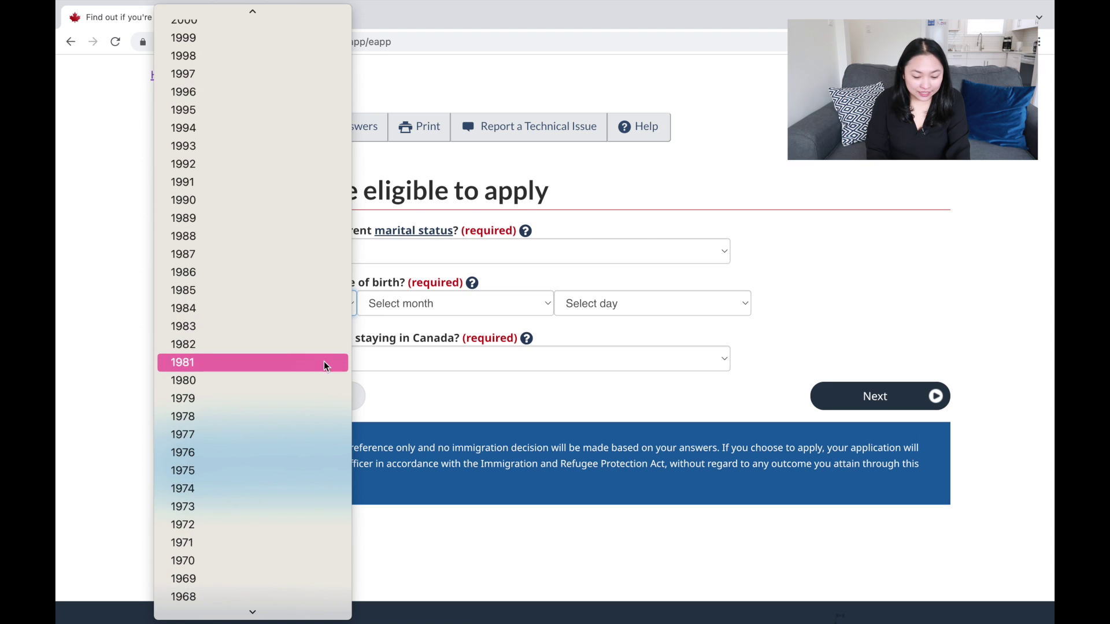
left_click(325, 365)
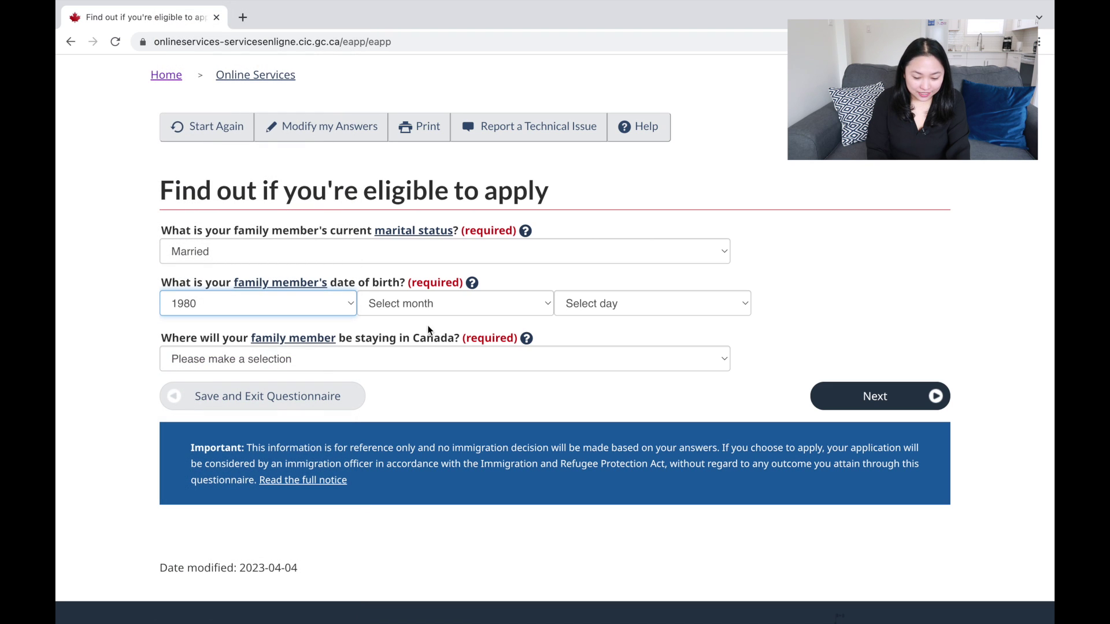
left_click(423, 308)
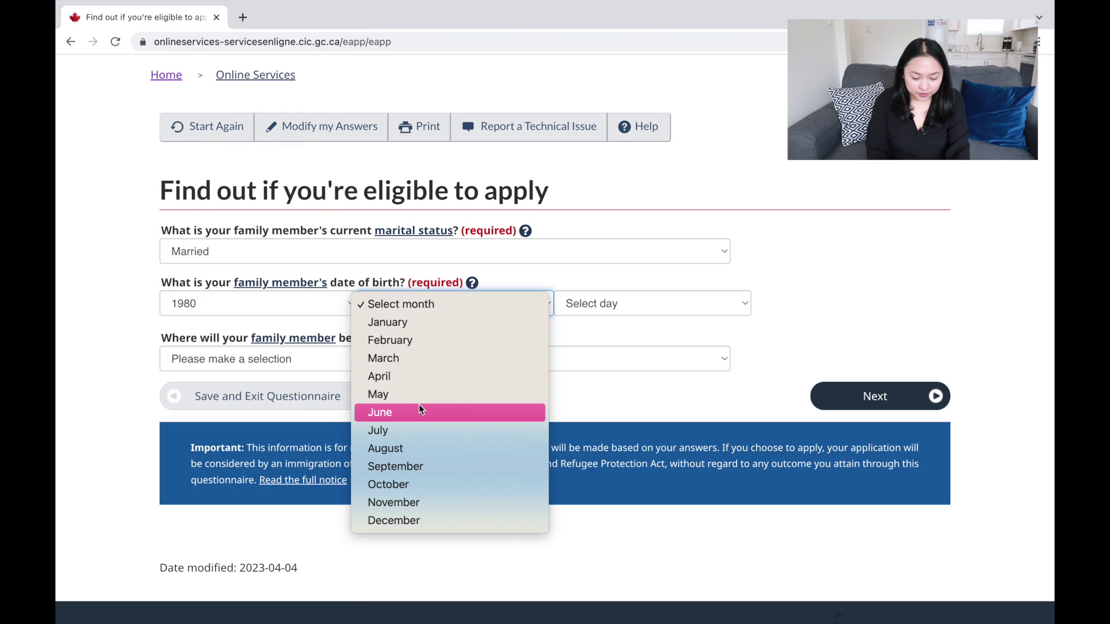
left_click(399, 519)
left_click(630, 312)
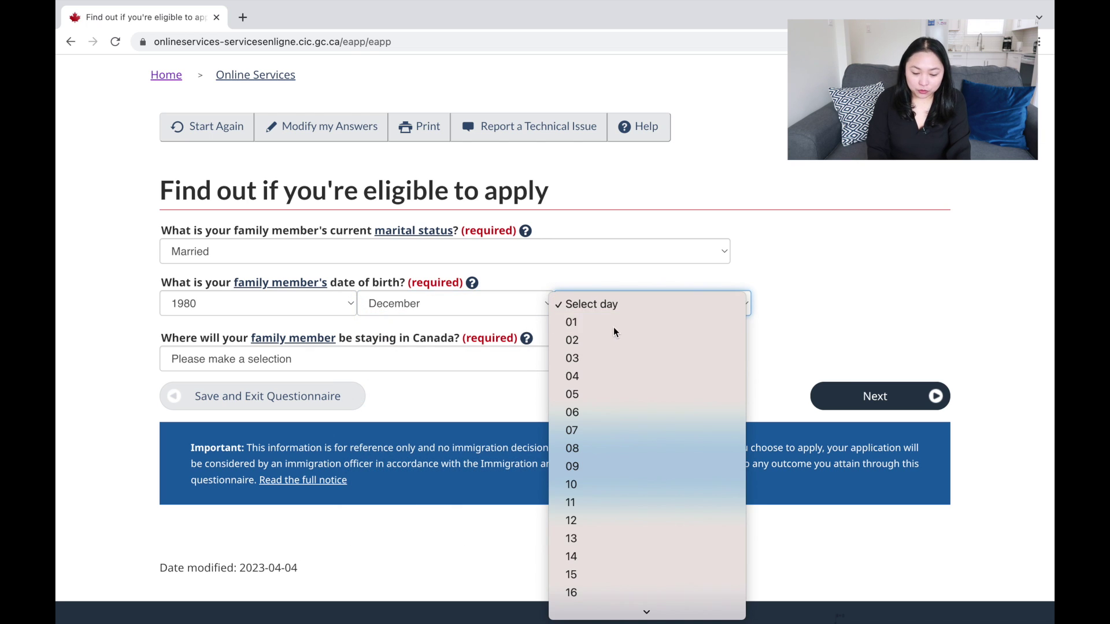
left_click(612, 326)
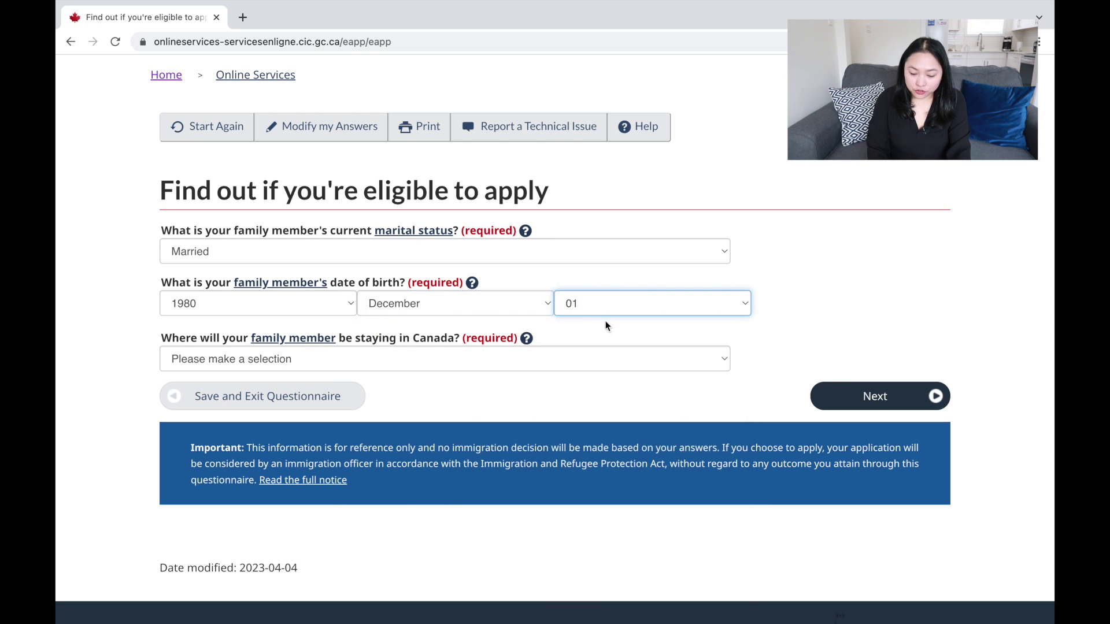
Set where the family member will be staying in Canada to British Columbia and proceed to the next question.
left_click(390, 368)
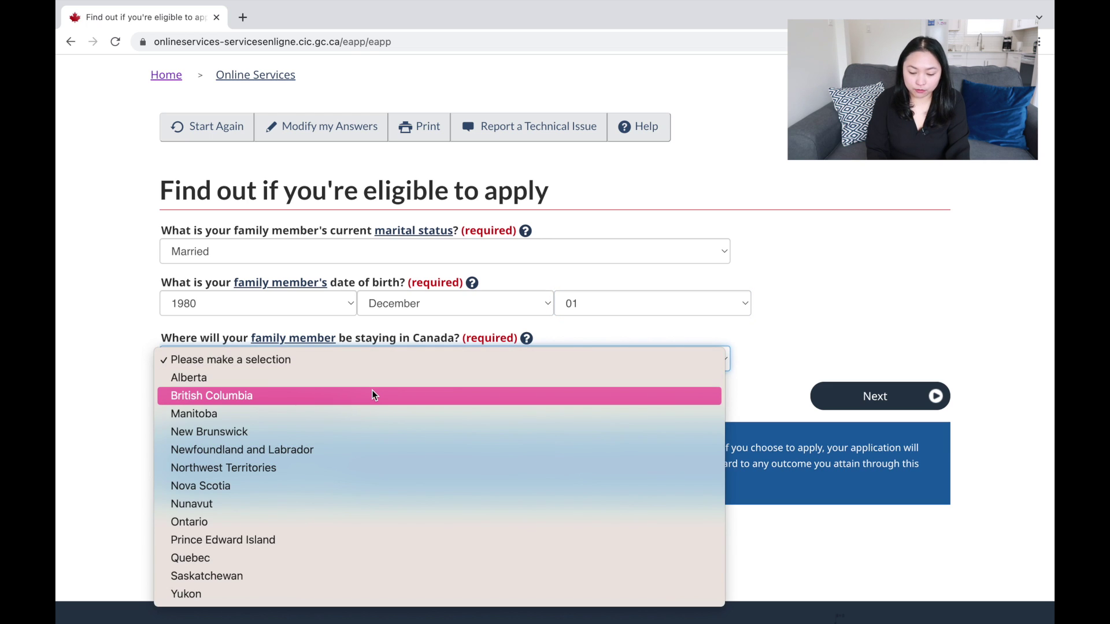
left_click(373, 395)
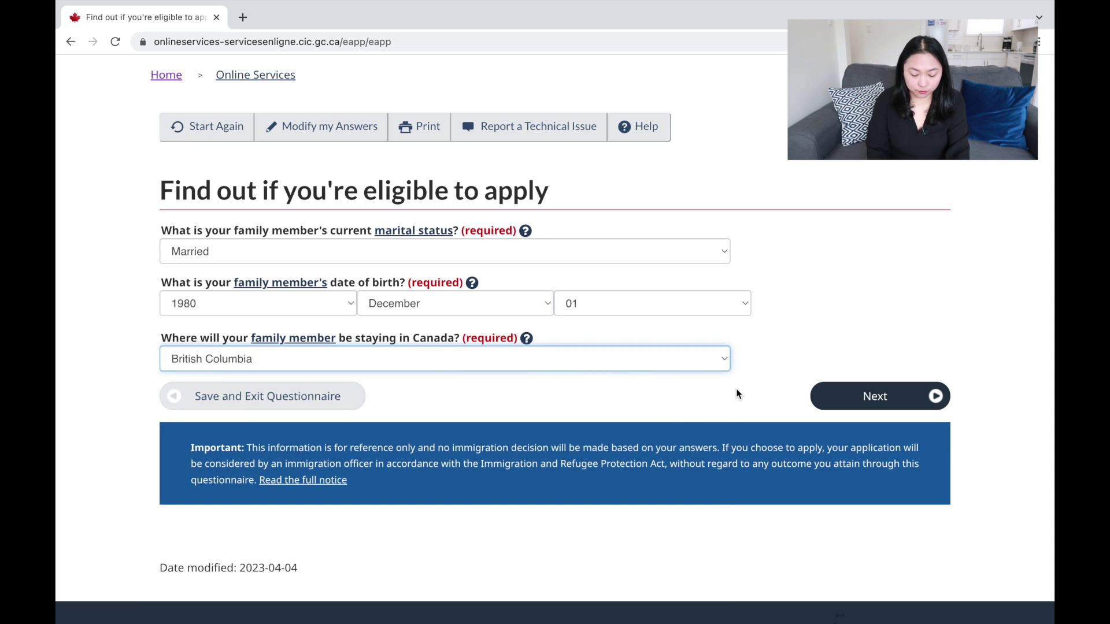
left_click(877, 401)
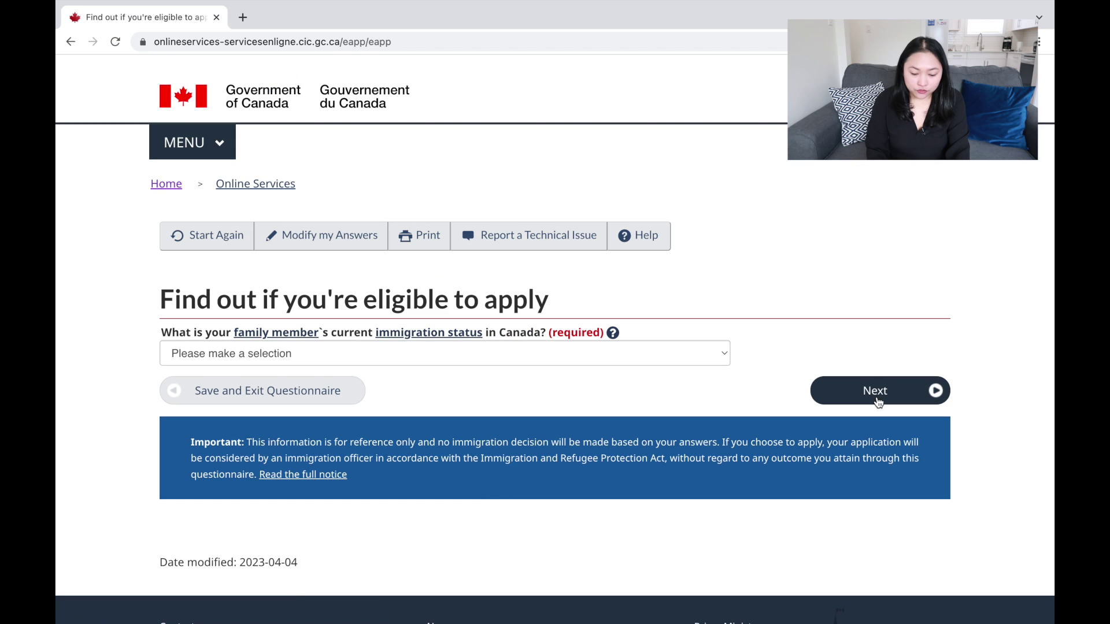
Set the family member's current immigration status to Worker and their purpose to applying for or extending an open work permit.
left_click(339, 358)
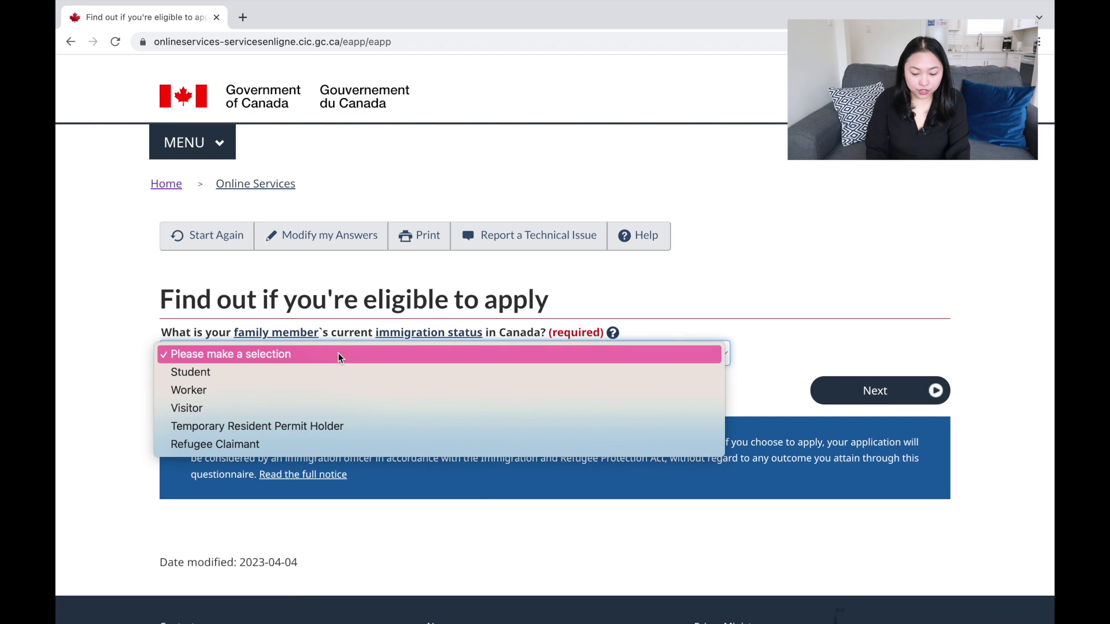
left_click(328, 391)
left_click(852, 389)
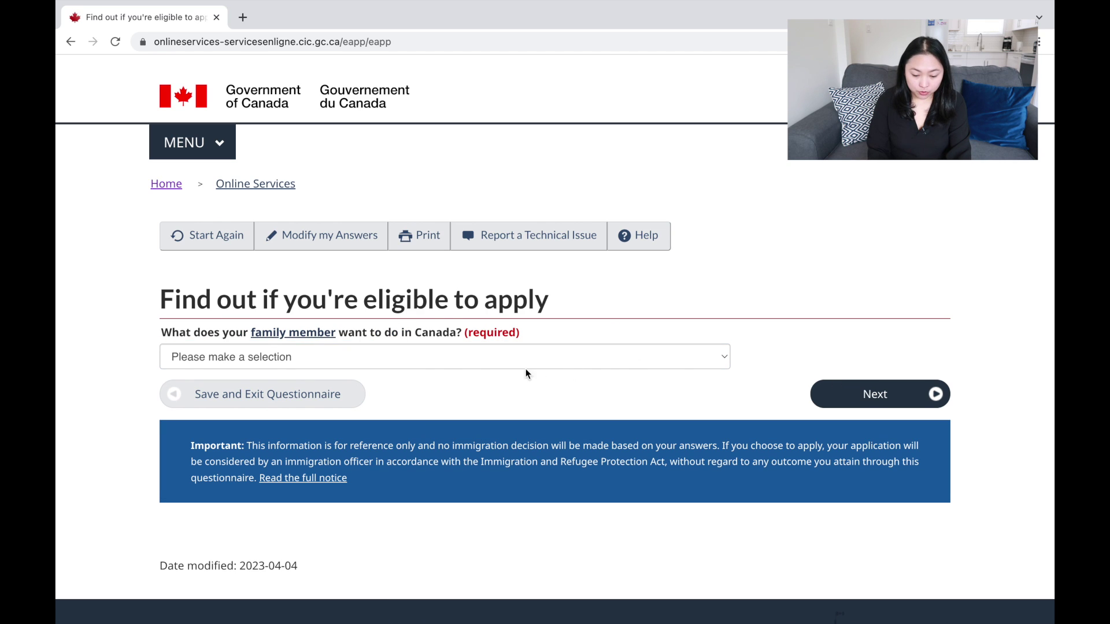
left_click(428, 359)
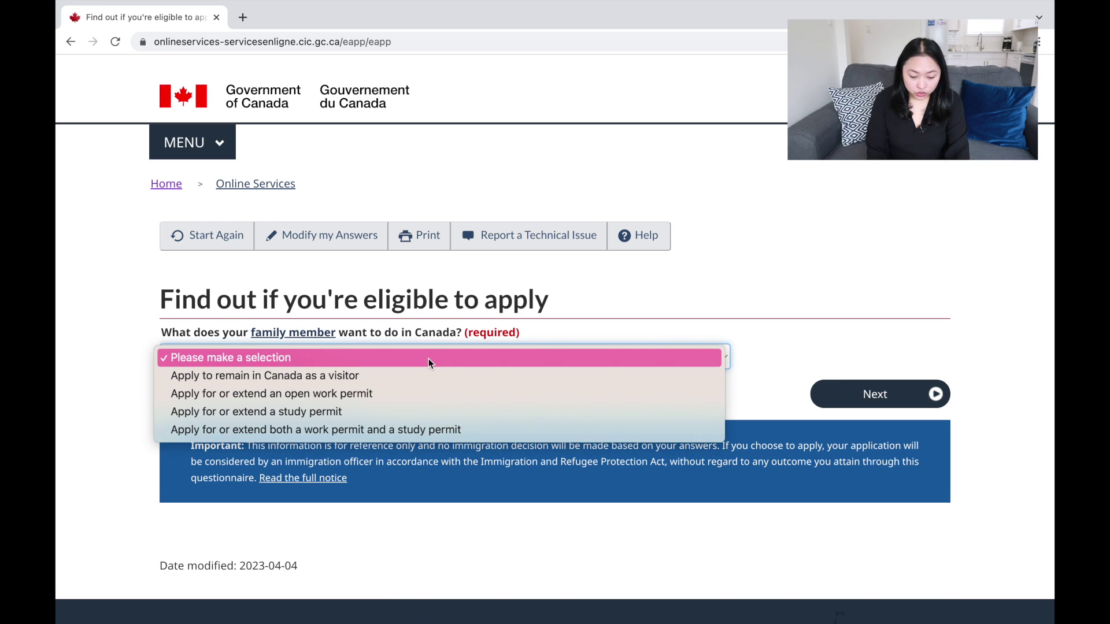
left_click(381, 395)
left_click(902, 389)
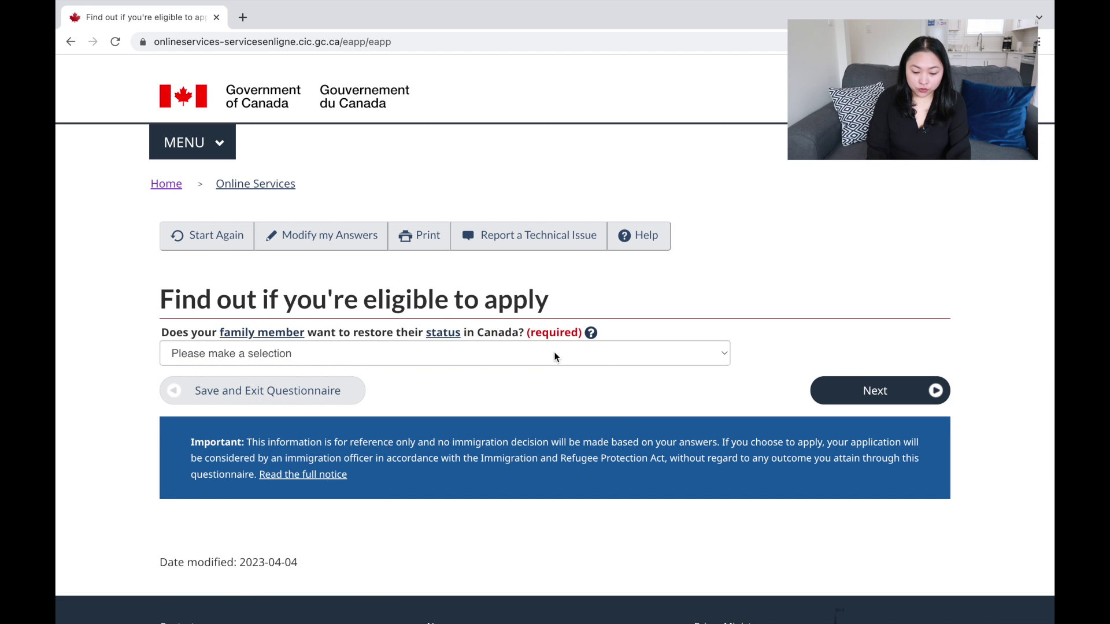
Answer No to the family member restoring their status in Canada, review that question's help explanation, and proceed.
left_click(378, 359)
left_click(461, 384)
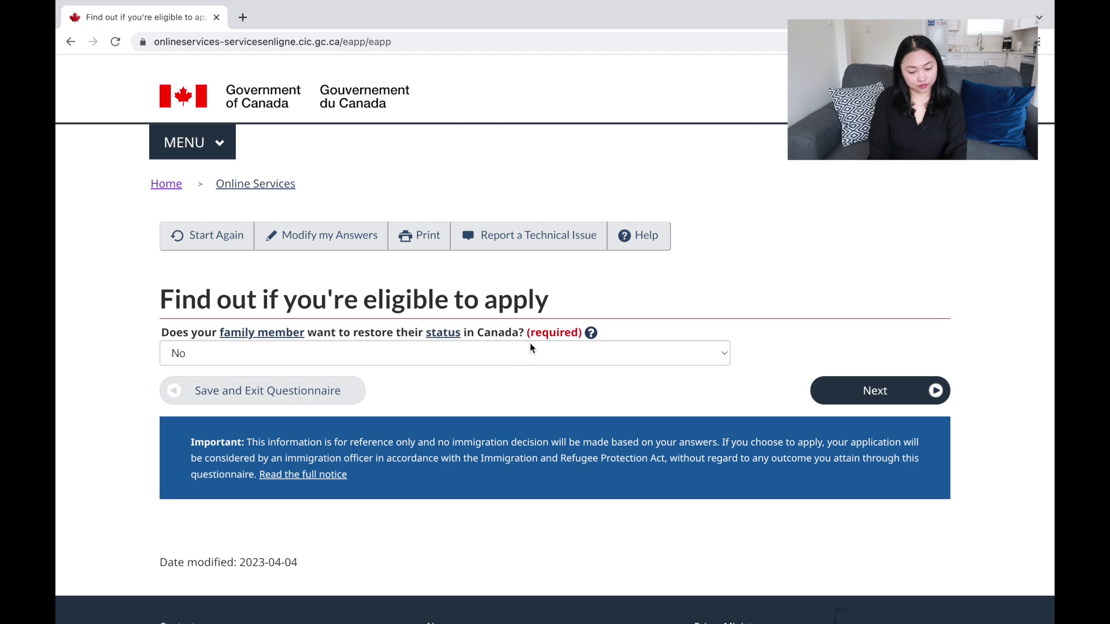
left_click(589, 333)
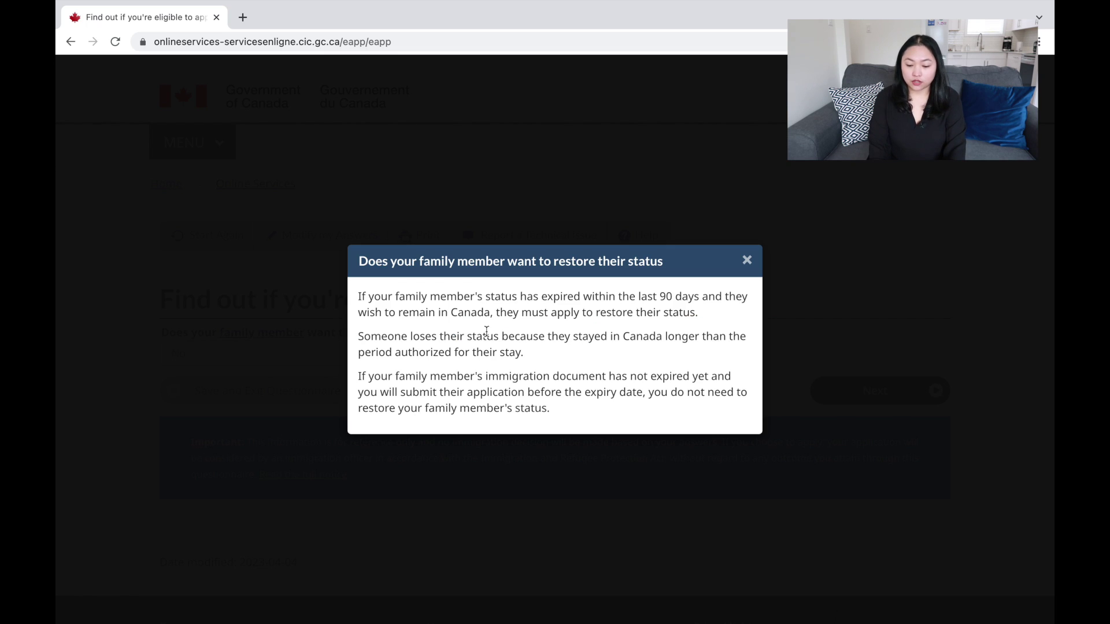
left_click(607, 522)
left_click(856, 398)
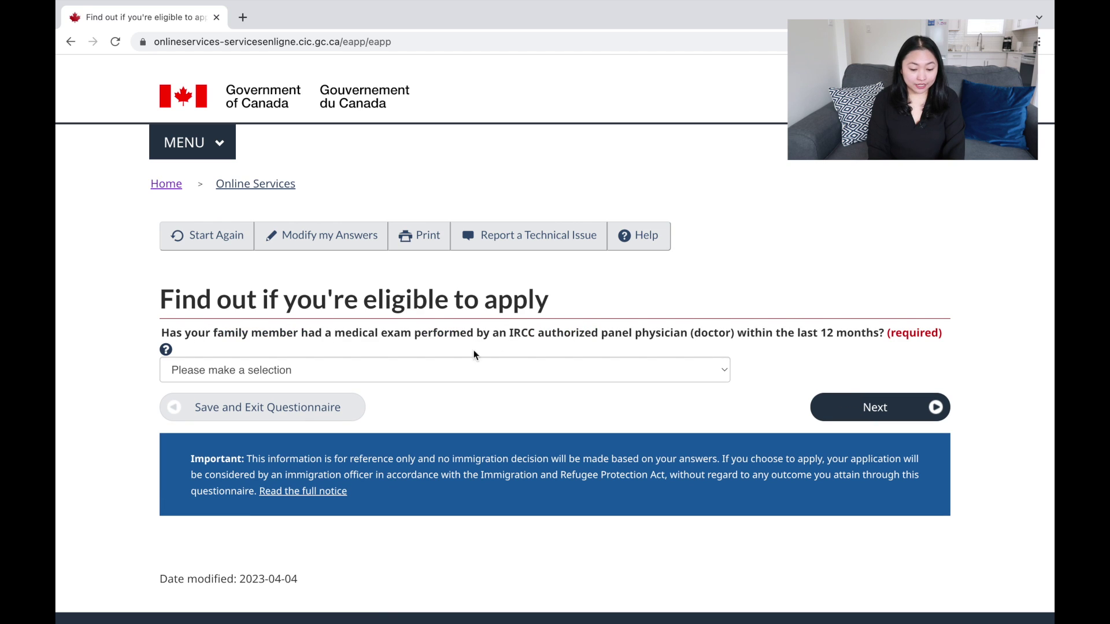
Answer No to the family member's medical exam within the last 12 months and No to fitting one of the categories that need one.
left_click(367, 369)
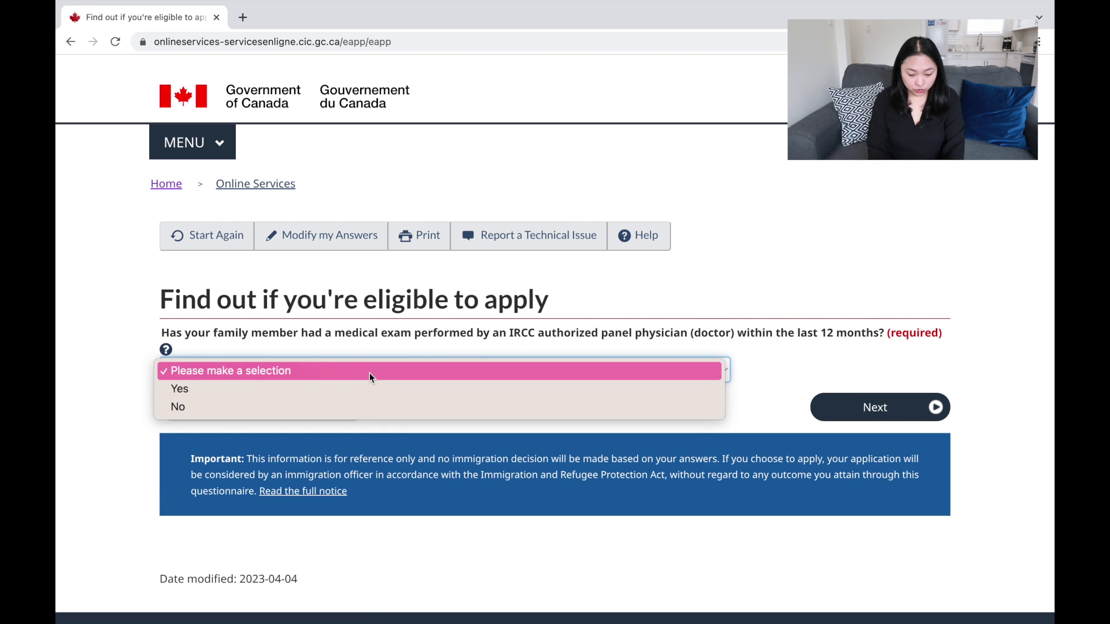
left_click(351, 411)
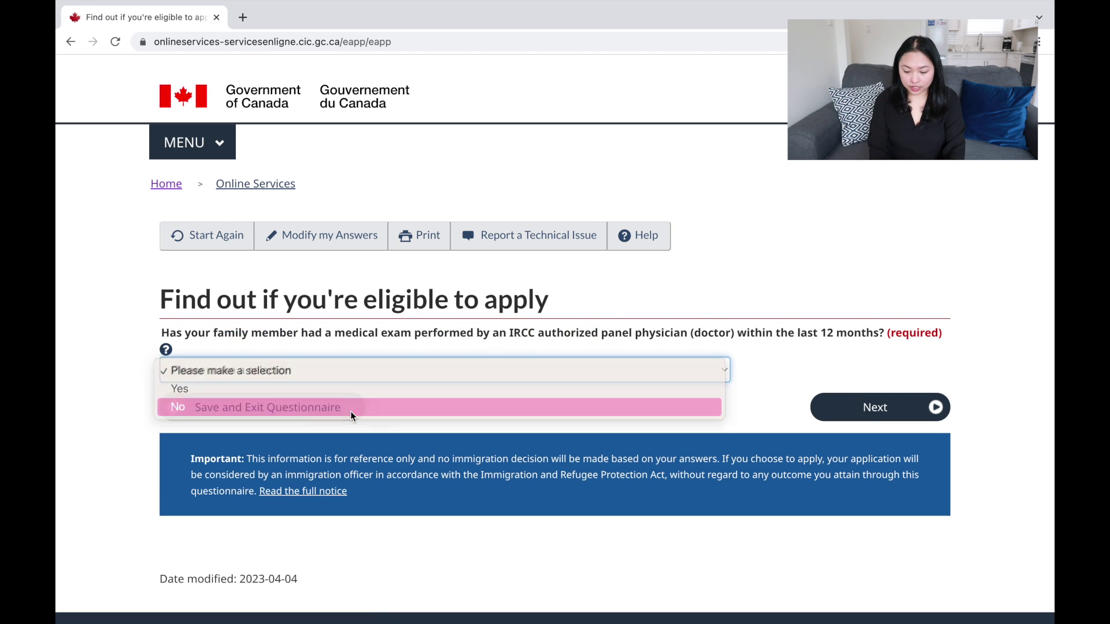
left_click(851, 417)
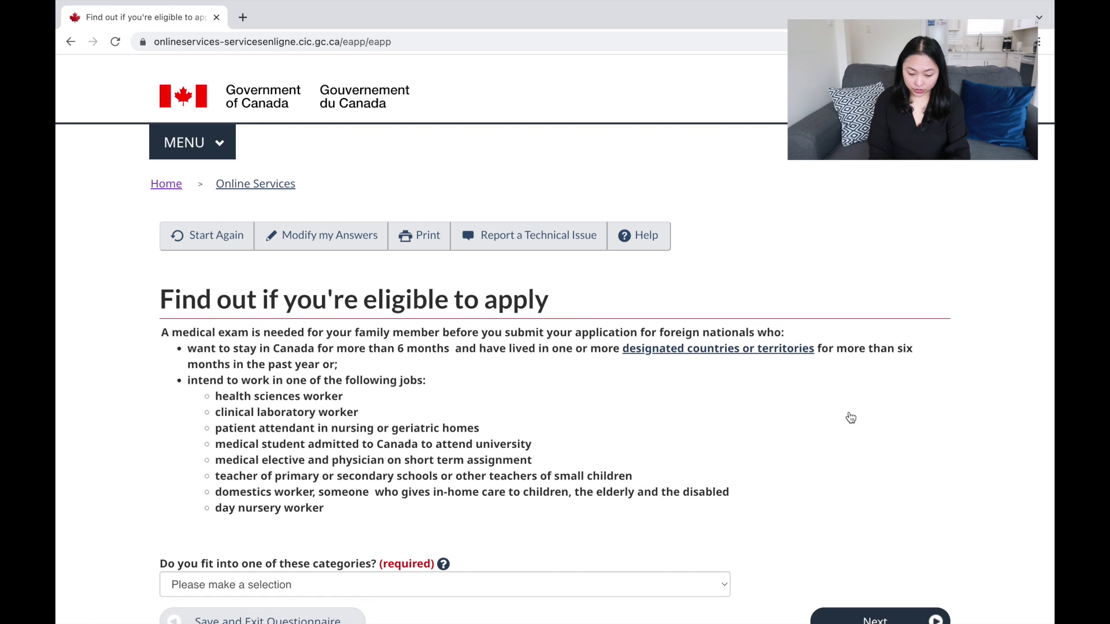
scroll(851, 417, "down", 3)
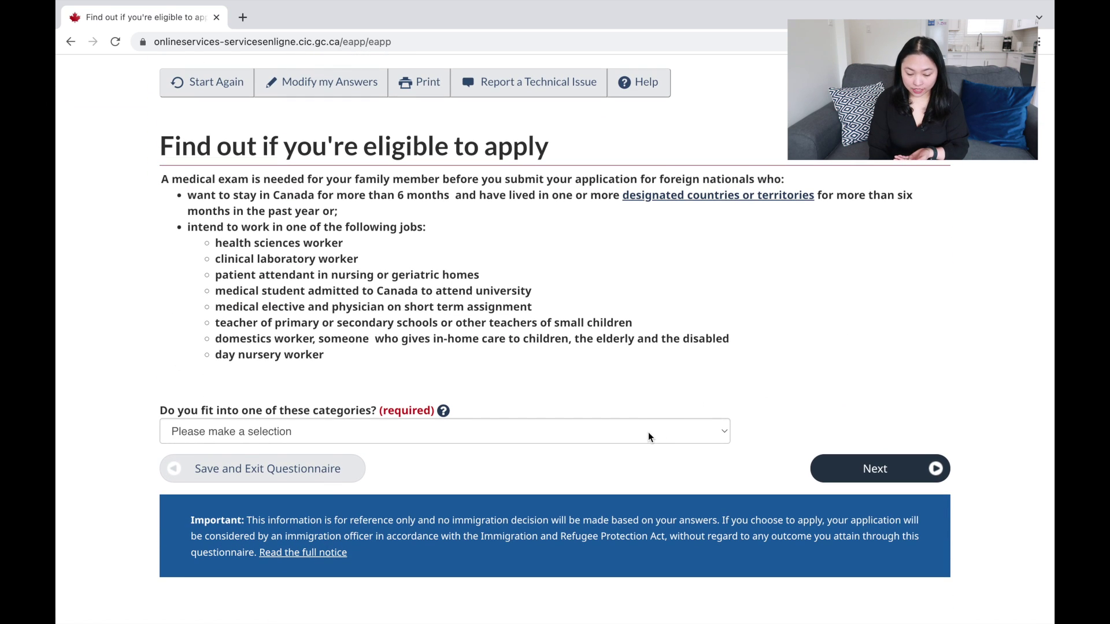
left_click(647, 434)
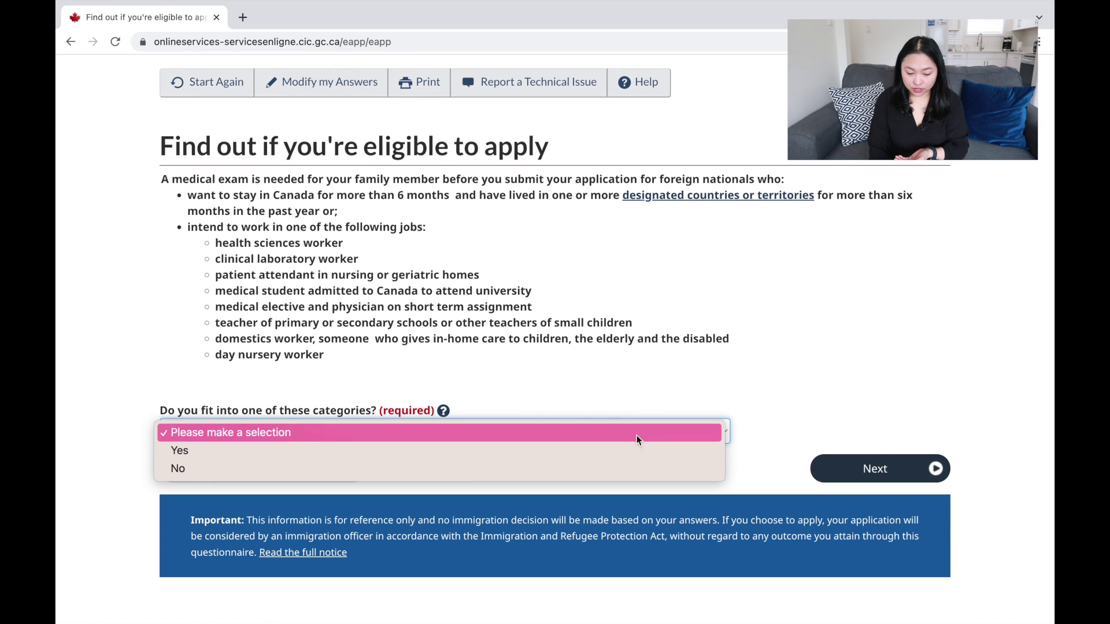
left_click(565, 471)
left_click(879, 470)
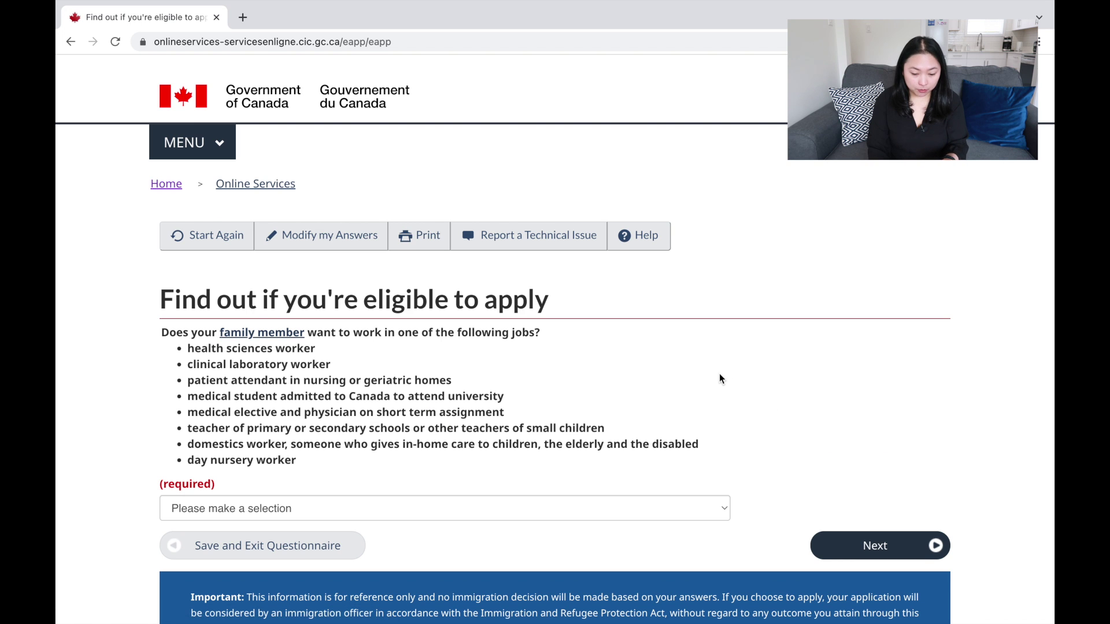
Answer No to the family member wanting to work in one of the listed health, teaching or care jobs and proceed.
scroll(720, 373, "down", 2)
scroll(720, 373, "down", 1)
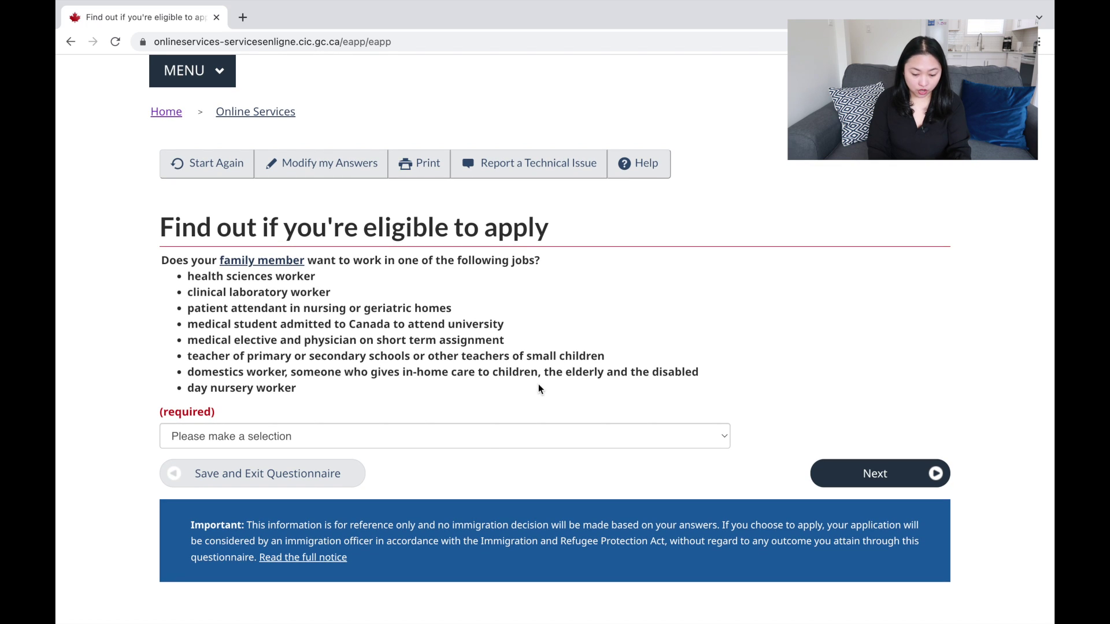
left_click(477, 436)
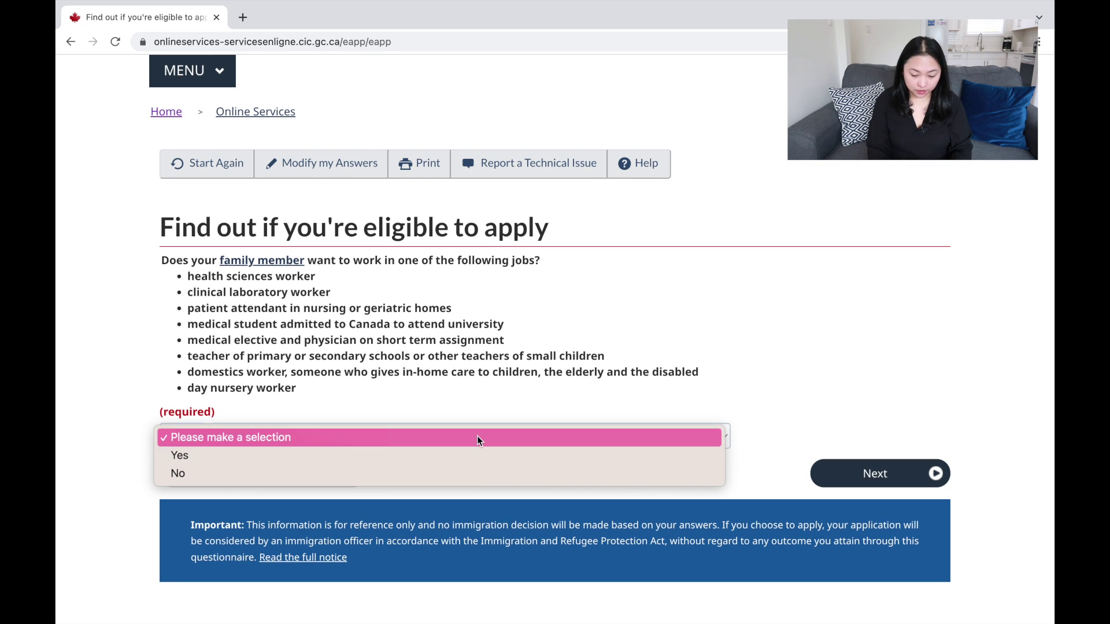
left_click(452, 473)
left_click(854, 476)
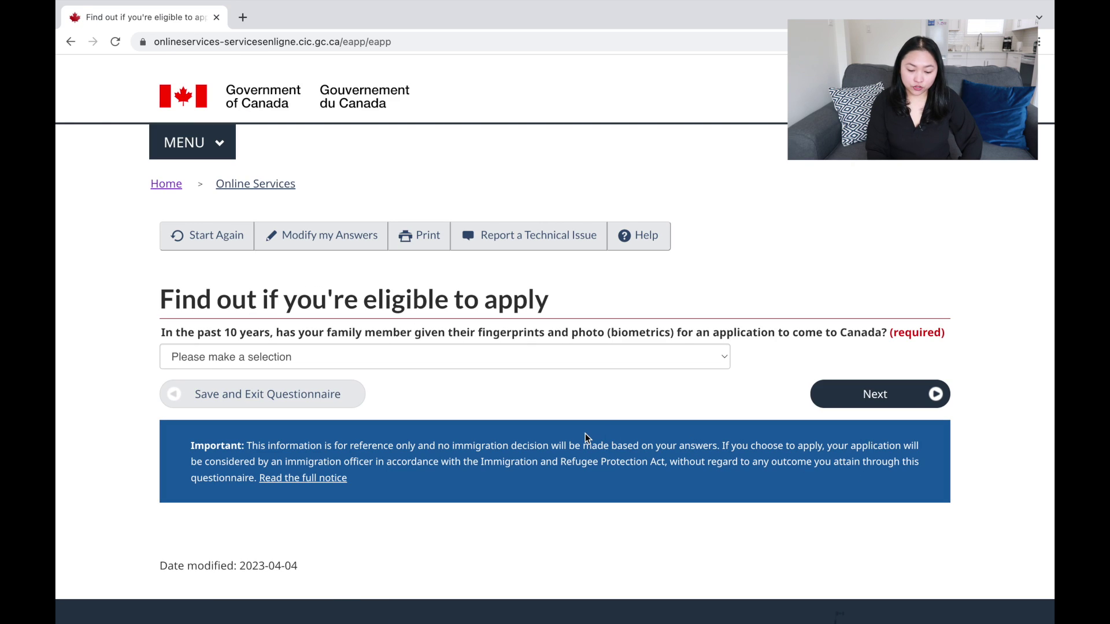
Answer Yes to the family member's biometrics in the past 10 years and Yes to paying their application fees, and proceed.
left_click(435, 356)
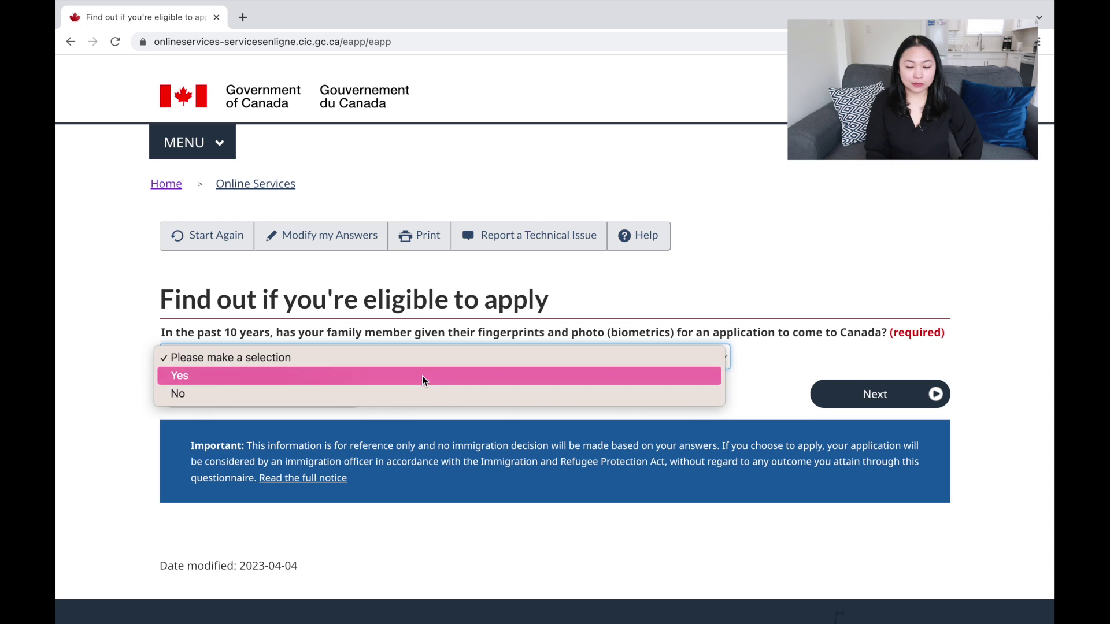
left_click(425, 376)
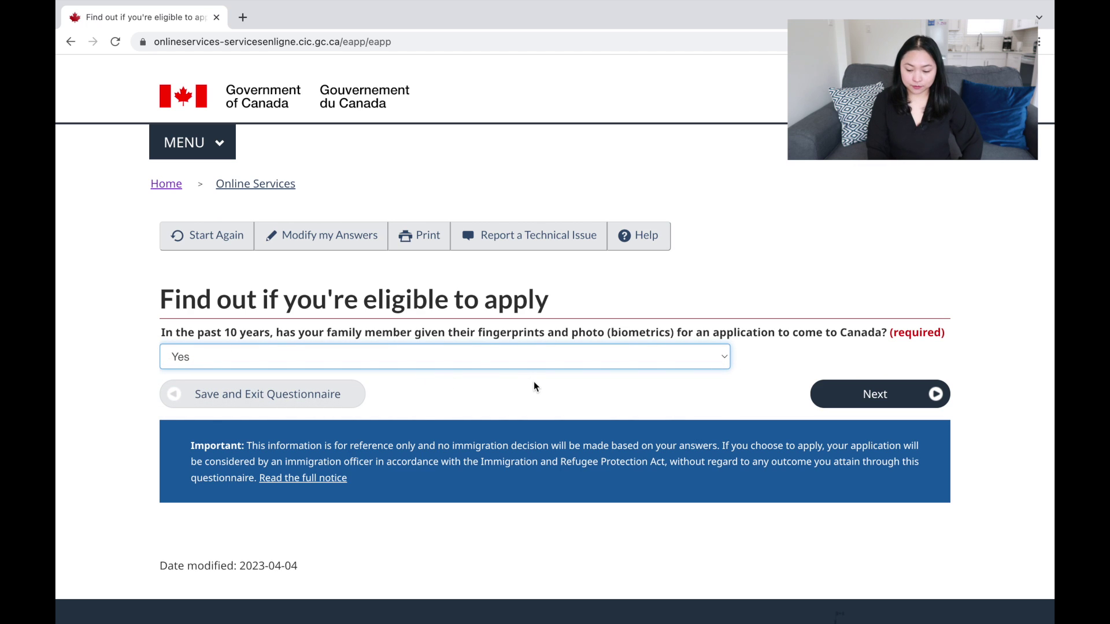
left_click(851, 399)
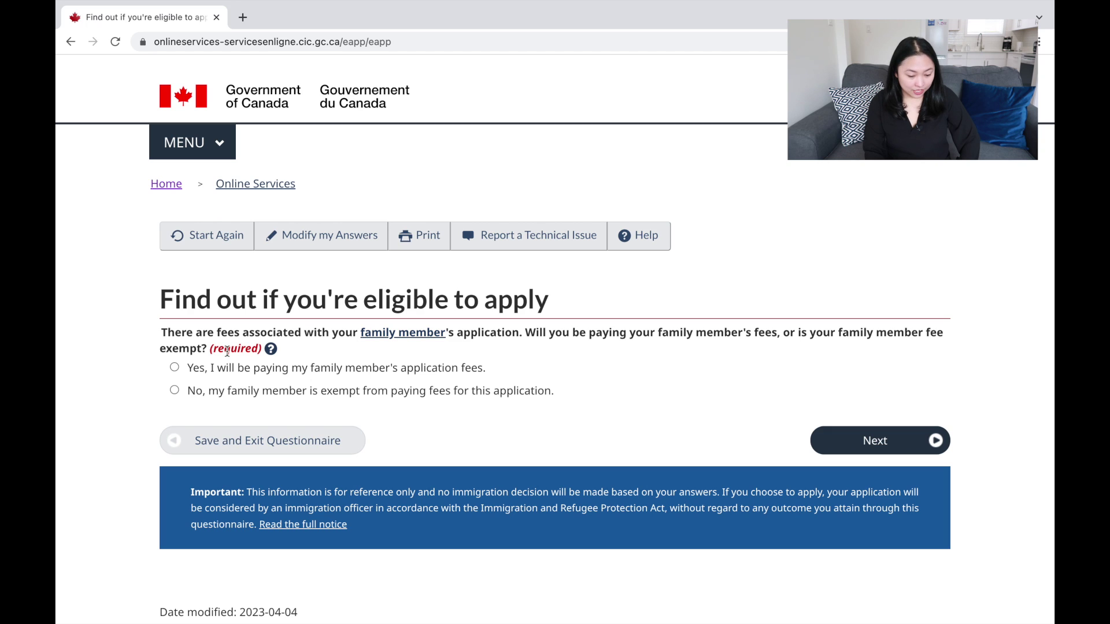
left_click(176, 368)
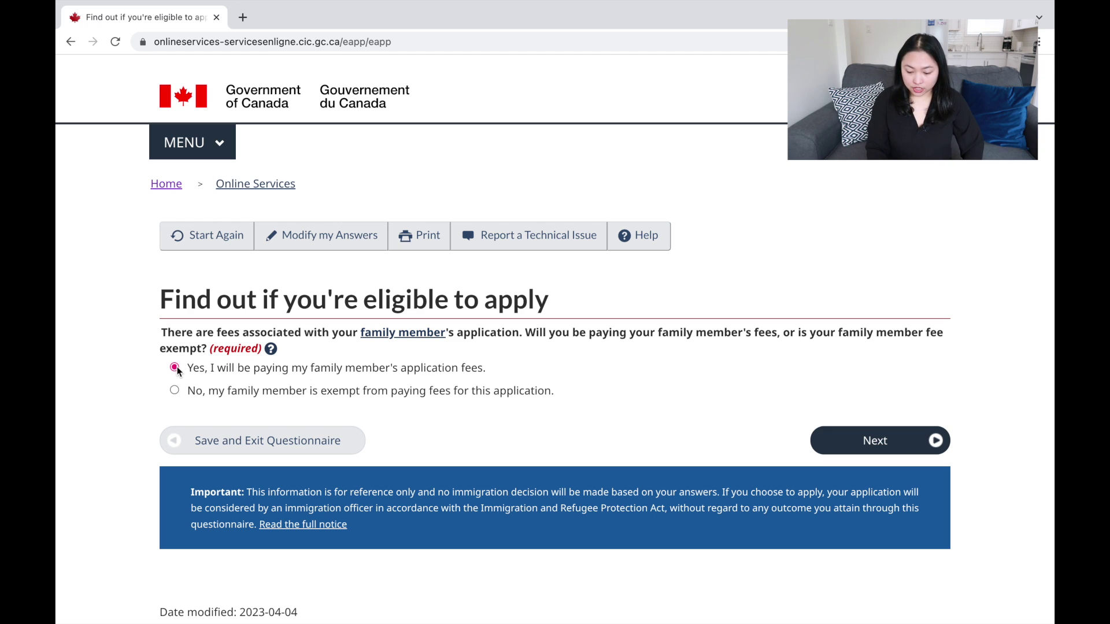
left_click(851, 442)
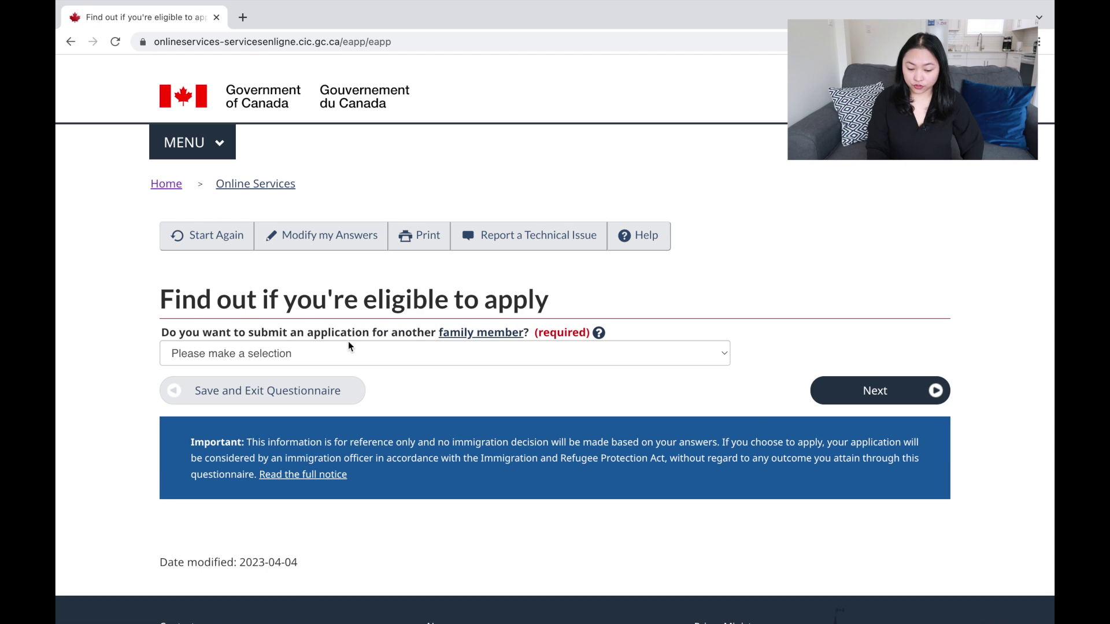
Answer No to submitting an application for another family member and keep No for giving someone access to the application.
left_click(424, 357)
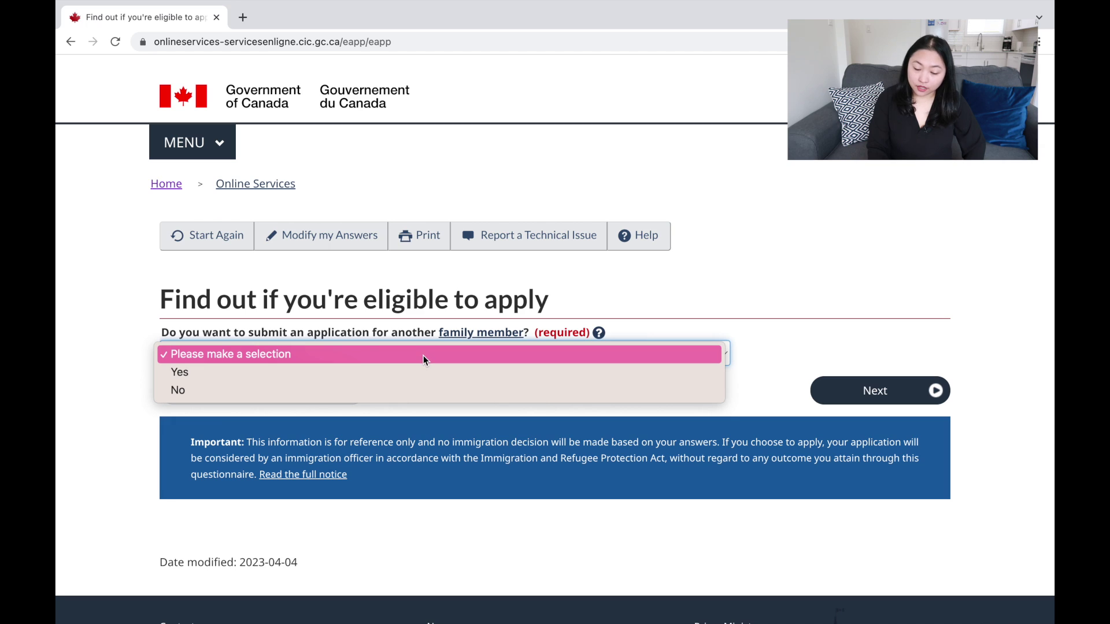
left_click(413, 388)
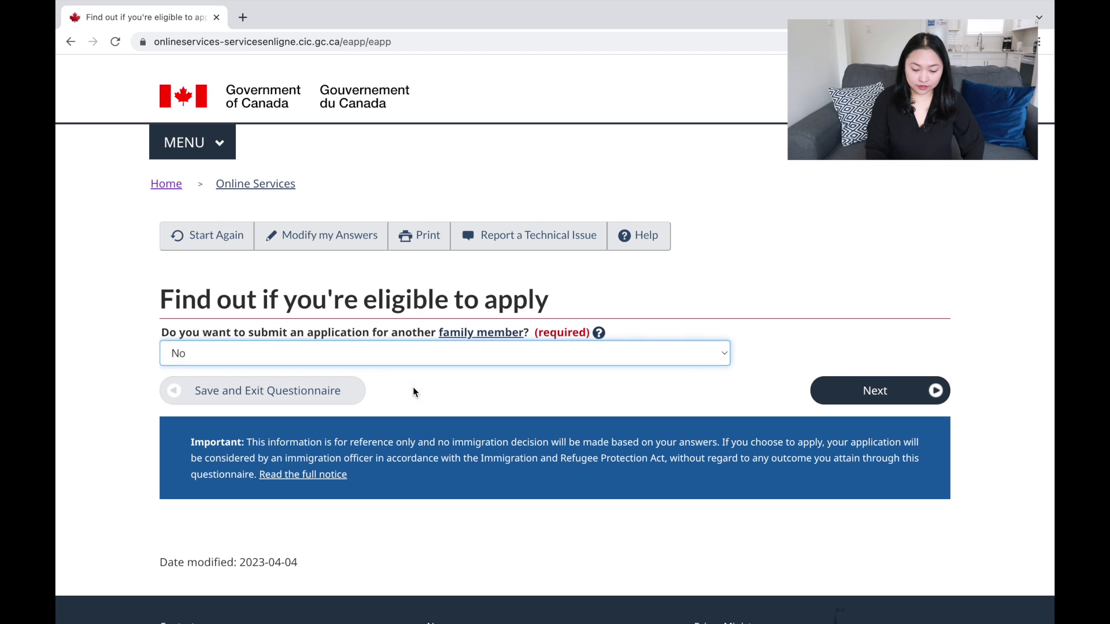
left_click(844, 399)
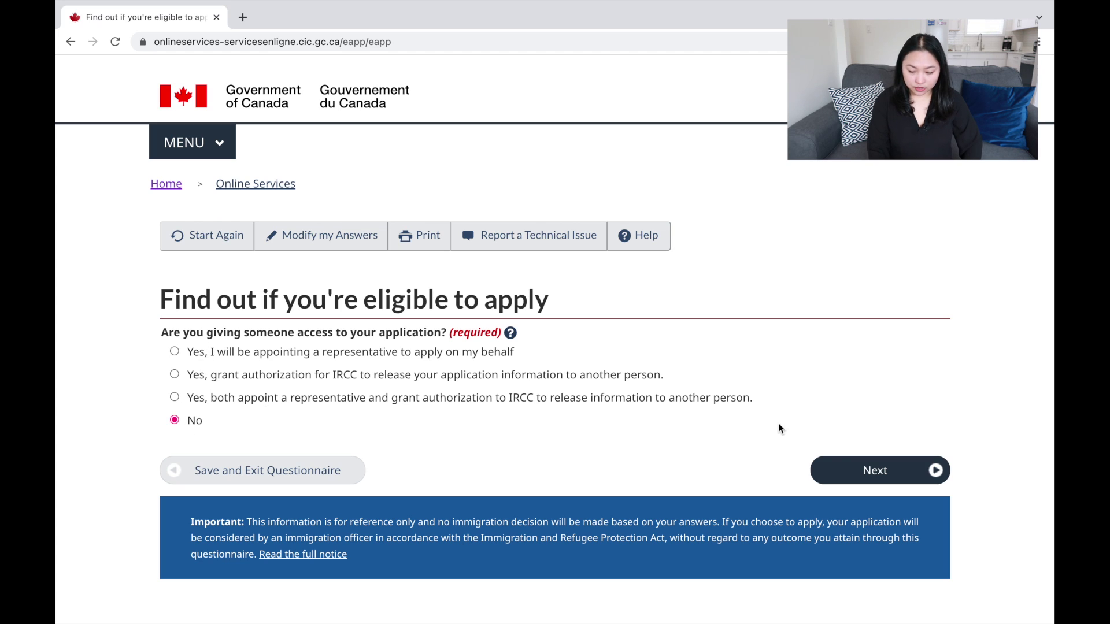
left_click(847, 474)
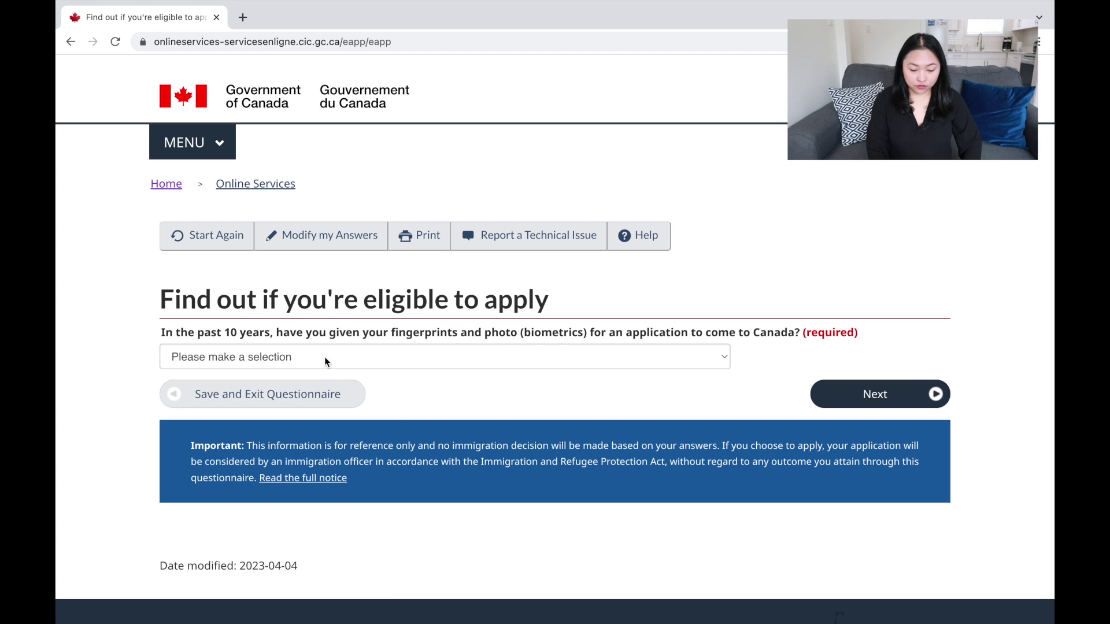
Answer Yes to the applicant's own biometrics in the past 10 years and Yes to paying the applicant's own fees, and proceed.
left_click(325, 356)
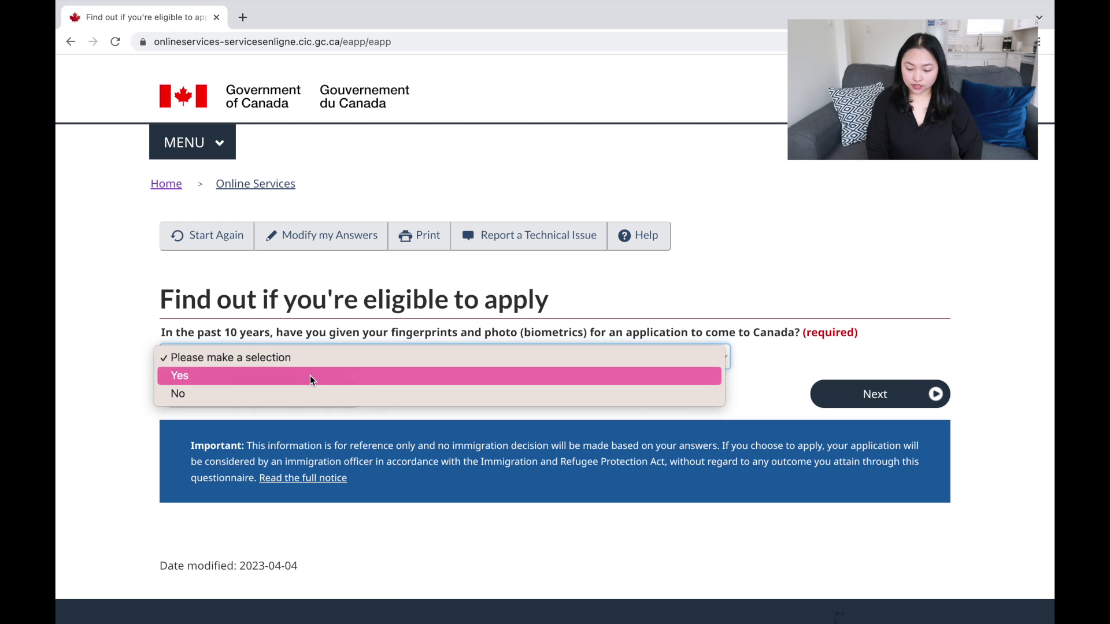
left_click(310, 377)
left_click(862, 396)
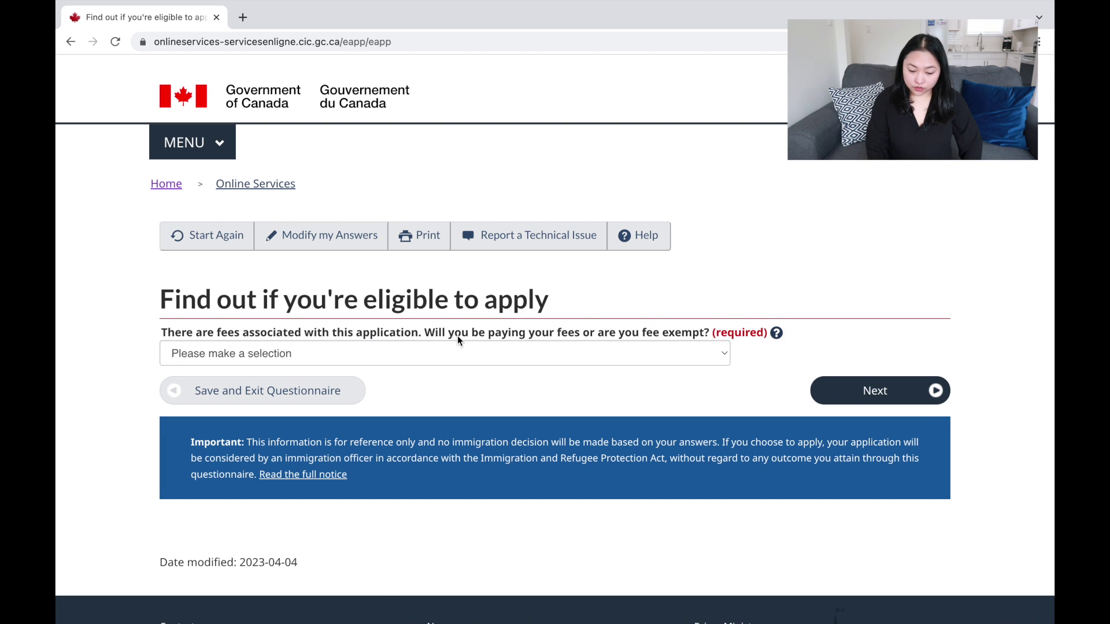
left_click(366, 354)
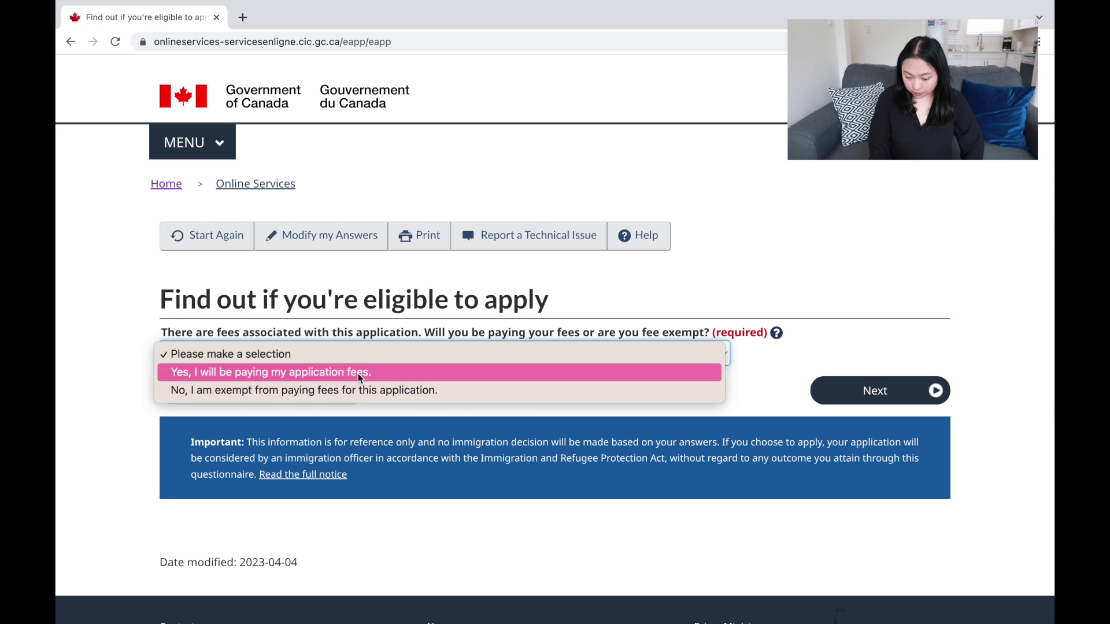
left_click(358, 374)
left_click(863, 390)
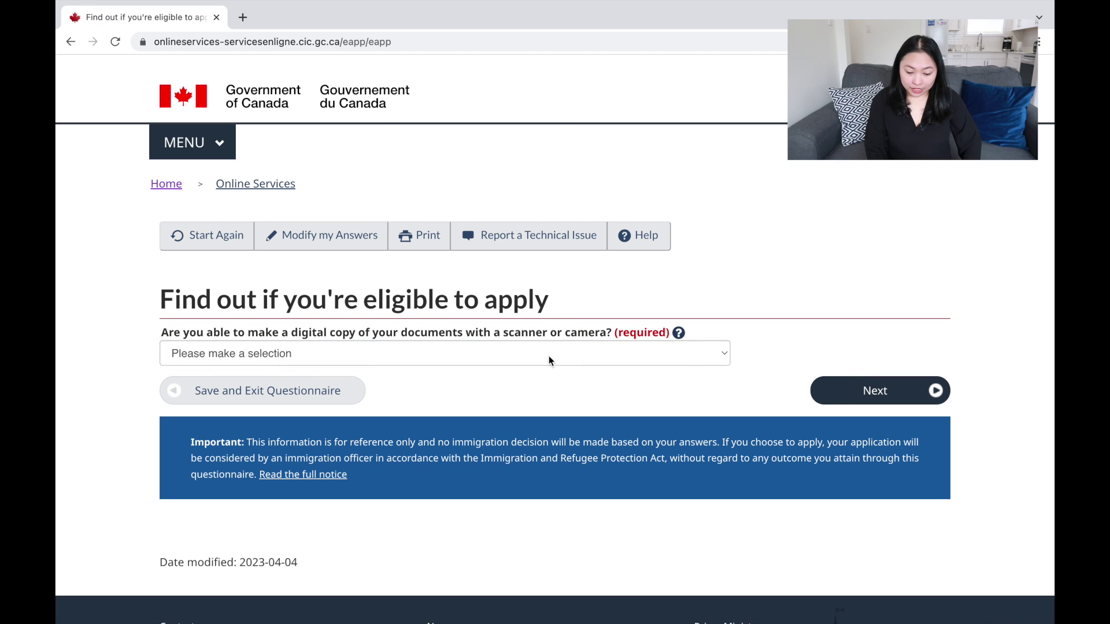
Answer Yes to being able to make digital copies of the documents and Yes to paying the application fees online, and proceed.
left_click(395, 354)
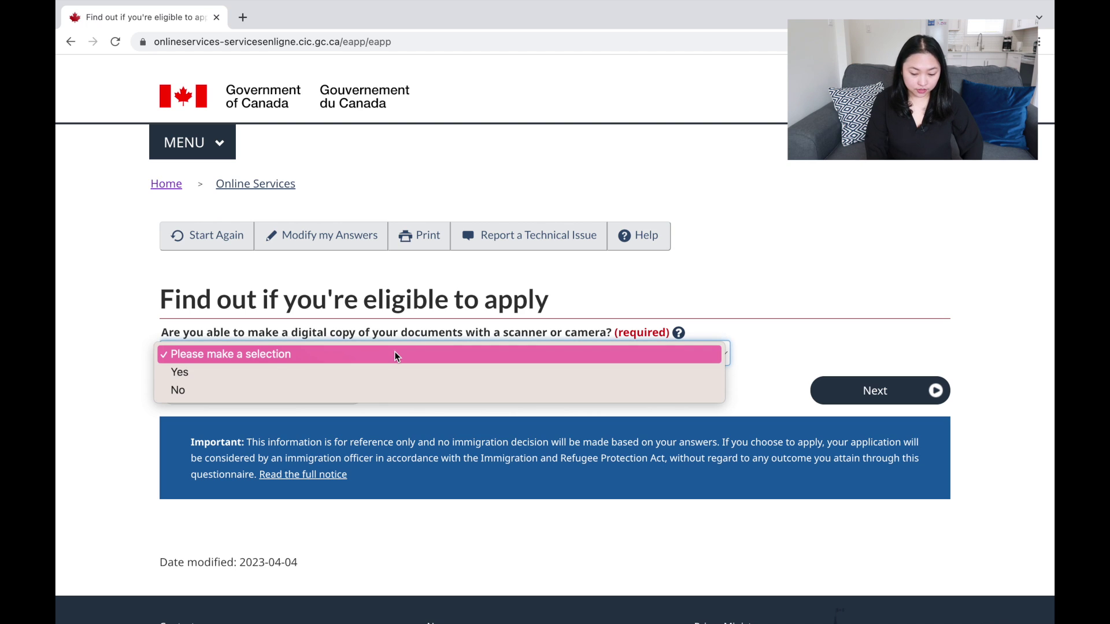
left_click(382, 372)
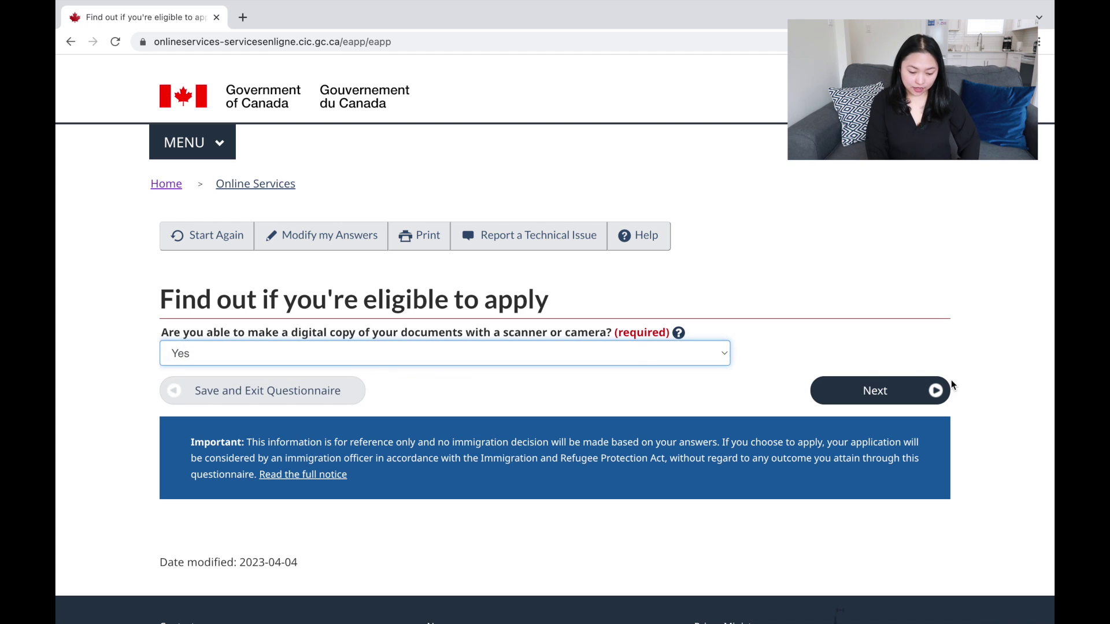
left_click(884, 392)
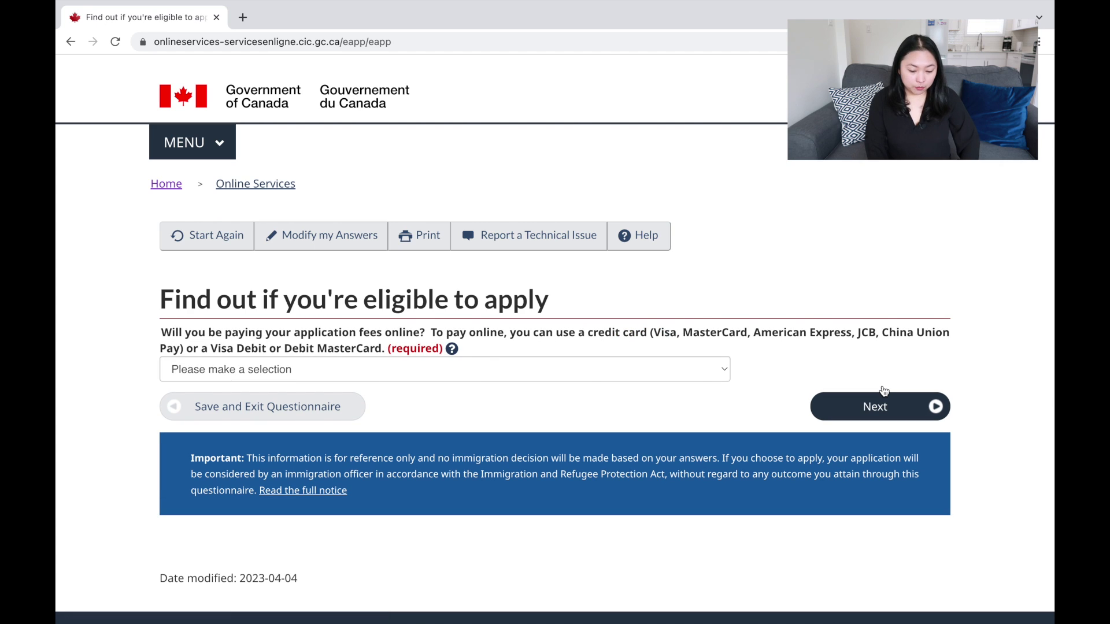
left_click(557, 372)
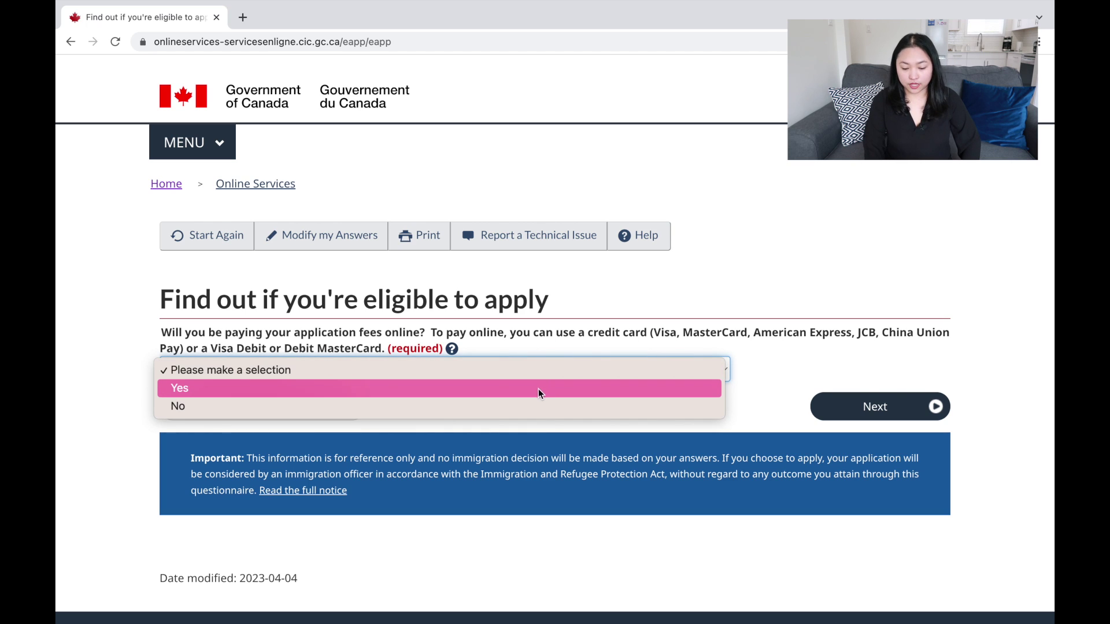
left_click(538, 390)
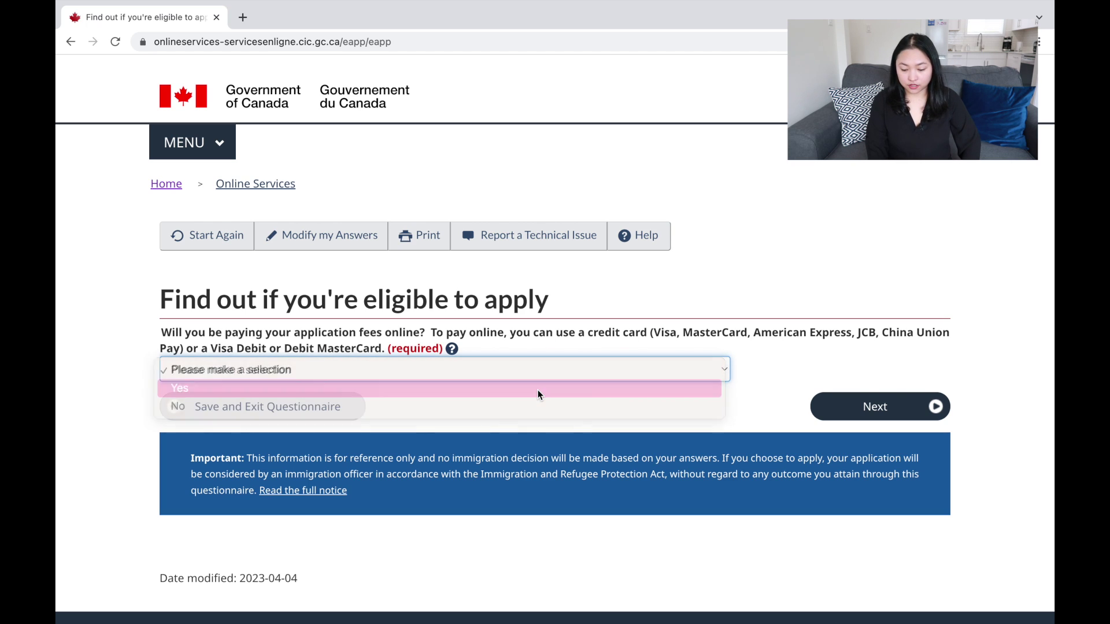
left_click(871, 407)
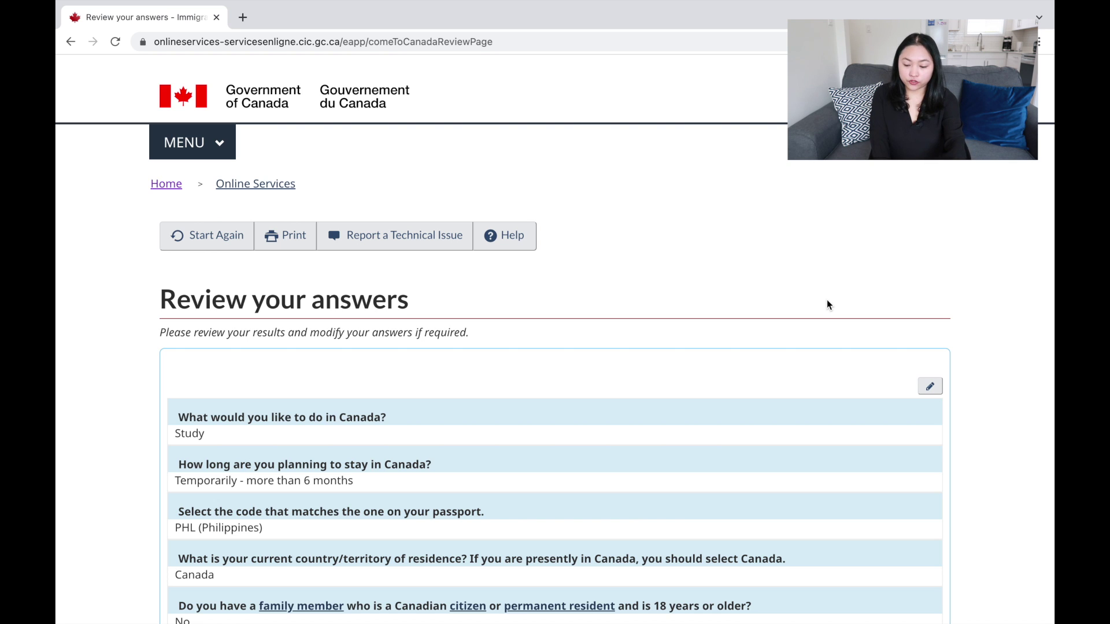
Review the submitted answers and update the expiry date of the applicant's status in Canada to July 02, 2023.
scroll(826, 305, "down", 4)
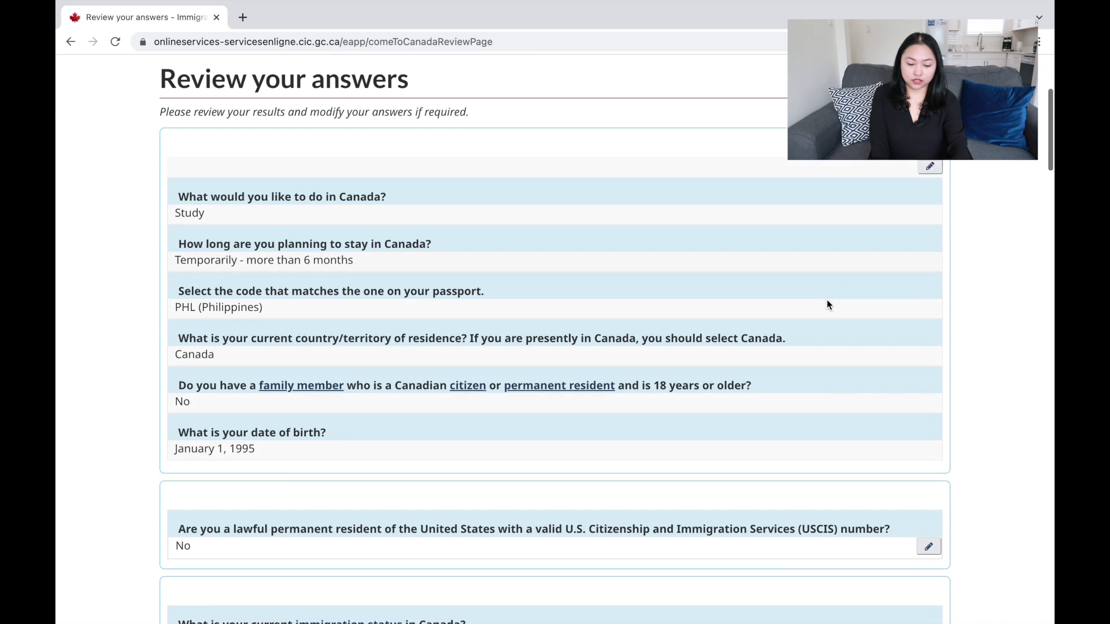
scroll(827, 304, "down", 8)
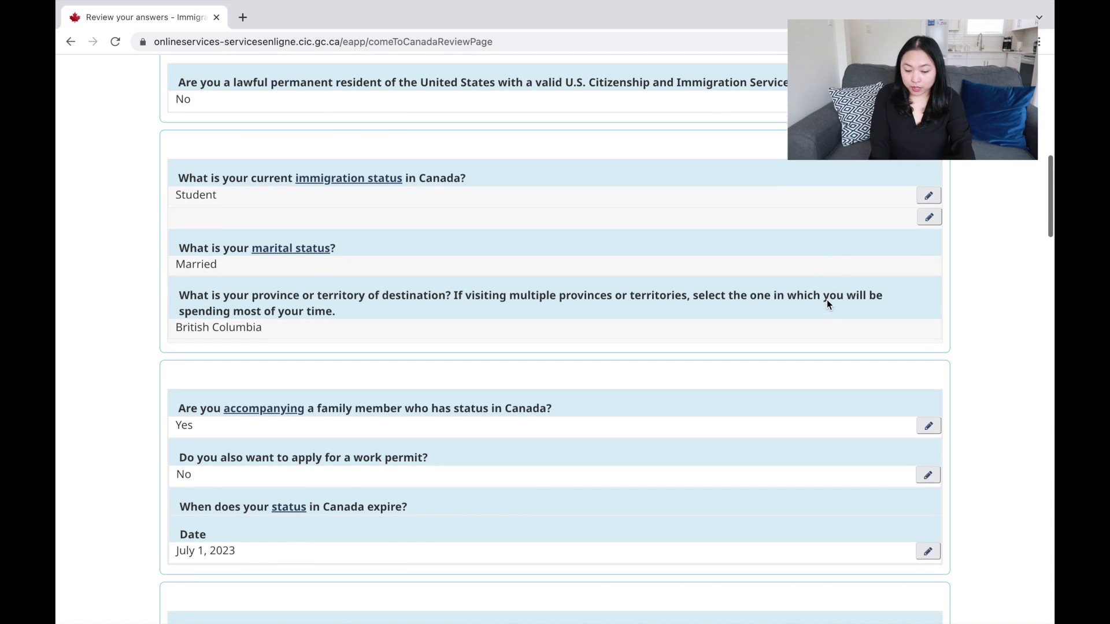
scroll(827, 305, "down", 4)
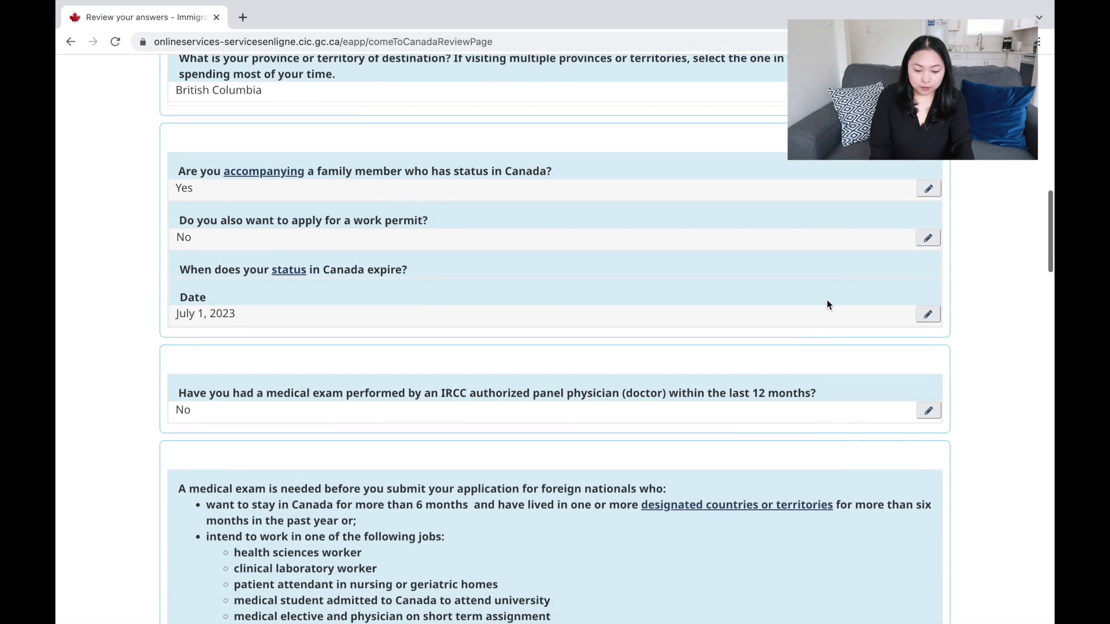
scroll(827, 305, "down", 3)
scroll(827, 305, "up", 1)
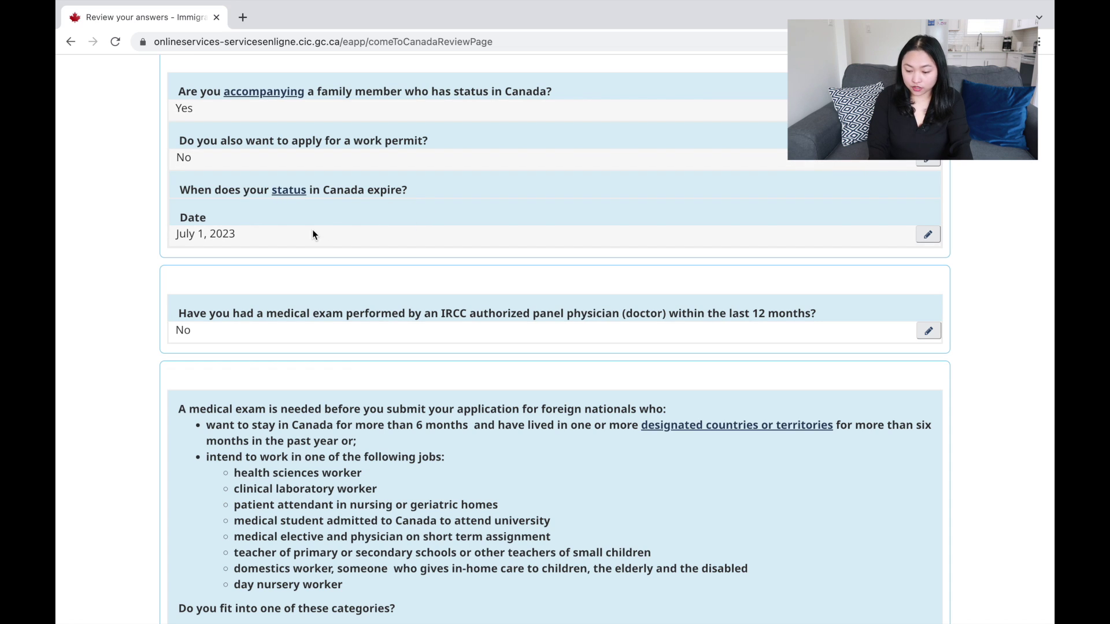
left_click(929, 235)
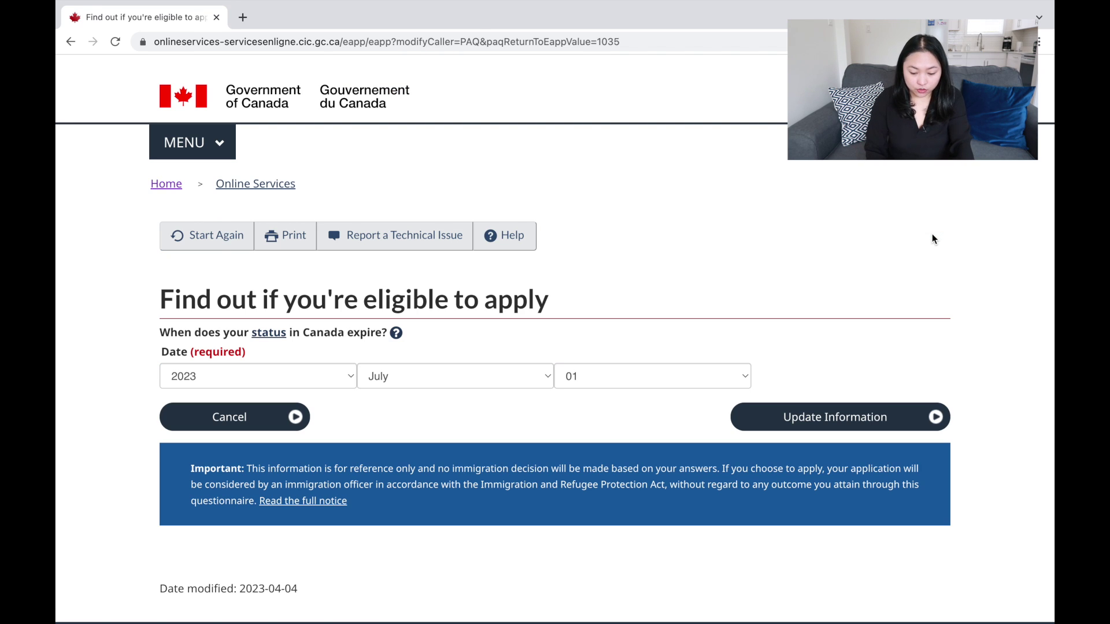
left_click(620, 379)
left_click(614, 396)
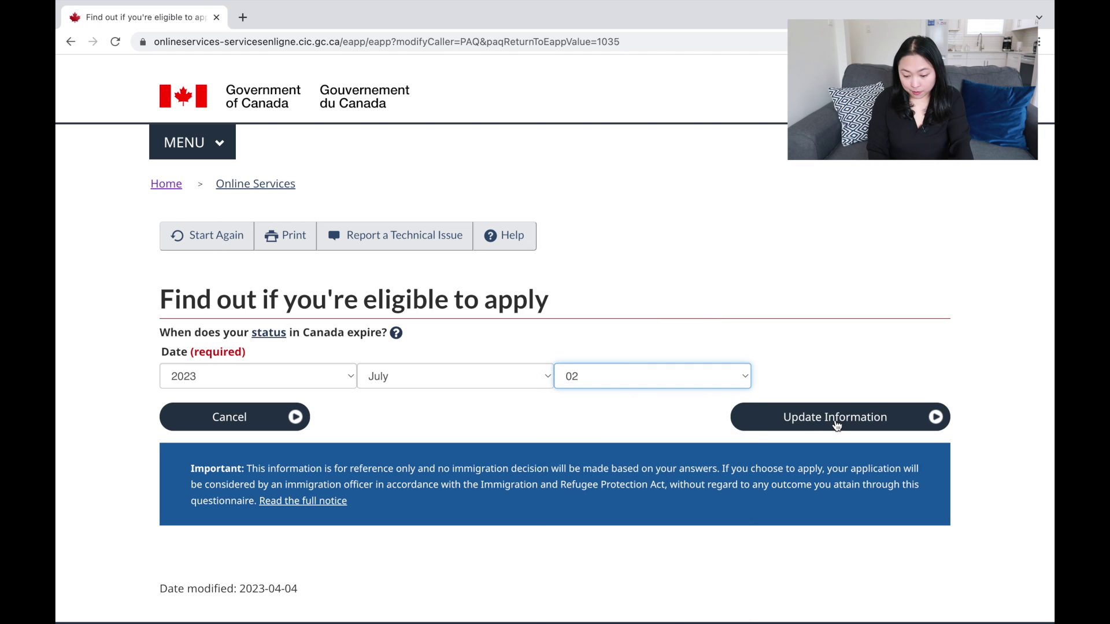
left_click(813, 423)
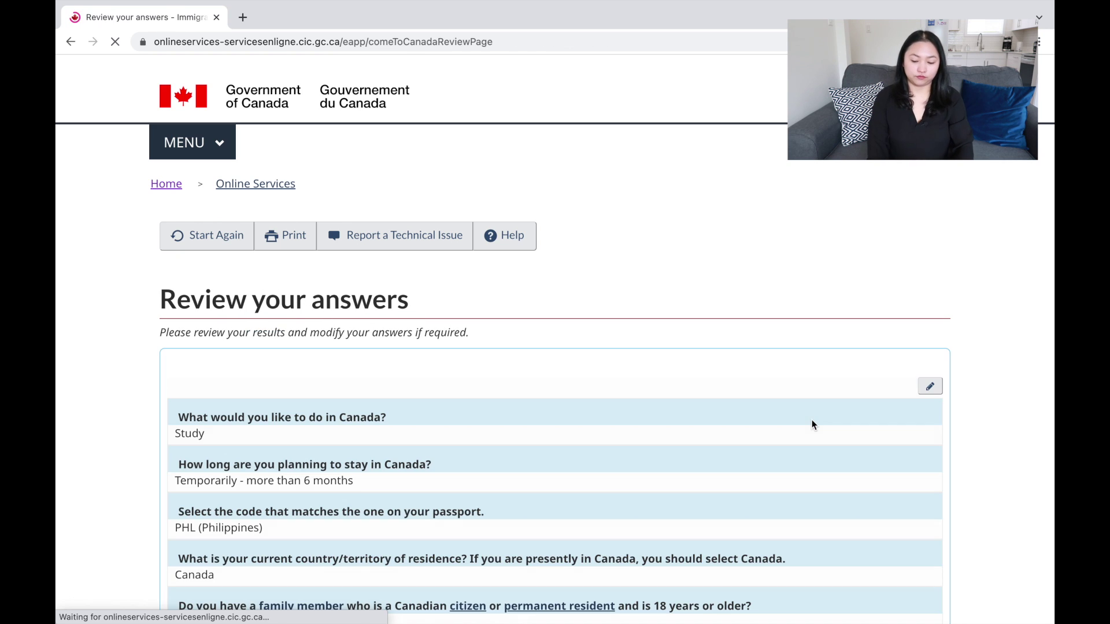
Look through all remaining answers on the review page and continue to the instructions for submitting the application.
scroll(811, 425, "down", 20)
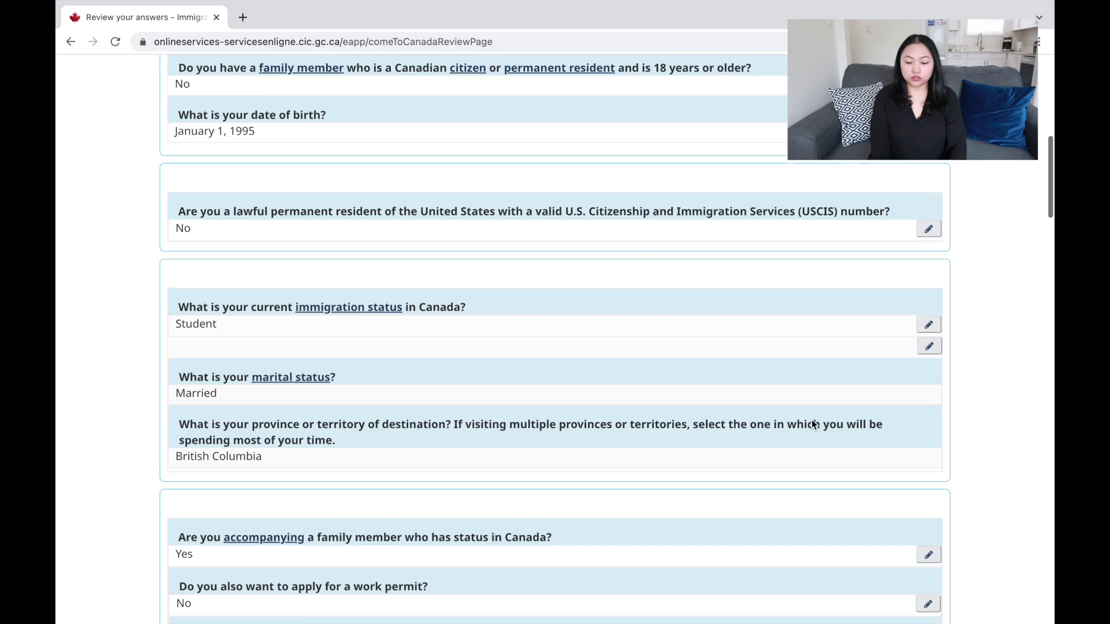
scroll(812, 425, "down", 10)
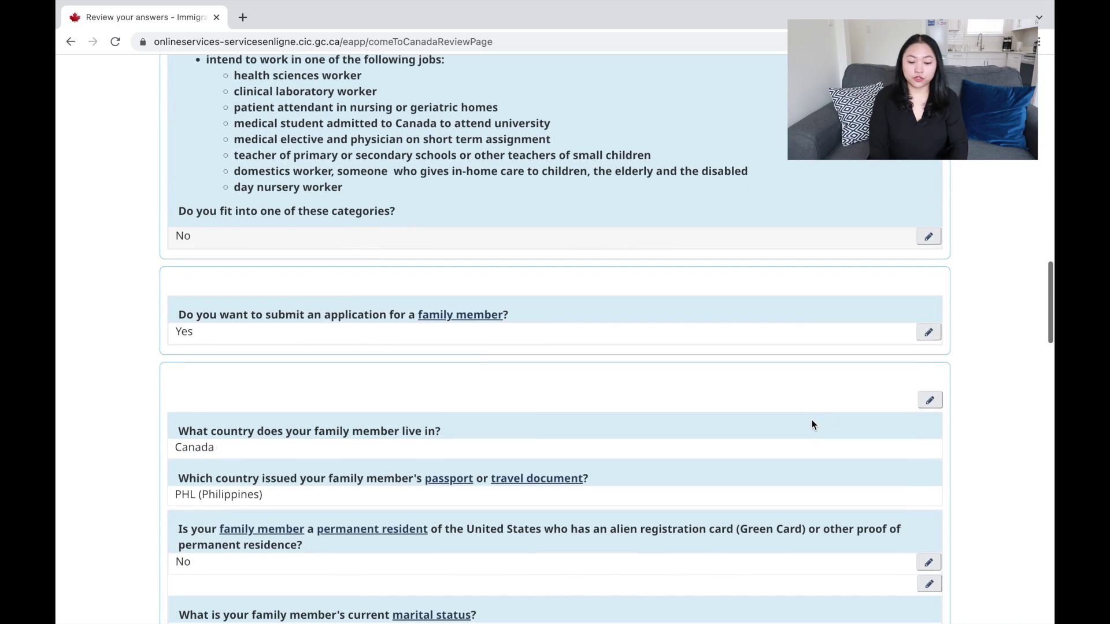
scroll(812, 425, "down", 20)
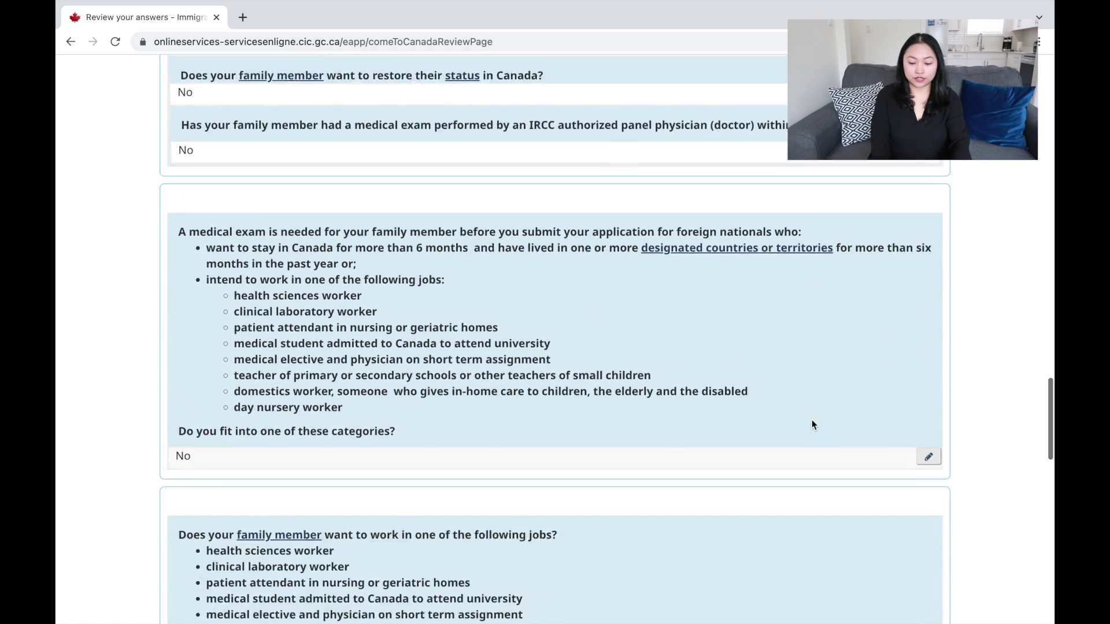
scroll(811, 425, "down", 2)
scroll(812, 425, "up", 2)
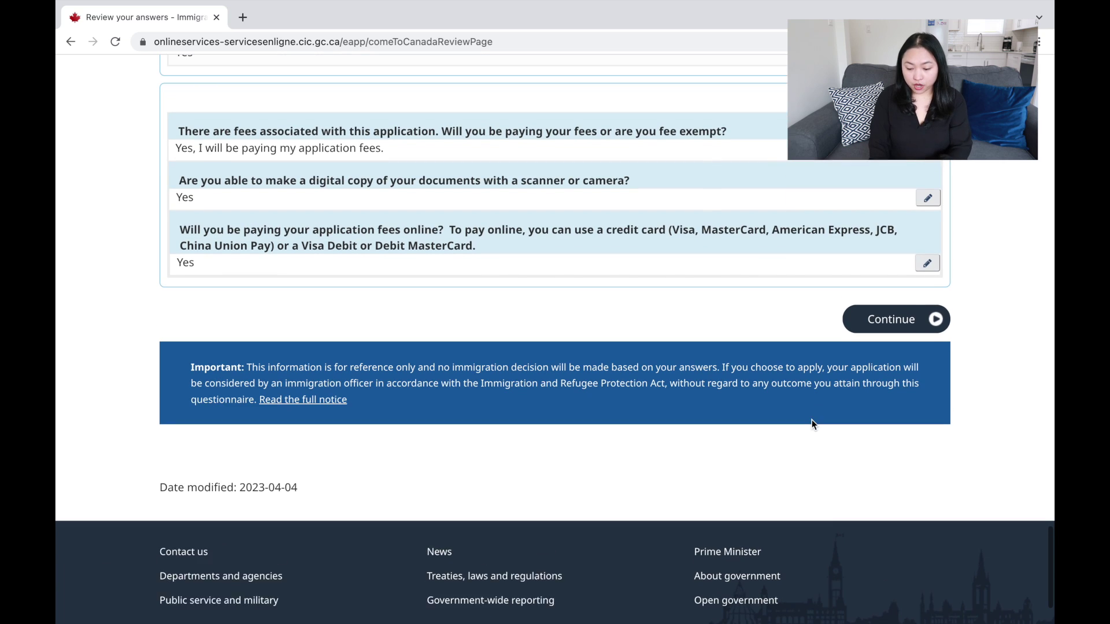
left_click(876, 335)
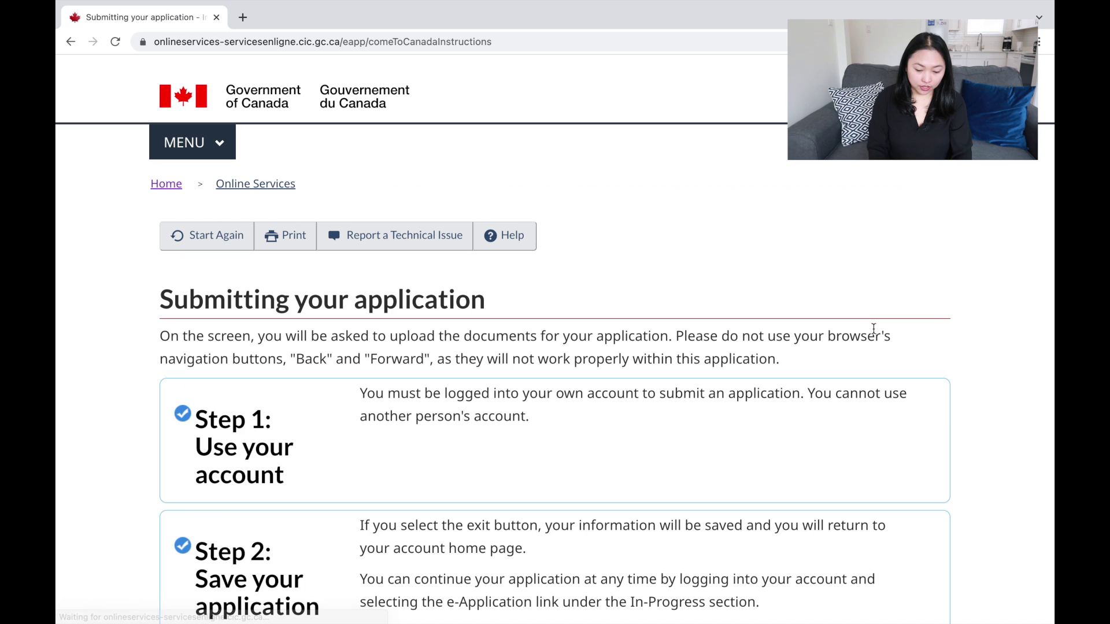
Read the application submission instructions, including the document upload guidelines and fee payment, and continue to the document checklist.
scroll(874, 329, "down", 4)
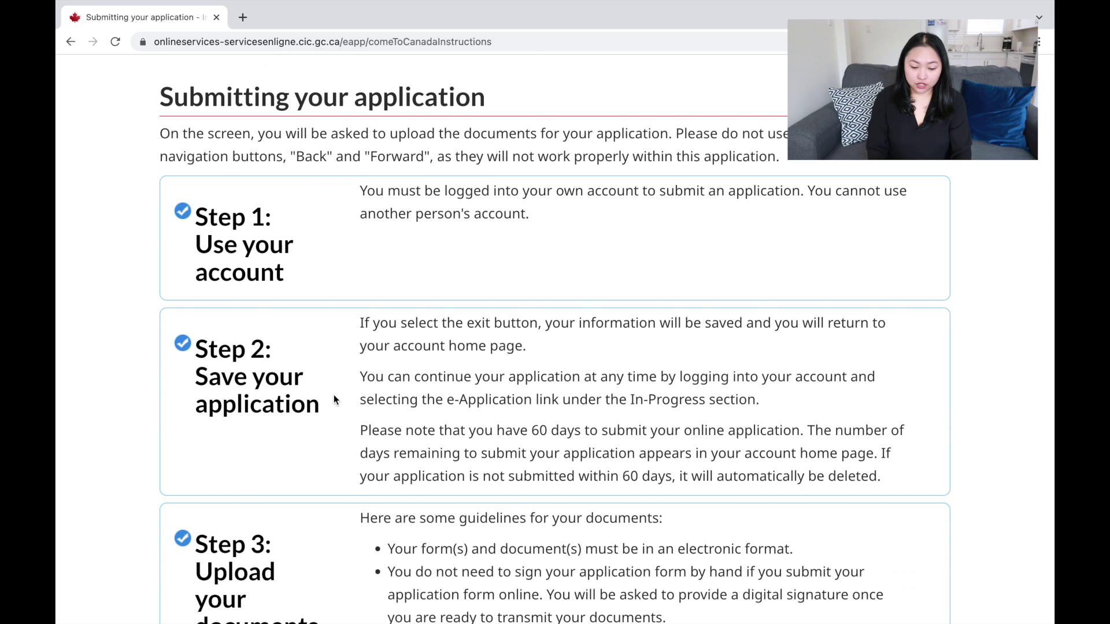
scroll(310, 277, "down", 3)
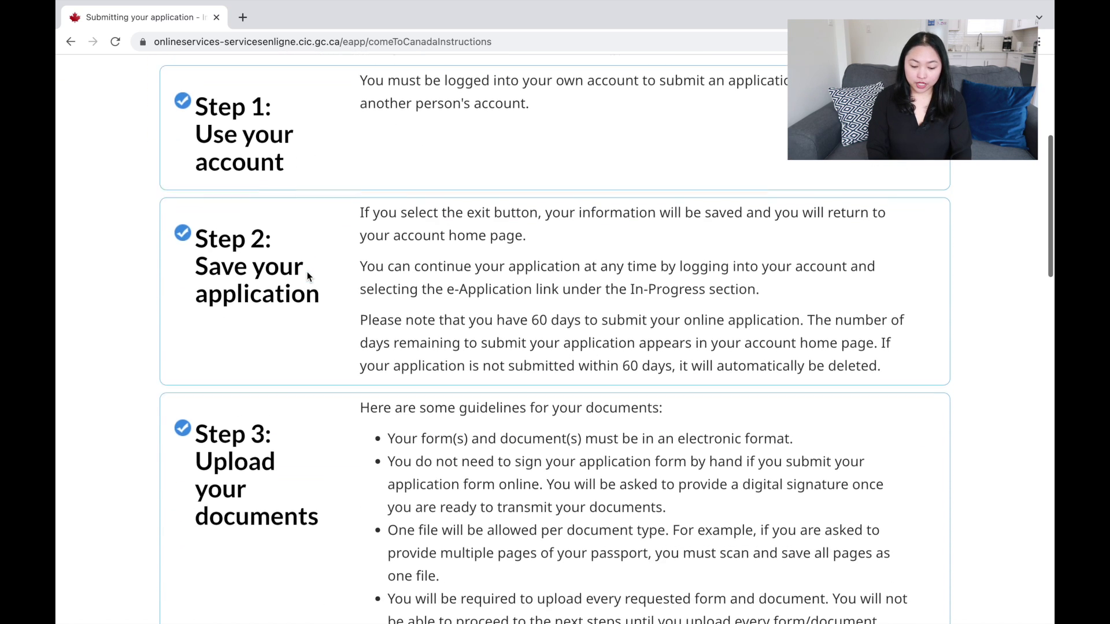
scroll(287, 276, "down", 6)
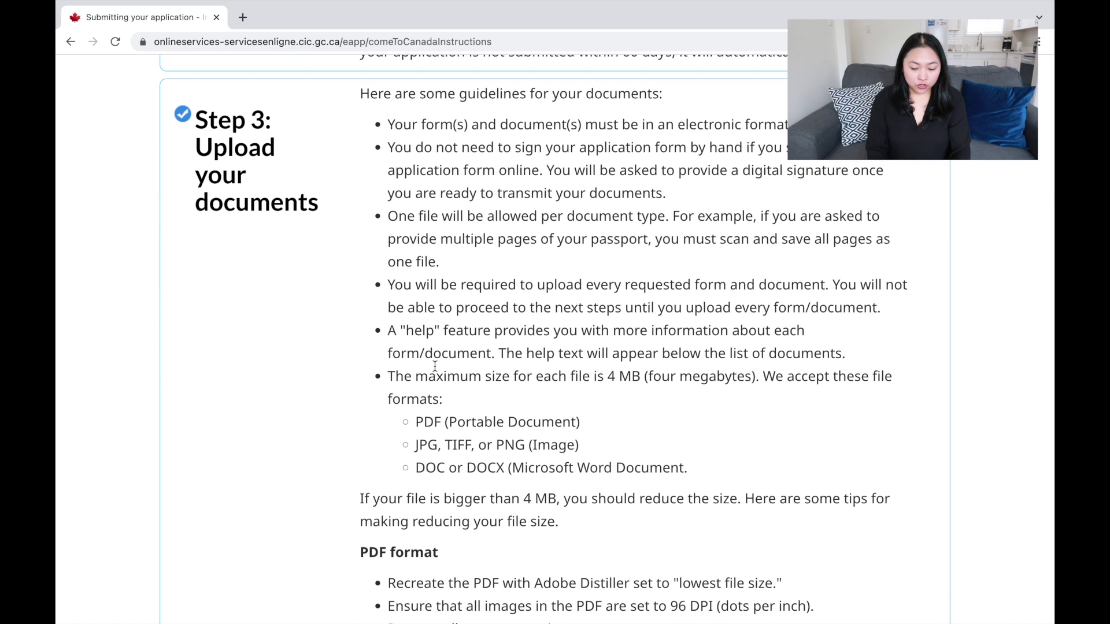
scroll(440, 363, "down", 1)
scroll(440, 361, "down", 1)
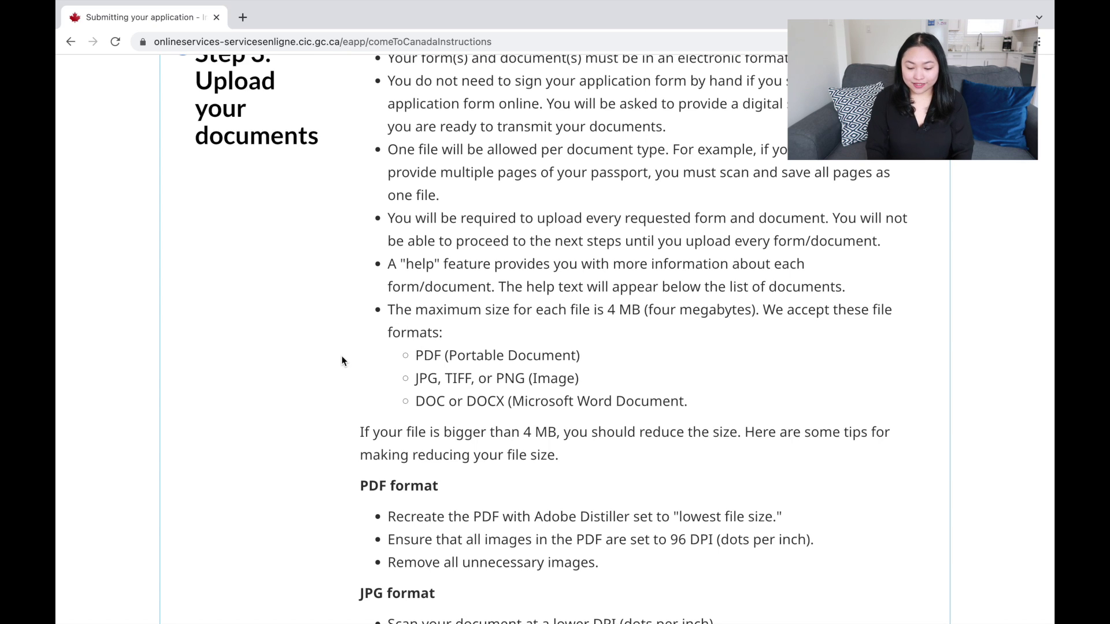
left_click_drag(395, 312, 675, 325)
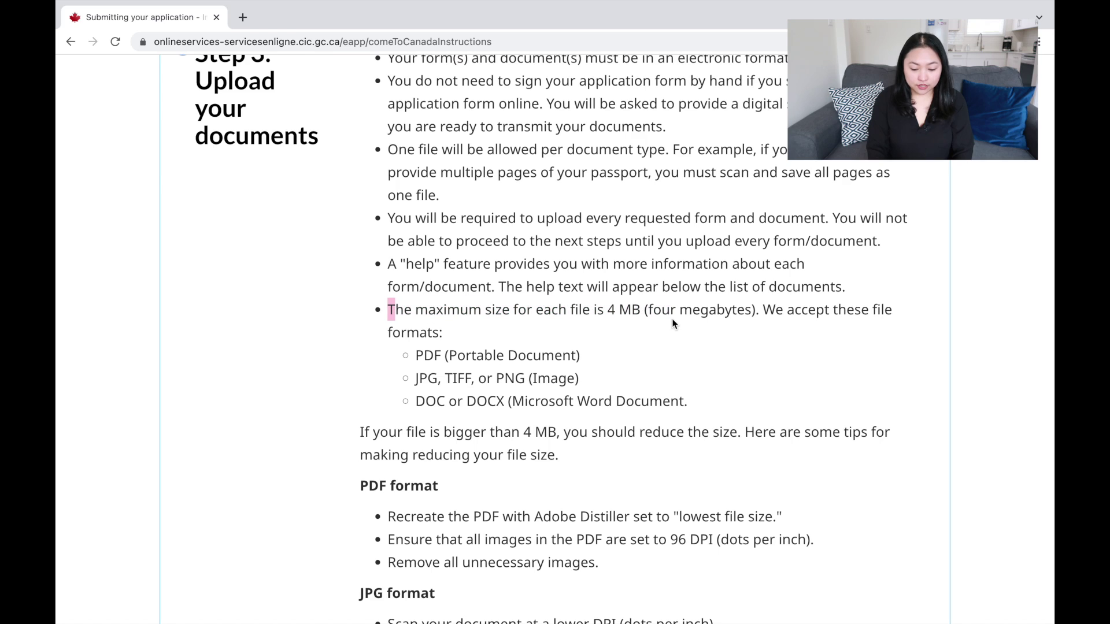
left_click_drag(417, 355, 453, 358)
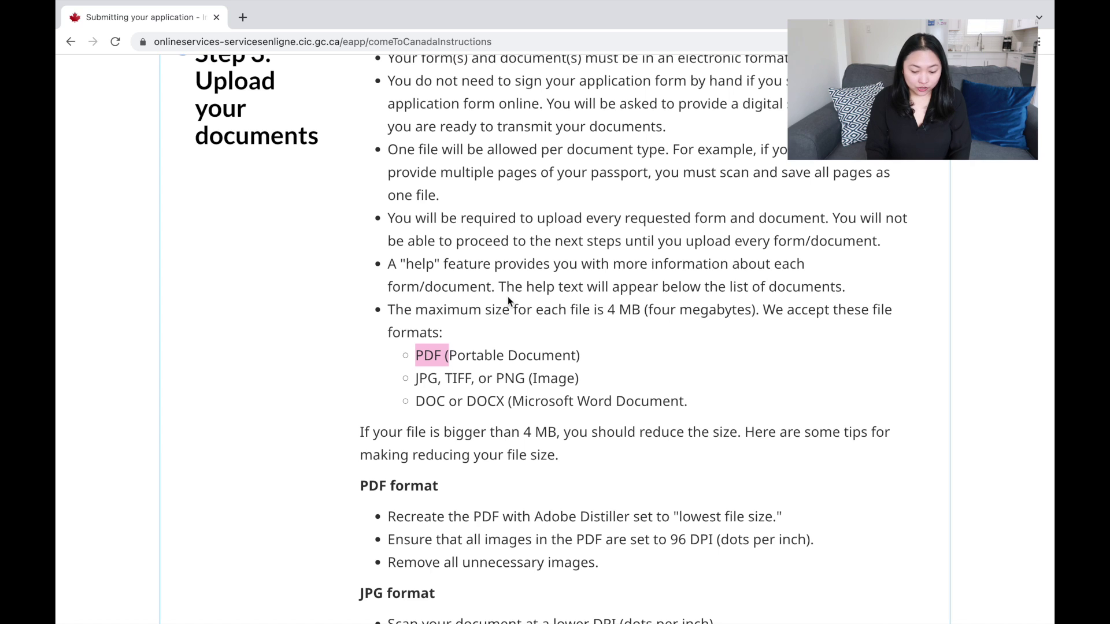
scroll(508, 297, "down", 3)
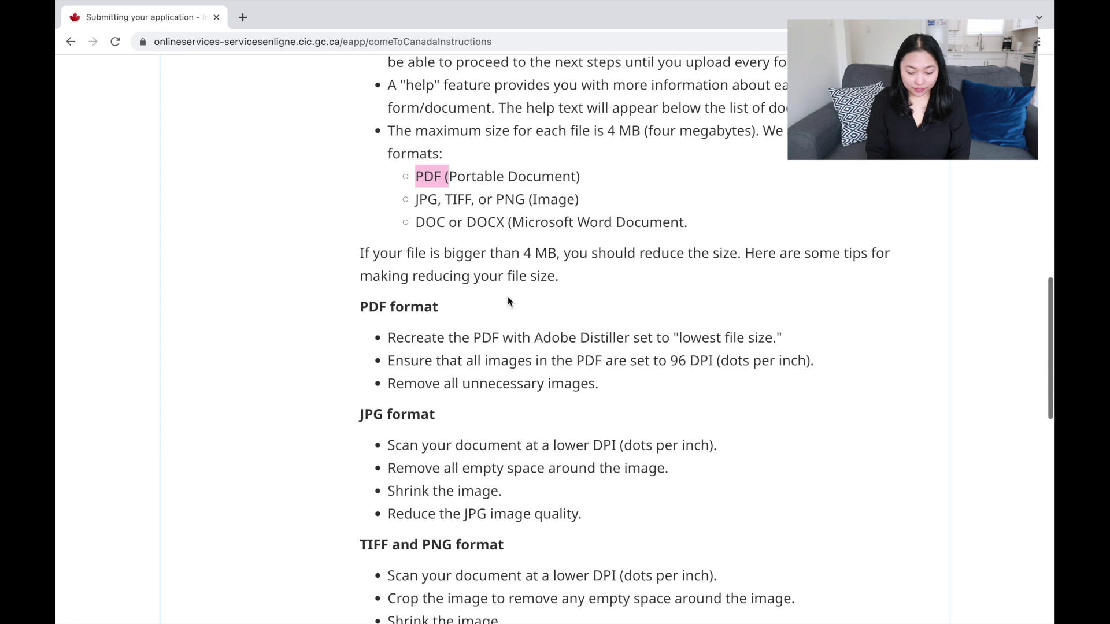
left_click(567, 254)
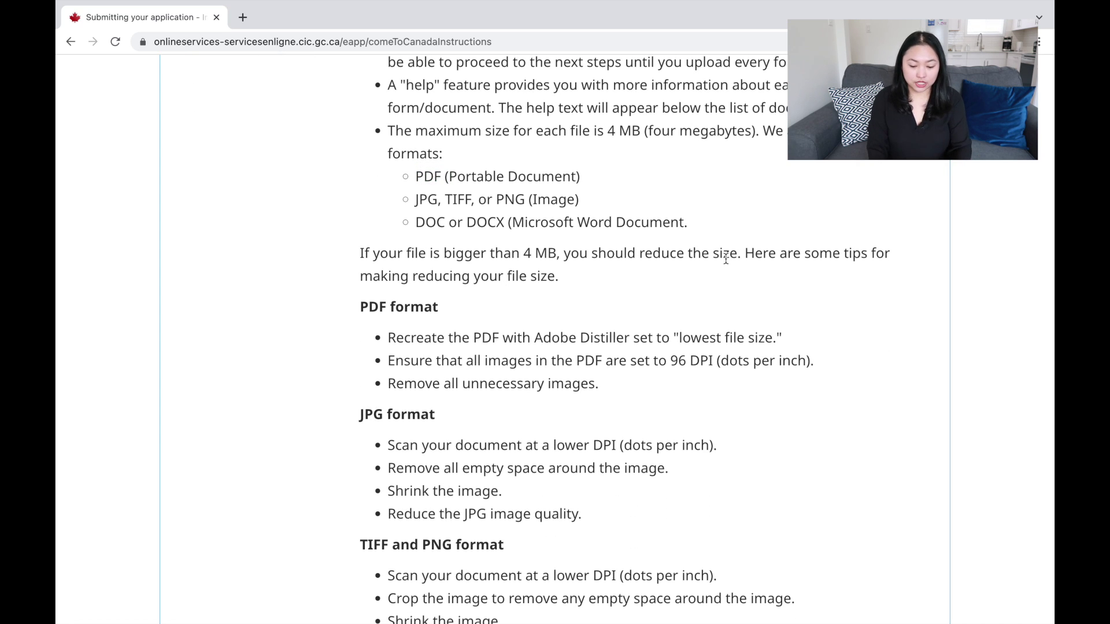
scroll(727, 259, "down", 8)
scroll(726, 258, "down", 4)
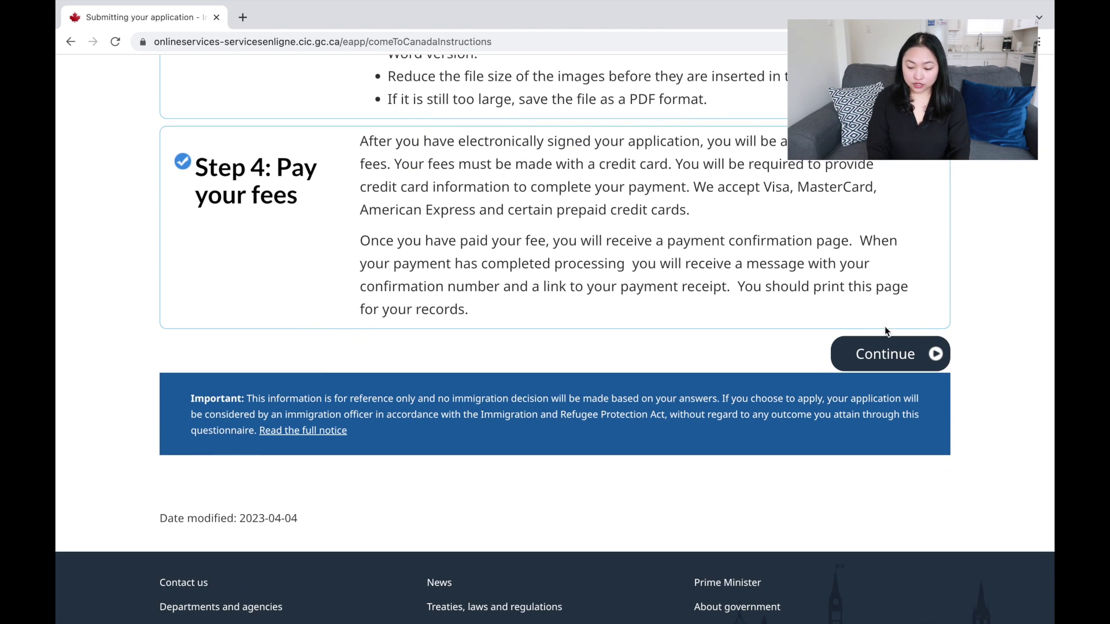
left_click(858, 357)
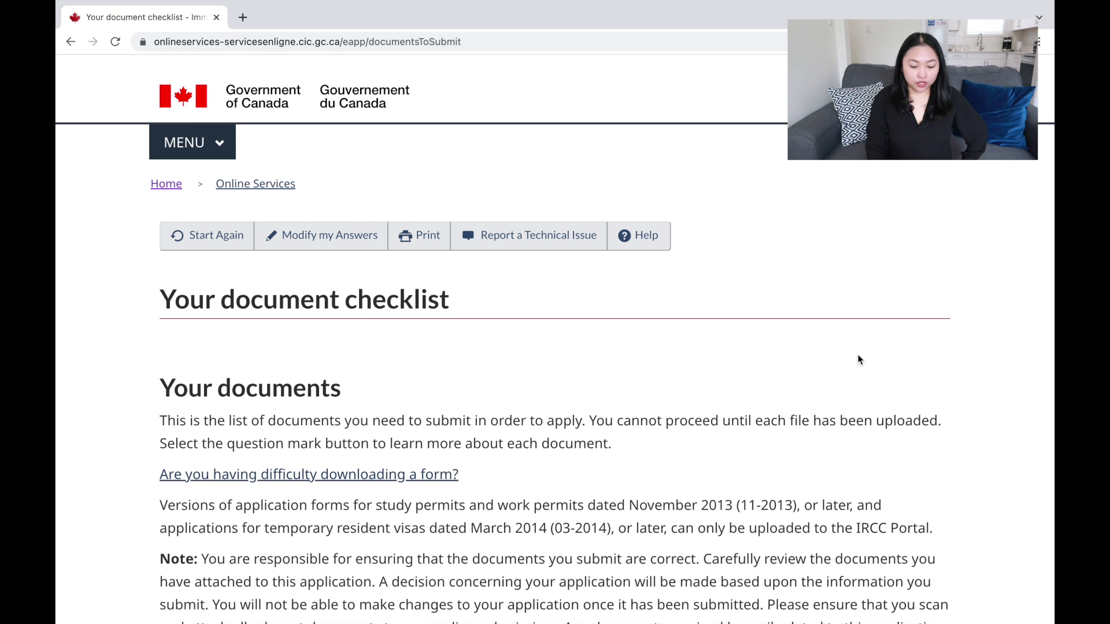
Read the document checklist introduction and check the instructions for the student application form IMM5709.
scroll(860, 360, "down", 4)
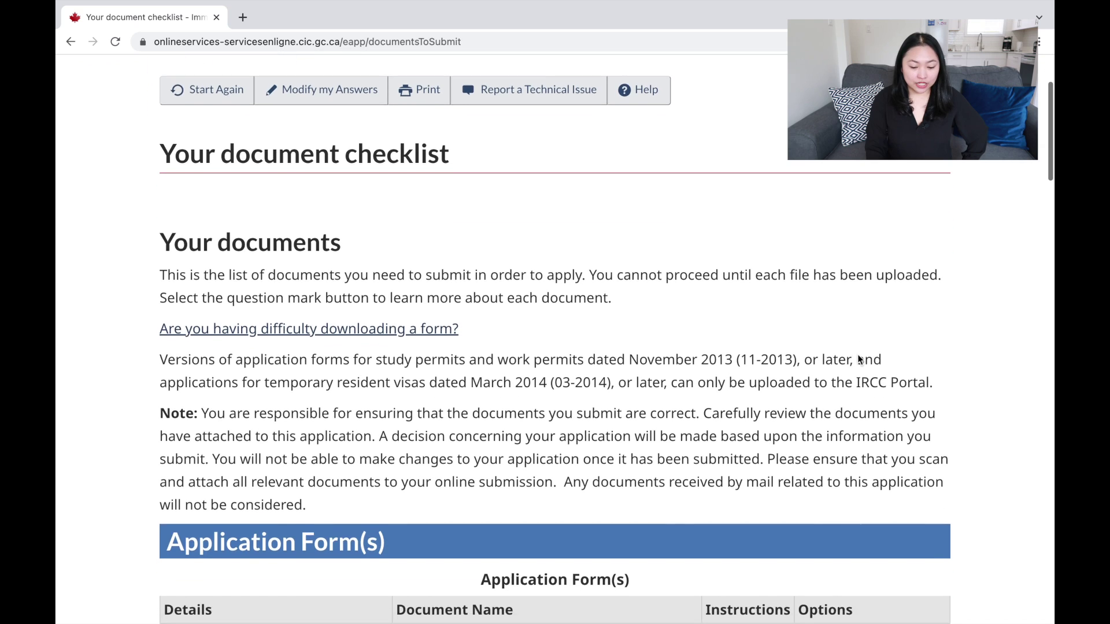
scroll(858, 355, "down", 3)
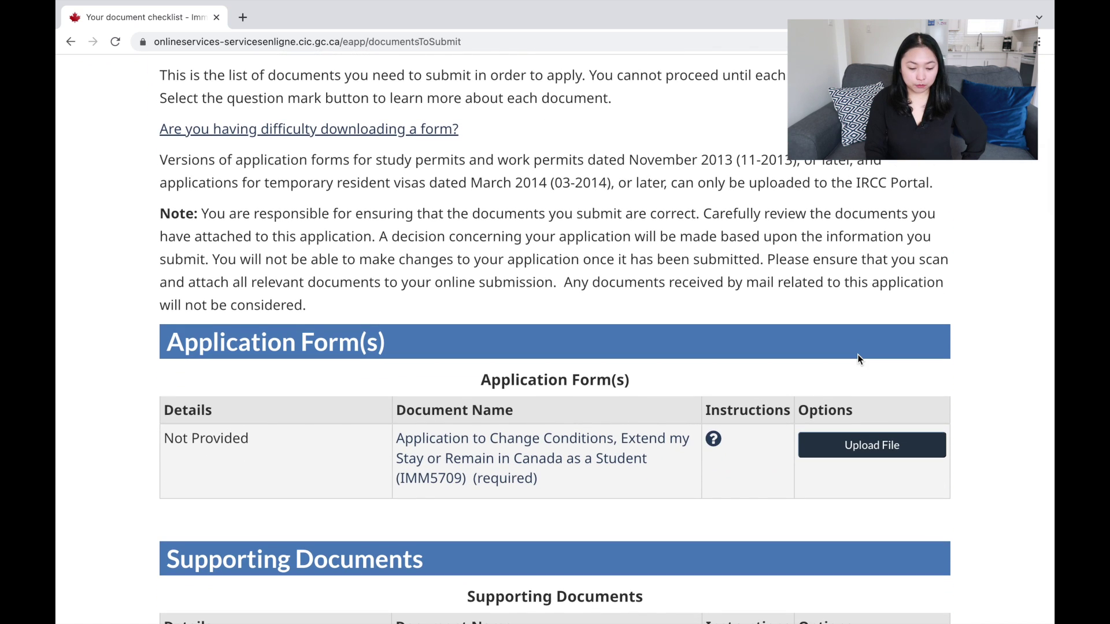
scroll(860, 360, "down", 2)
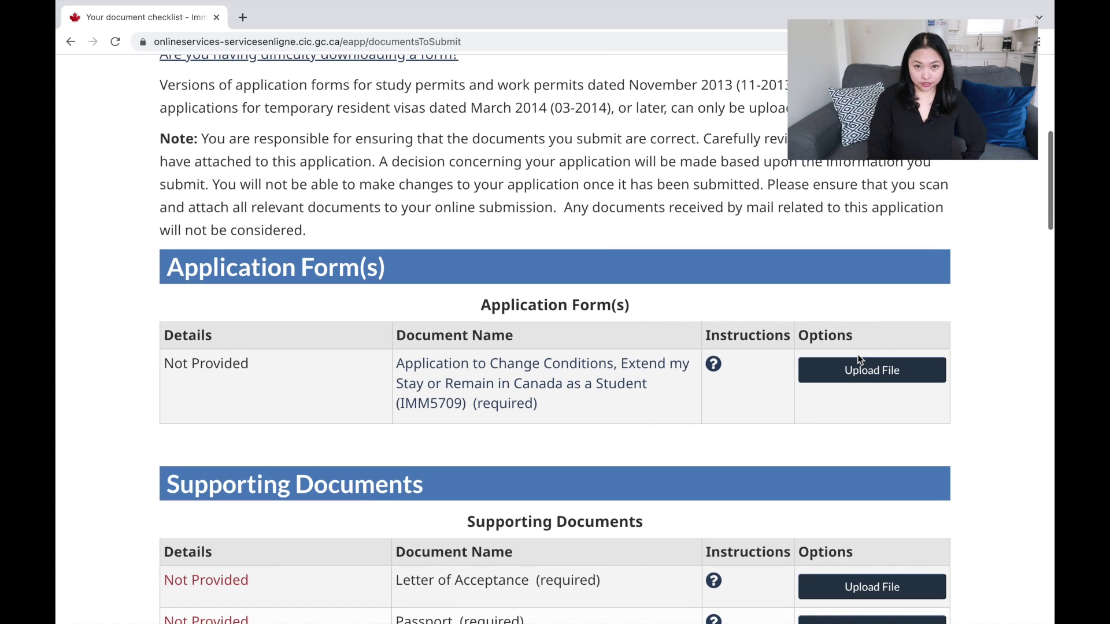
scroll(860, 359, "down", 2)
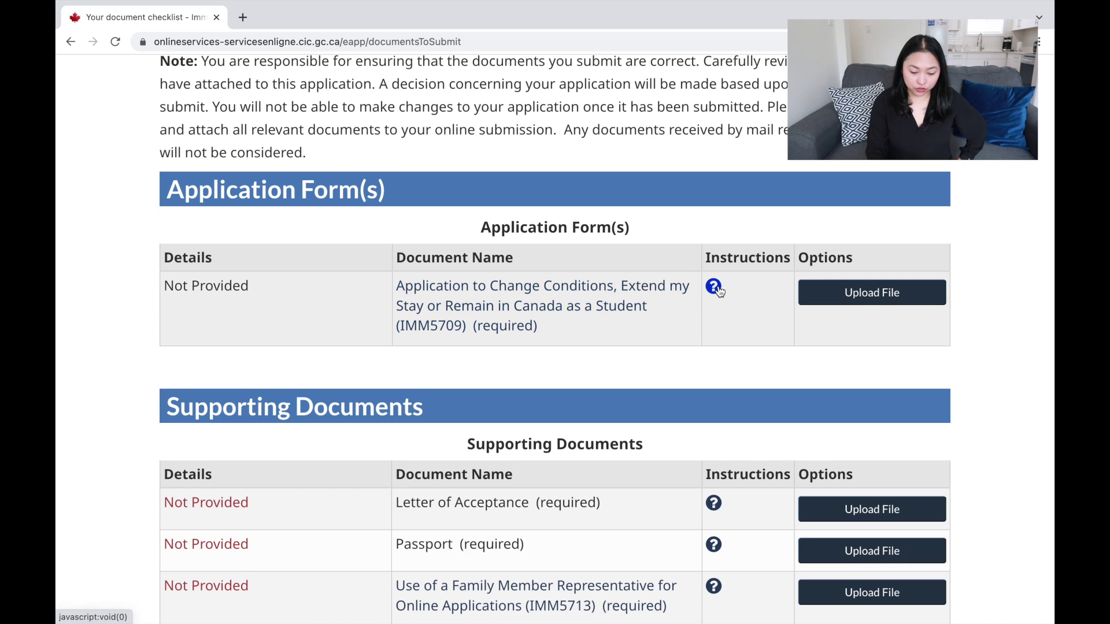
left_click(715, 287)
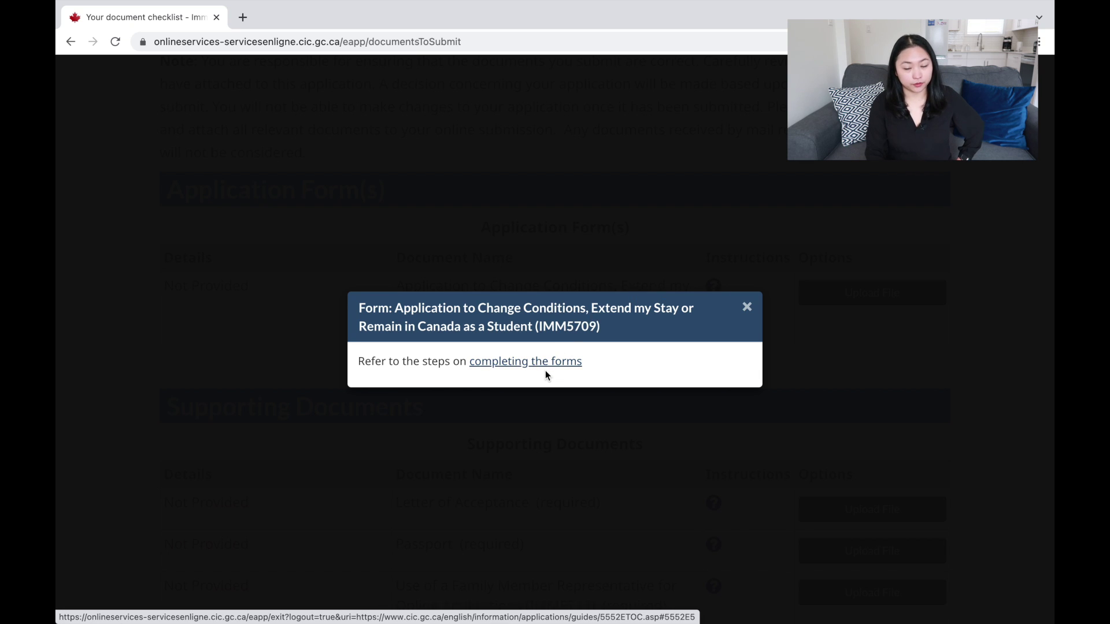
left_click(552, 501)
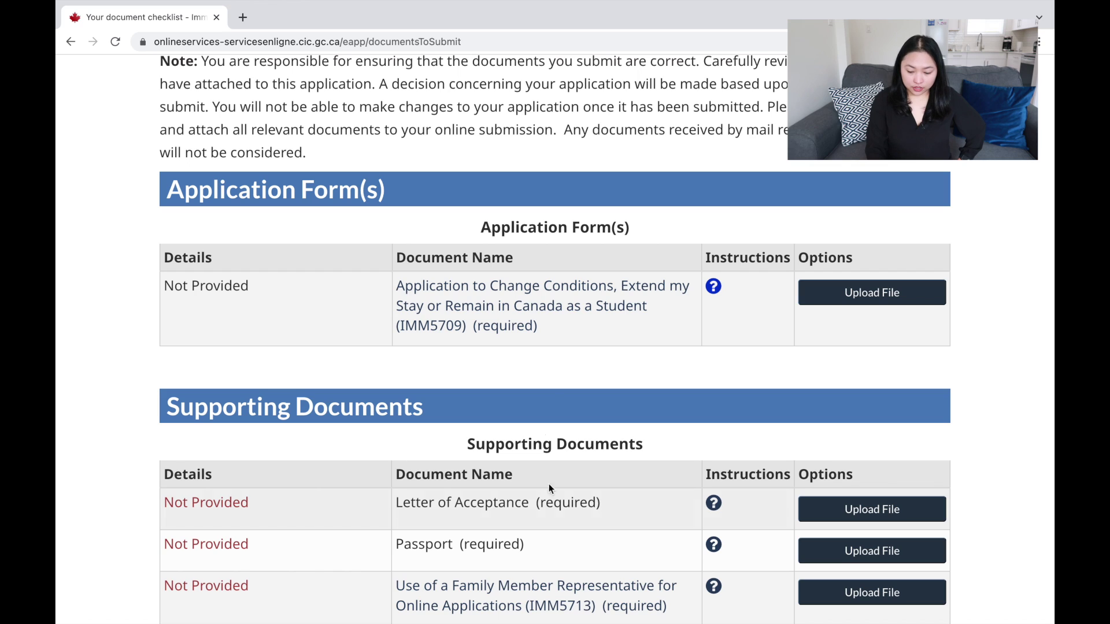
Examine the required supporting documents and the optional documents listed for the main applicant, including Schedule 1 and Client Information.
scroll(550, 367, "down", 1)
scroll(548, 366, "down", 4)
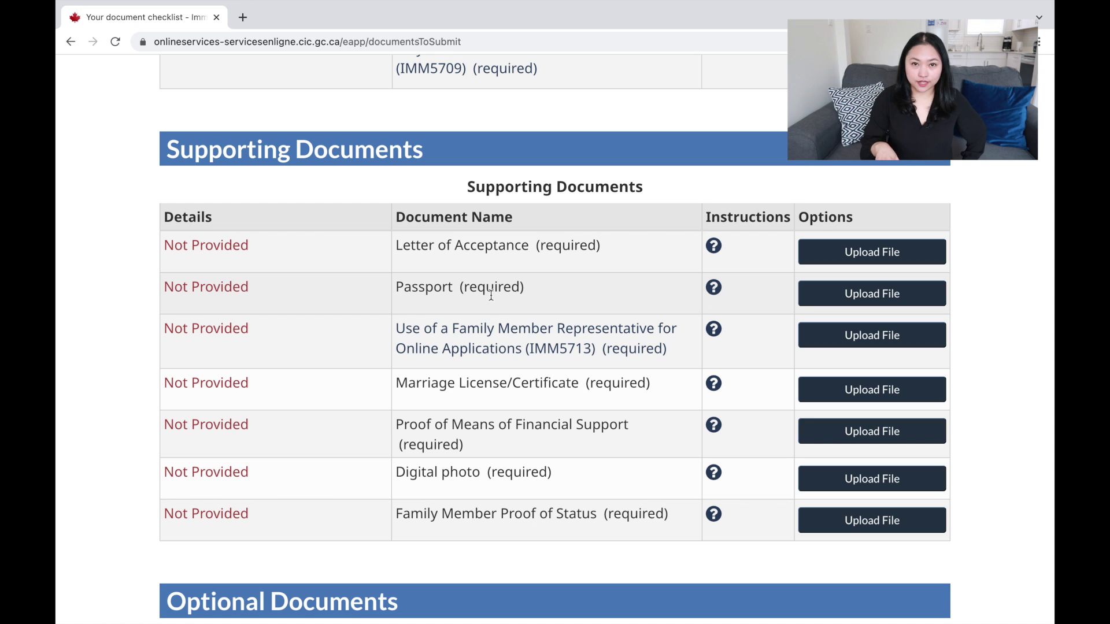
scroll(491, 295, "down", 1)
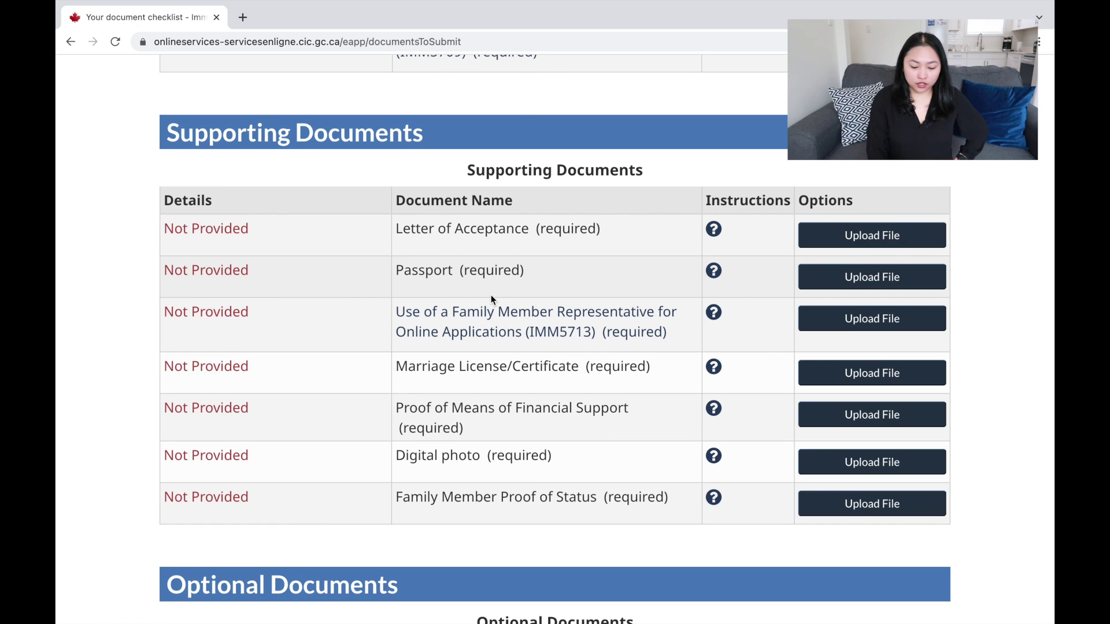
scroll(491, 299, "down", 3)
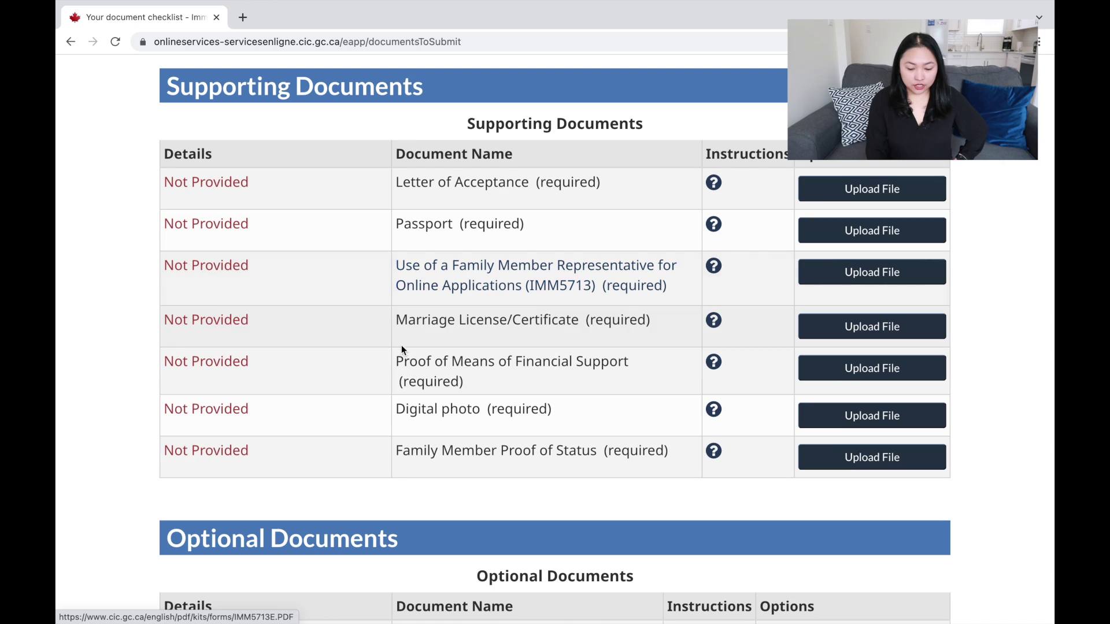
scroll(449, 337, "down", 5)
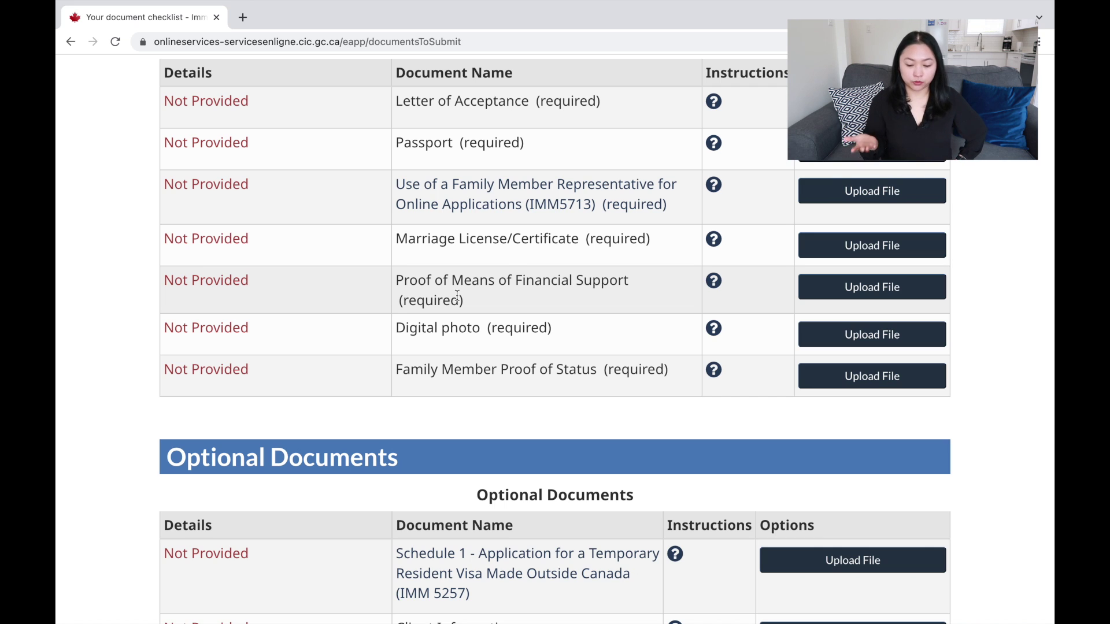
scroll(456, 295, "down", 2)
scroll(491, 293, "down", 1)
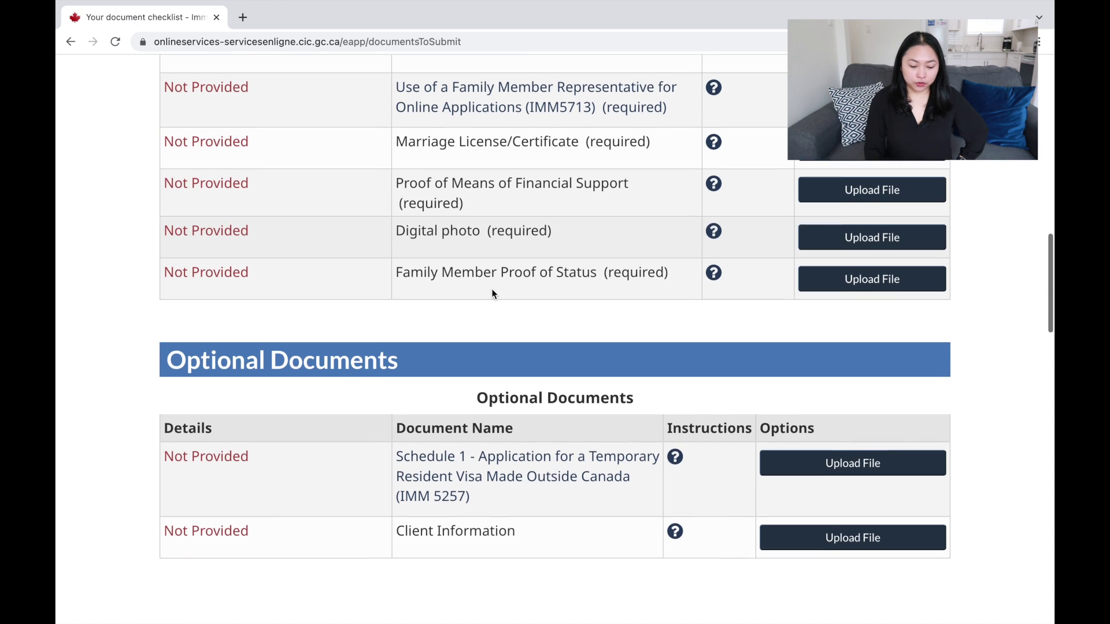
scroll(491, 292, "down", 3)
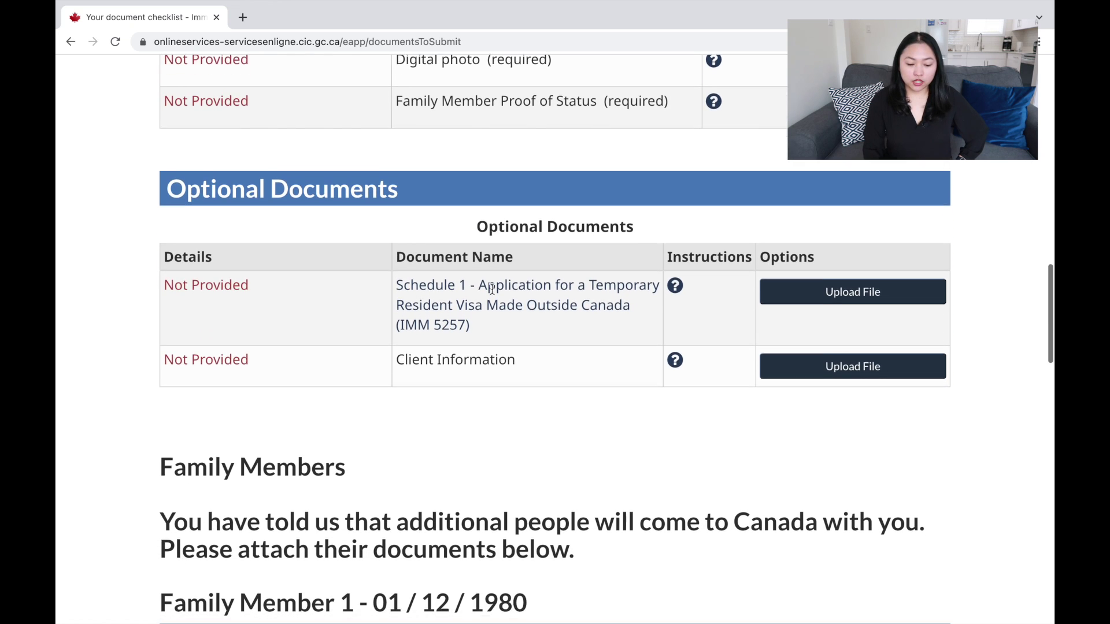
scroll(492, 289, "down", 1)
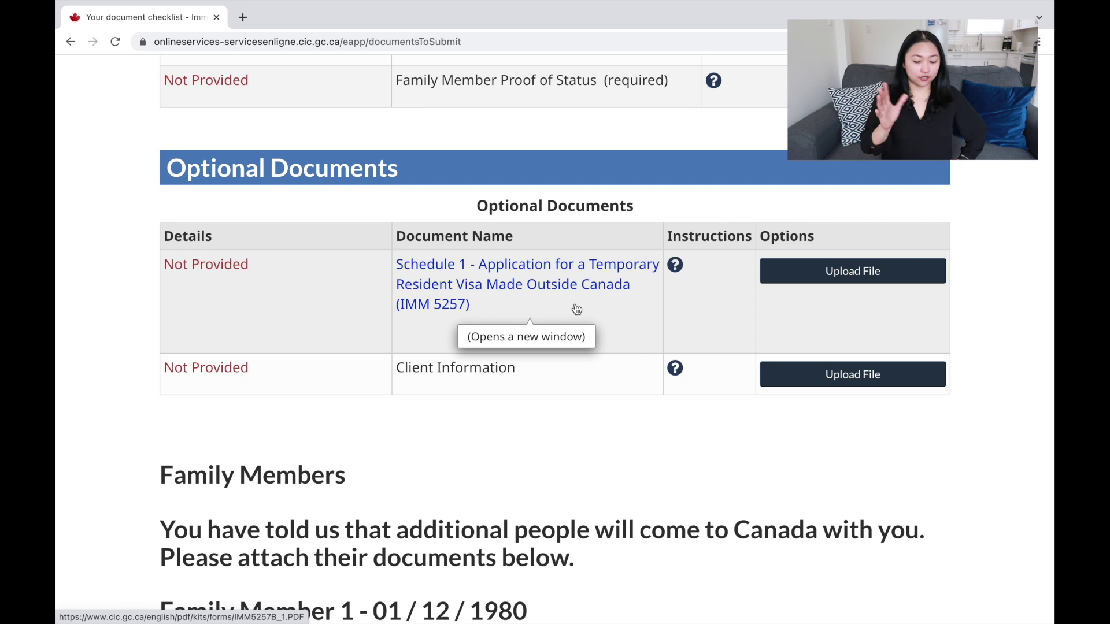
scroll(576, 310, "down", 3)
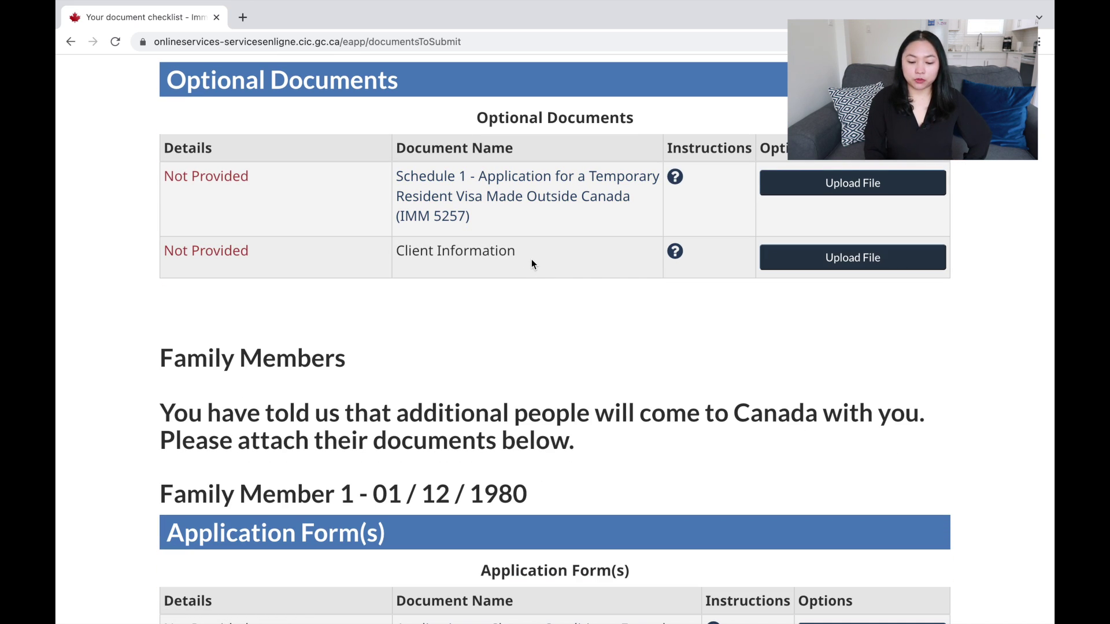
left_click_drag(532, 260, 391, 251)
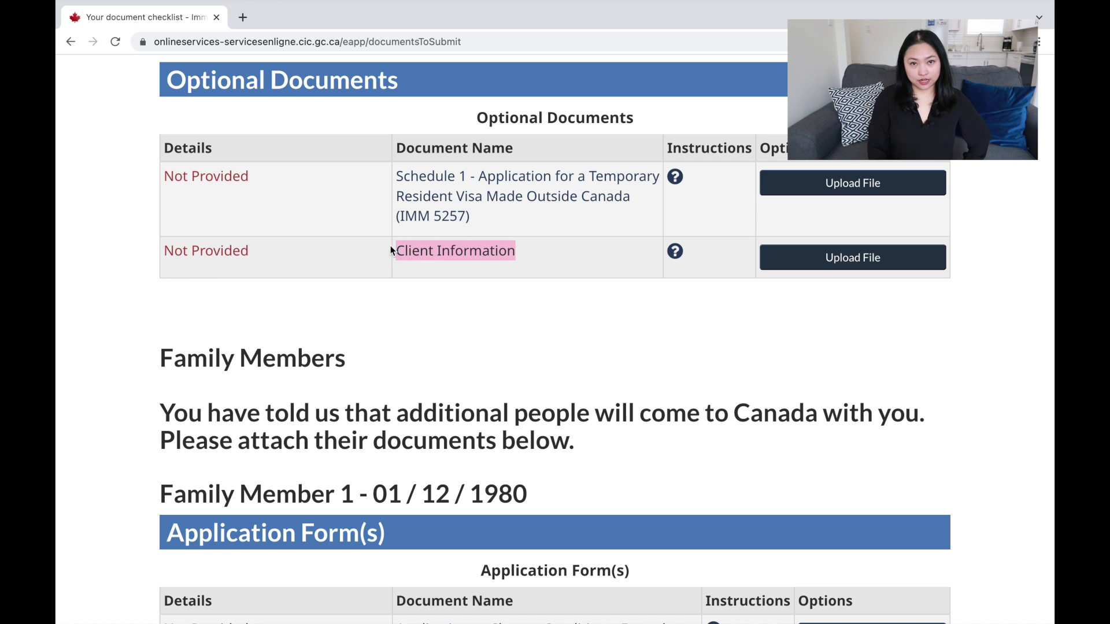
scroll(434, 352, "up", 1)
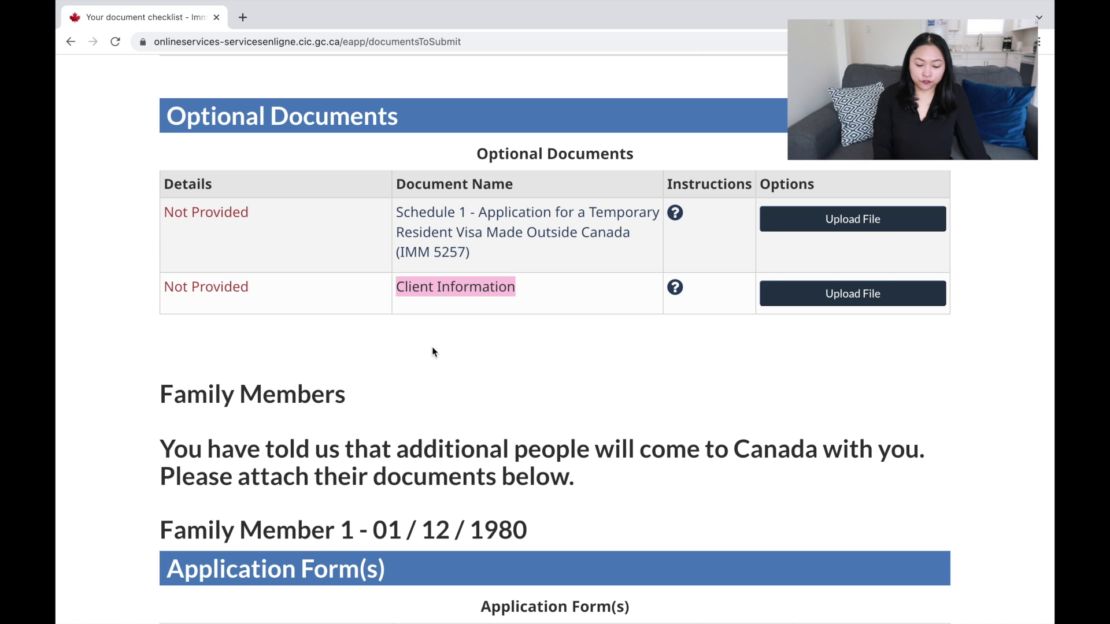
Examine the application form, supporting documents and optional documents requested for the accompanying family member.
scroll(433, 348, "down", 5)
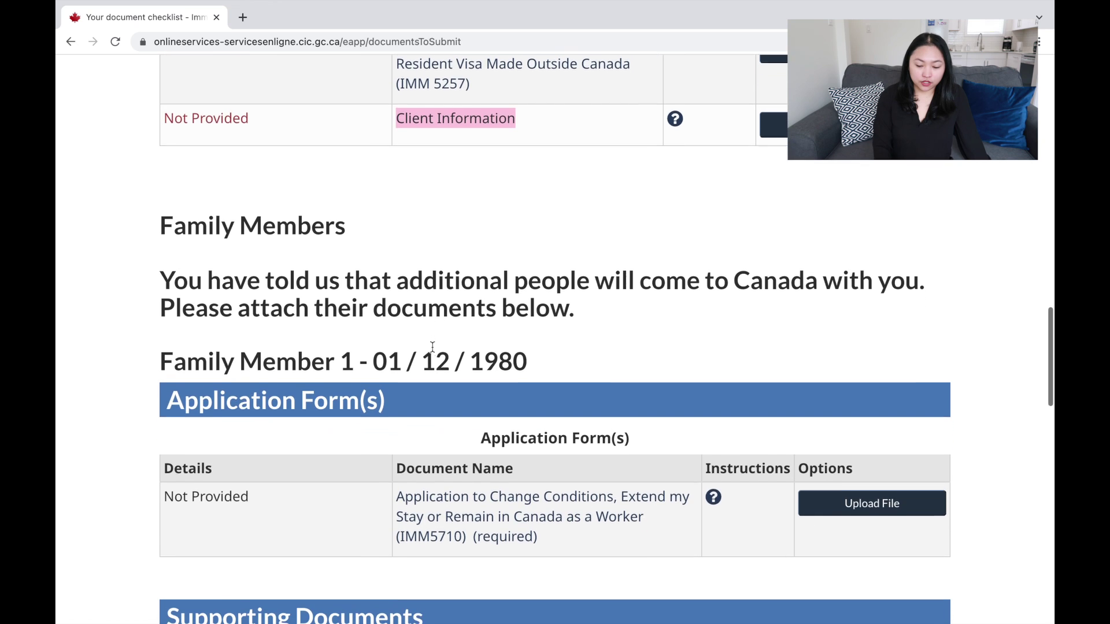
scroll(433, 347, "down", 2)
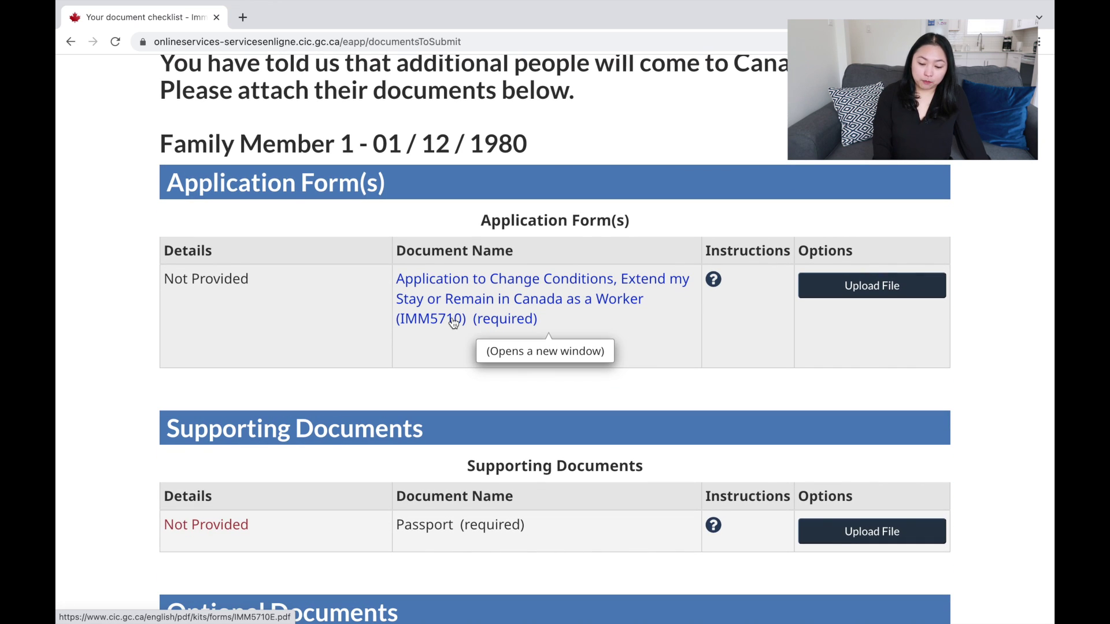
scroll(454, 322, "down", 5)
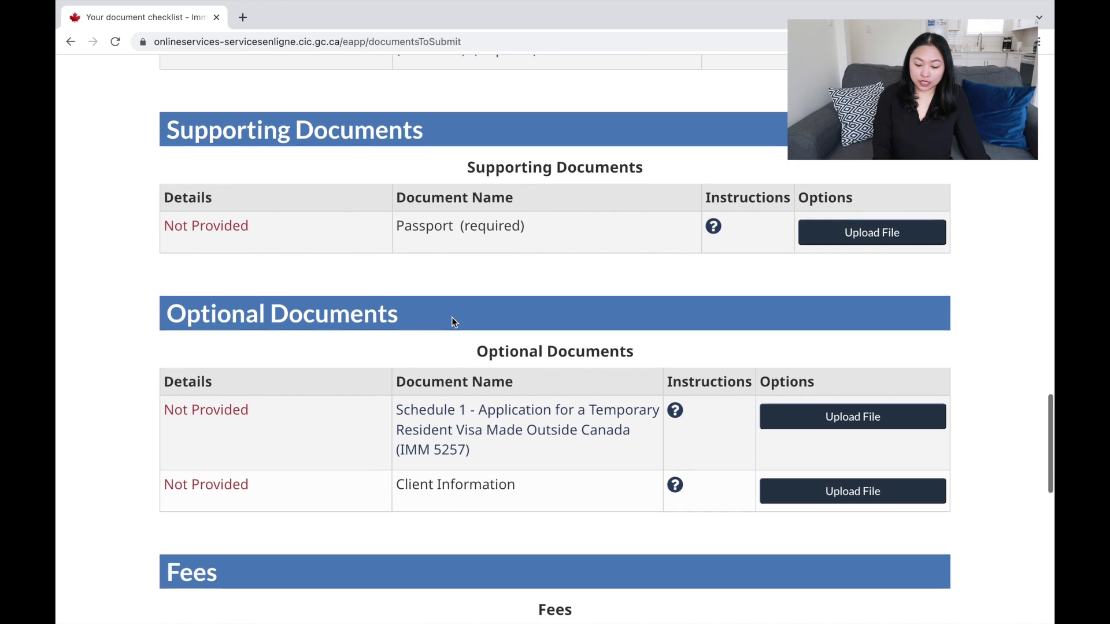
scroll(454, 322, "down", 2)
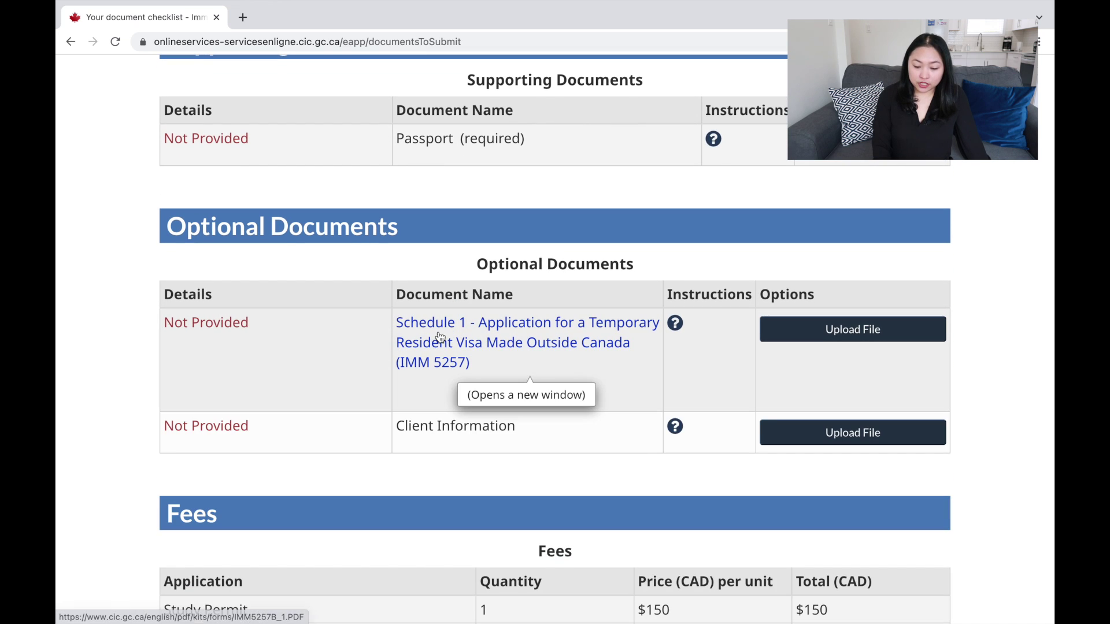
scroll(441, 338, "up", 2)
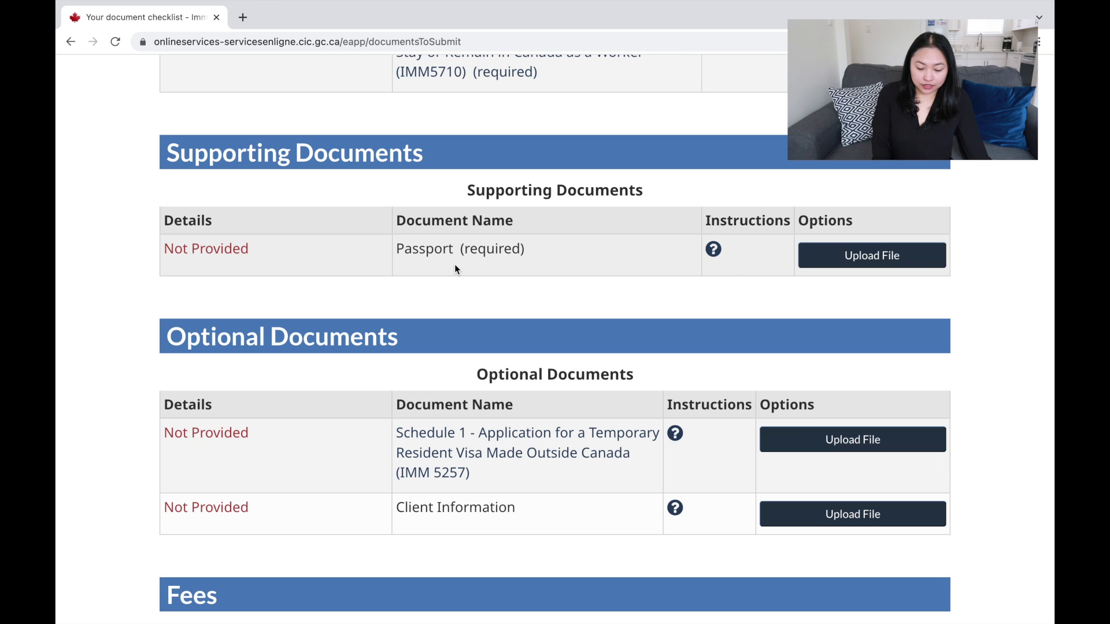
scroll(455, 268, "down", 3)
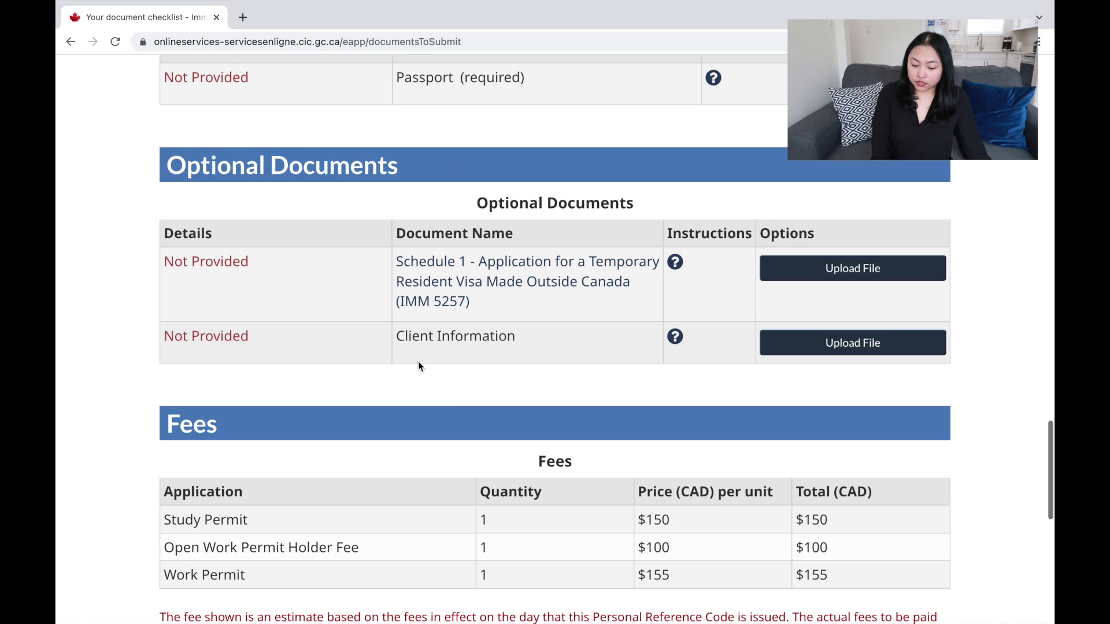
Review the fees for the study permit, open work permit holder and work permit, and look over the rest of the checklist.
scroll(450, 354, "down", 5)
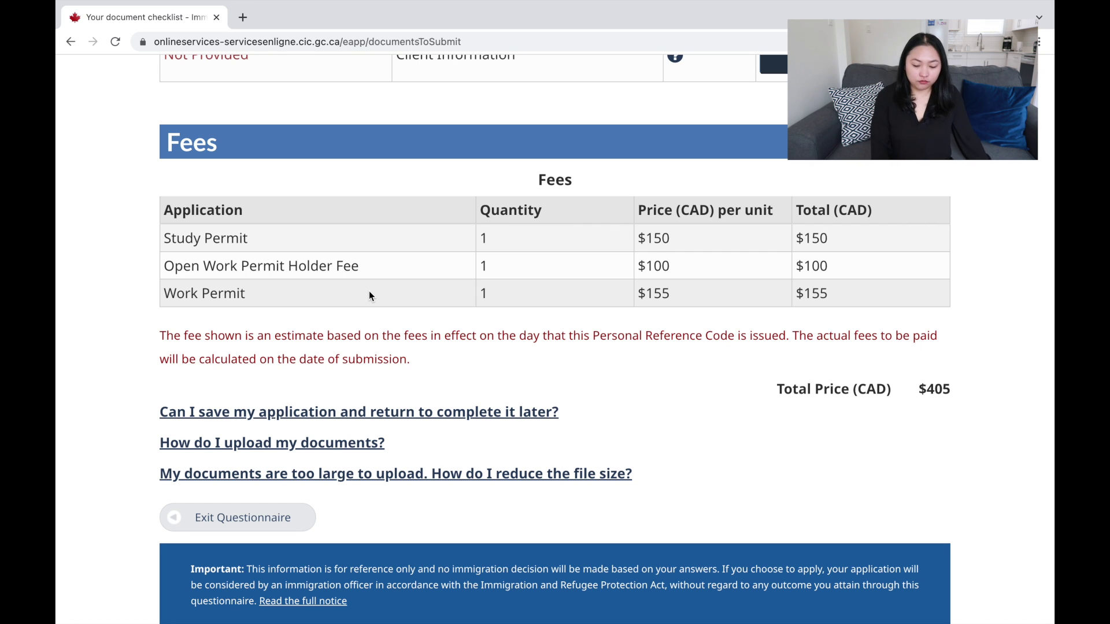
scroll(637, 272, "down", 5)
scroll(637, 272, "up", 4)
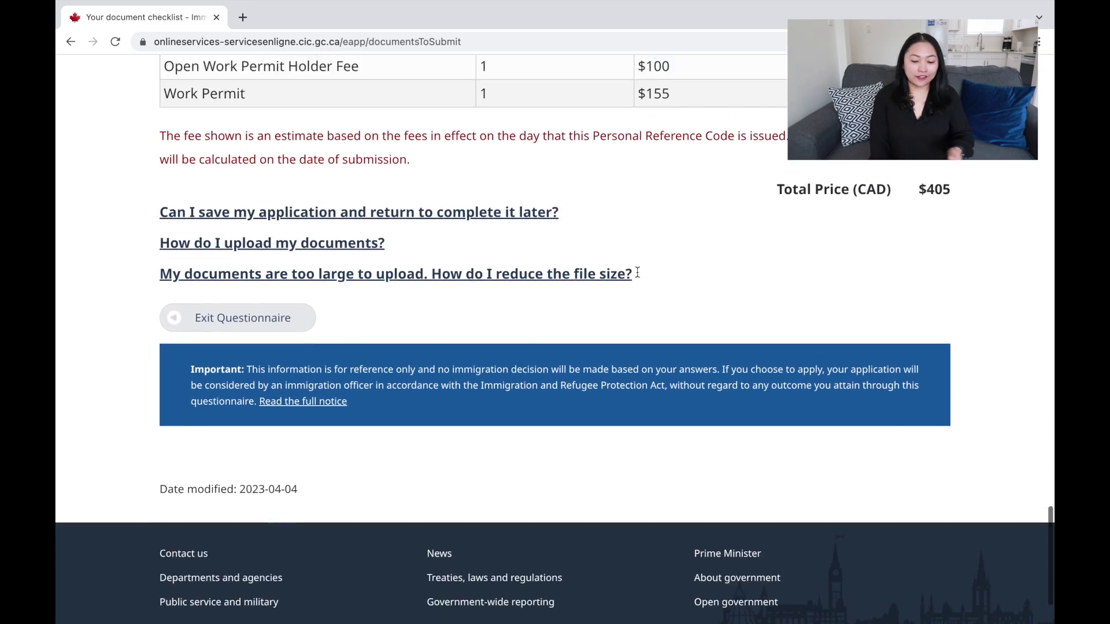
scroll(639, 277, "up", 10)
scroll(638, 278, "down", 3)
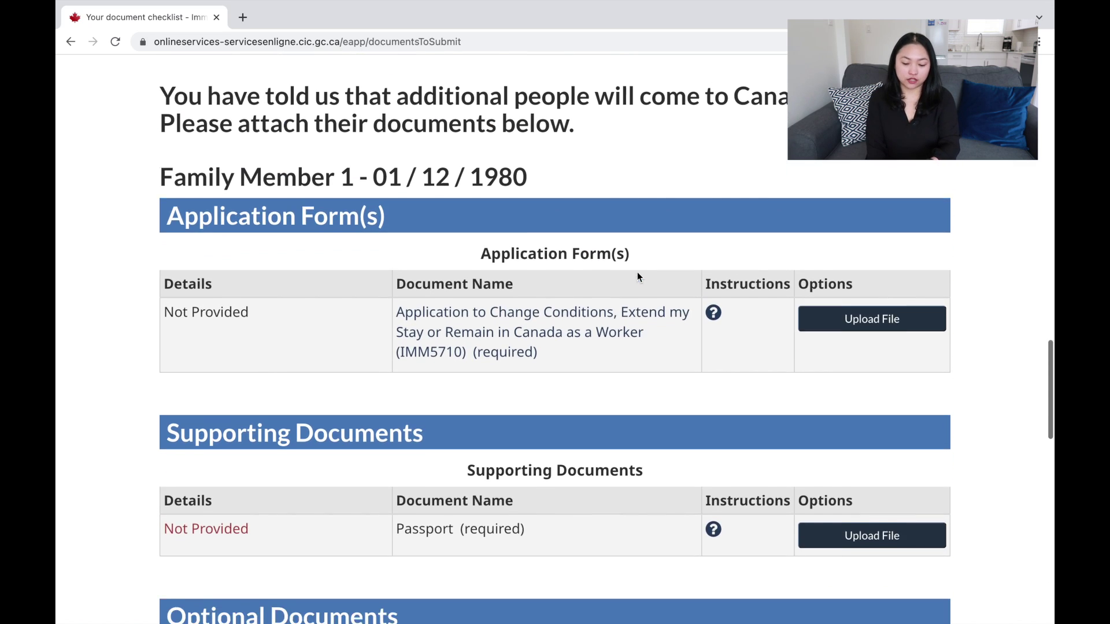
scroll(639, 278, "down", 15)
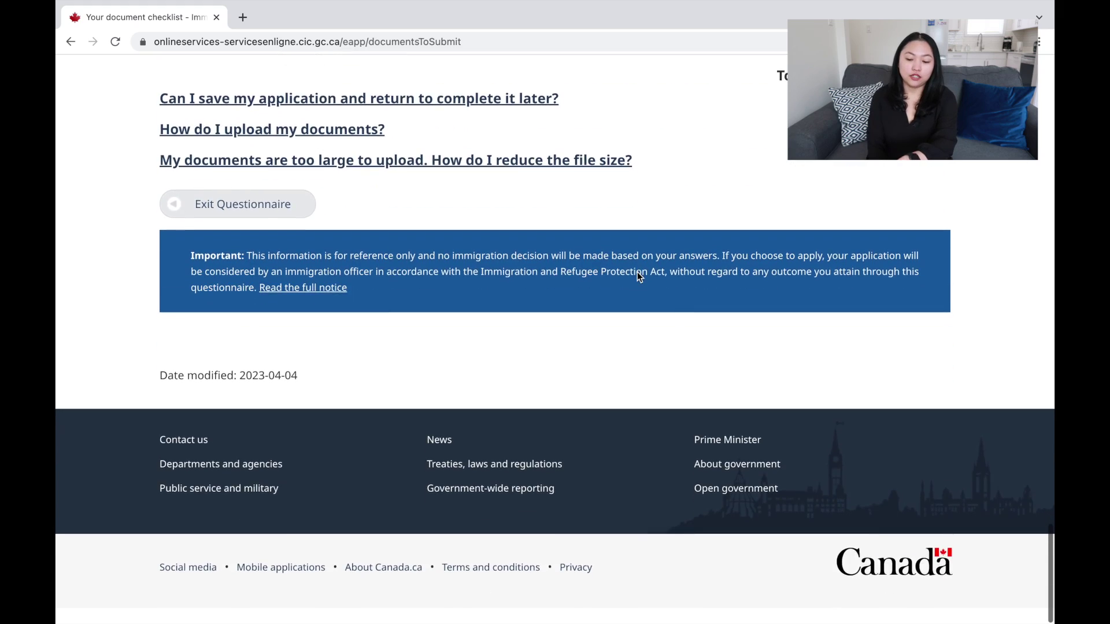